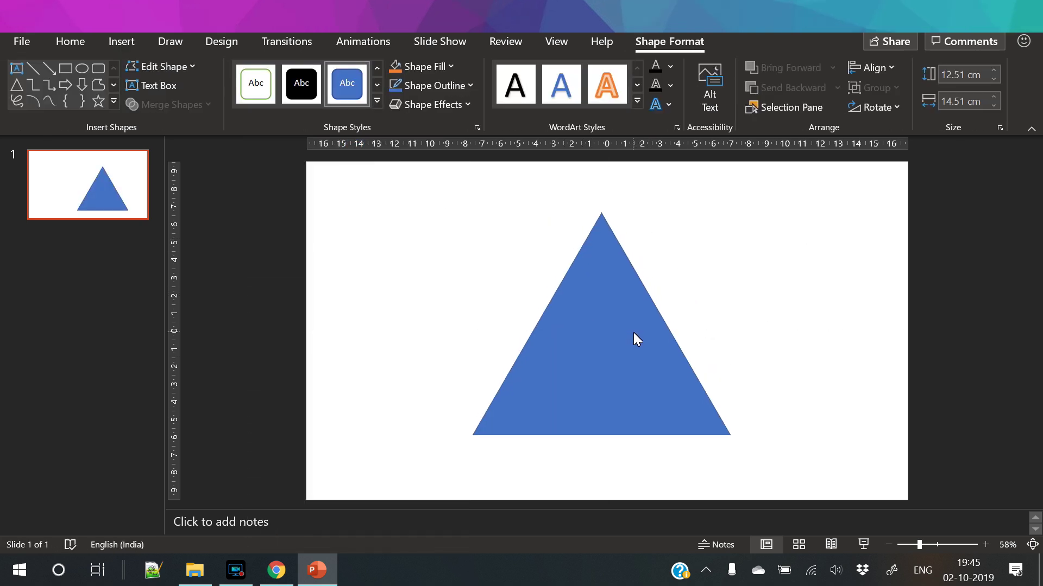
Widen the triangle, centre it on the slide, and set its outline to No Outline
drag(734, 331, 808, 338)
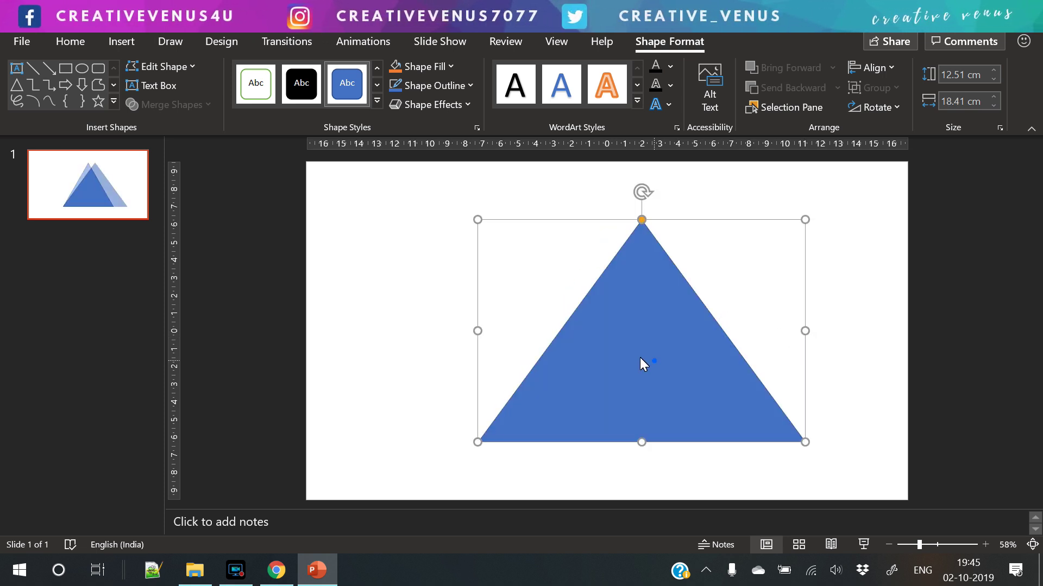
drag(640, 357, 618, 357)
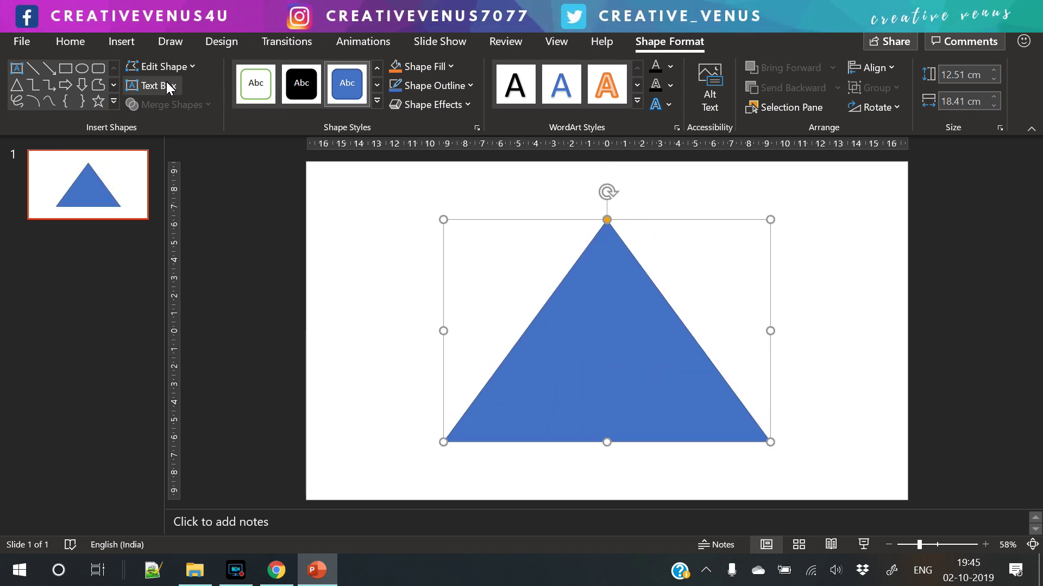
click(432, 95)
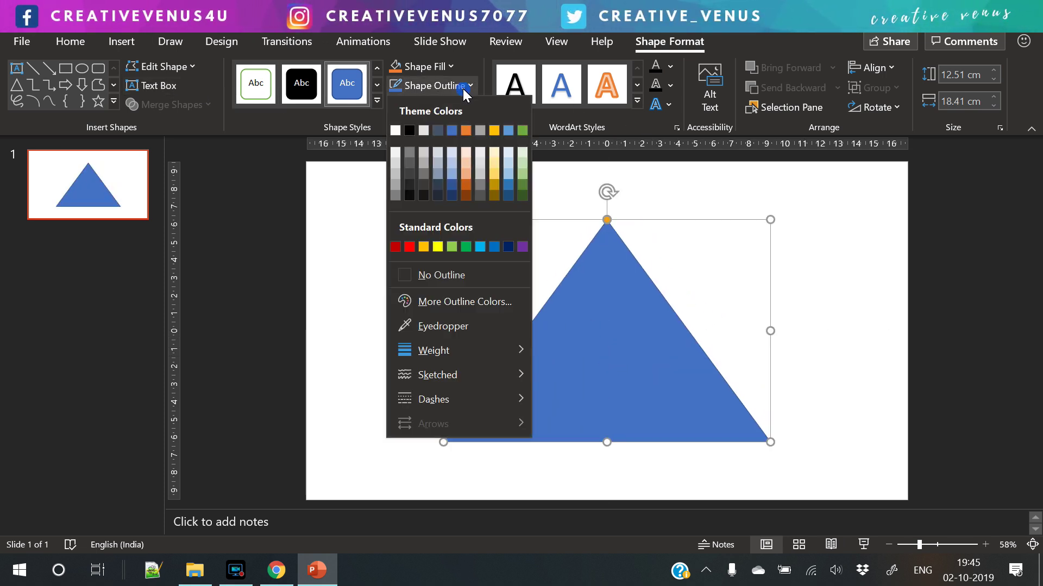
click(460, 281)
In Edit Points mode, make the top, bottom-left and bottom-right vertices Smooth Points
click(181, 69)
click(173, 116)
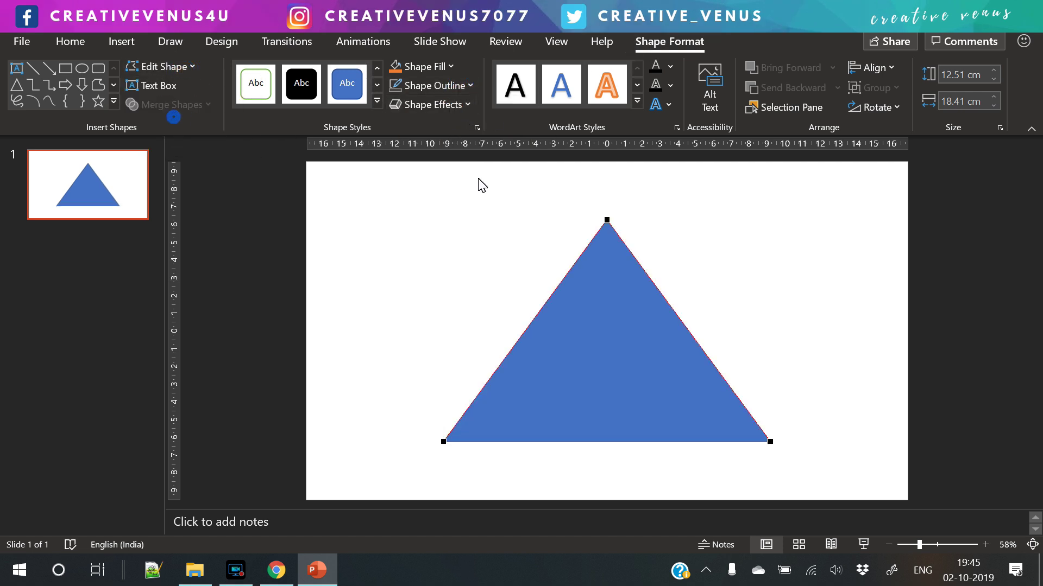
right_click(609, 221)
click(664, 335)
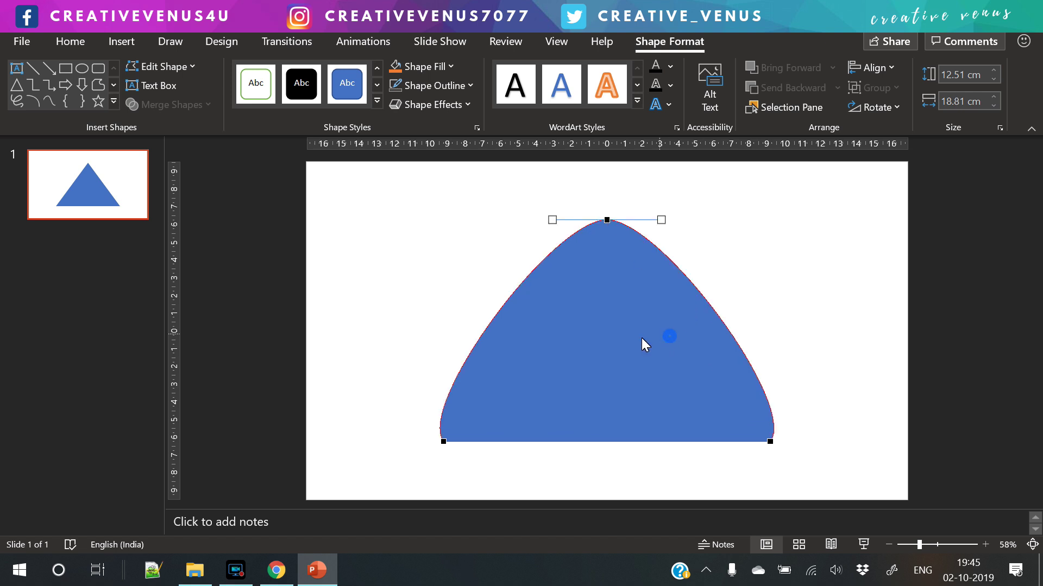
right_click(445, 442)
click(518, 350)
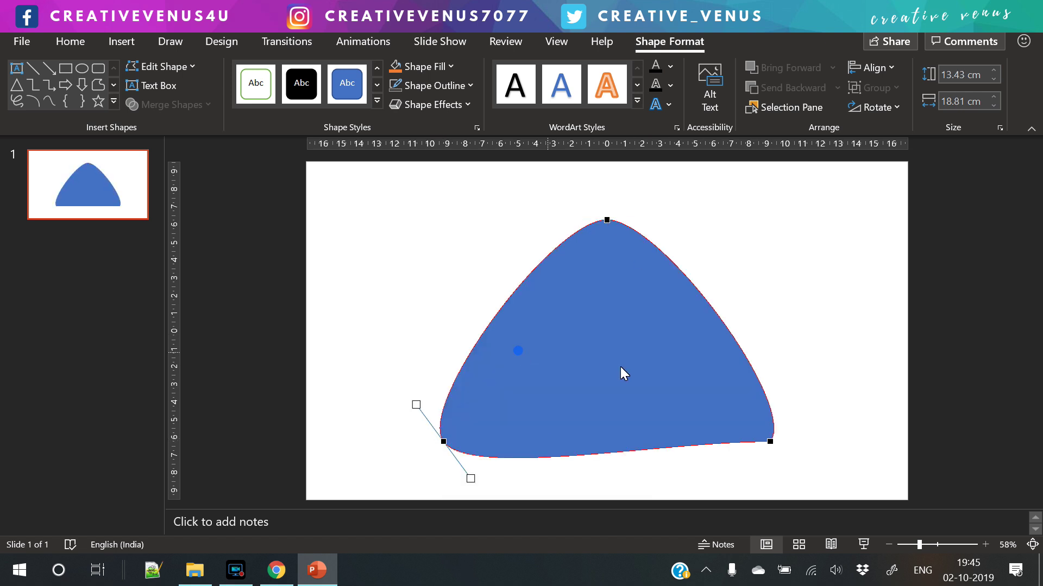
right_click(771, 444)
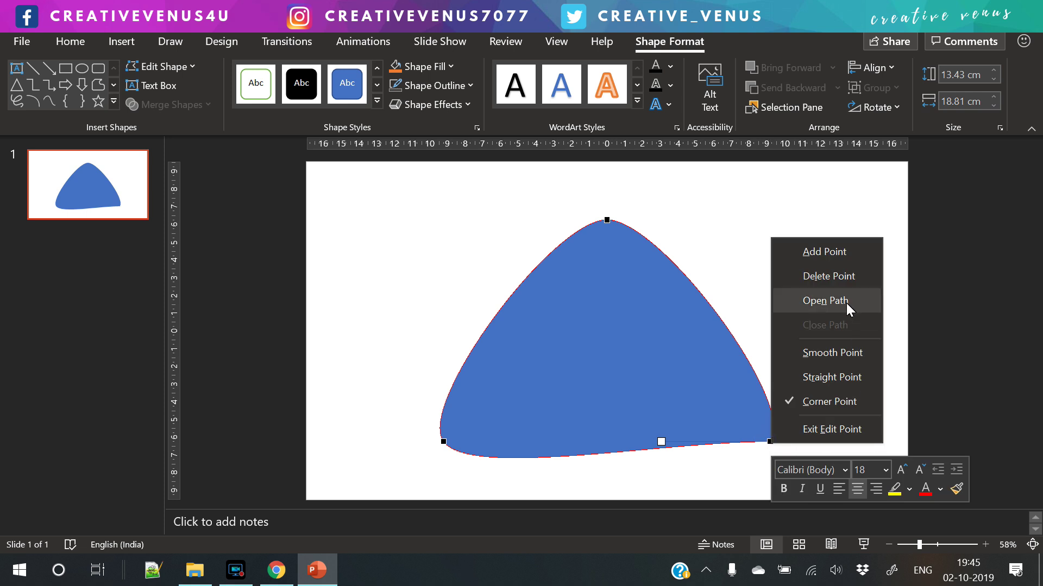
click(835, 353)
Drag the Bezier handles to round the curves into a 14.6 × 20.62 cm blob
drag(661, 441, 643, 470)
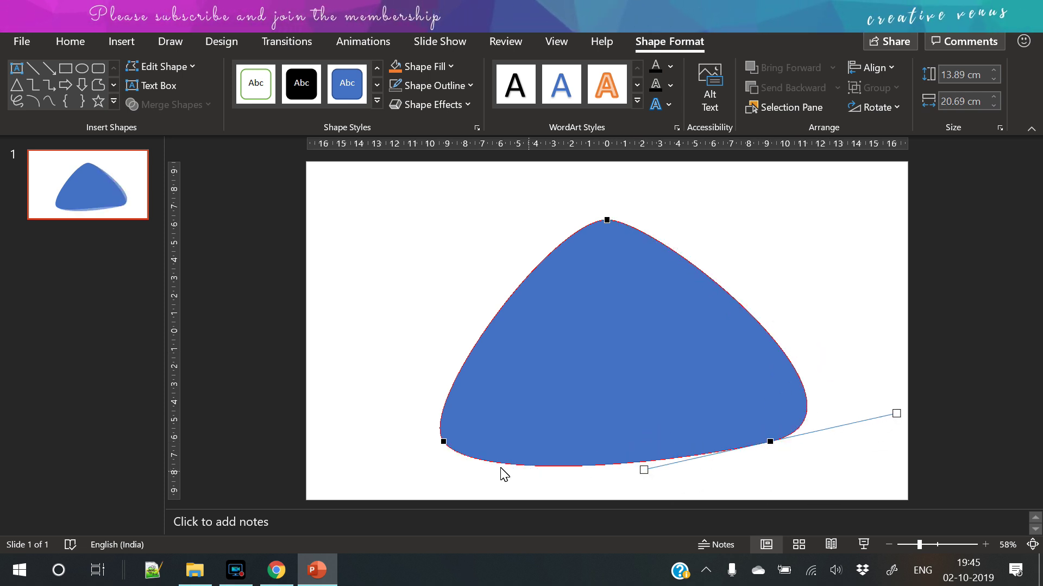
click(444, 443)
drag(476, 484, 467, 494)
drag(652, 417, 640, 401)
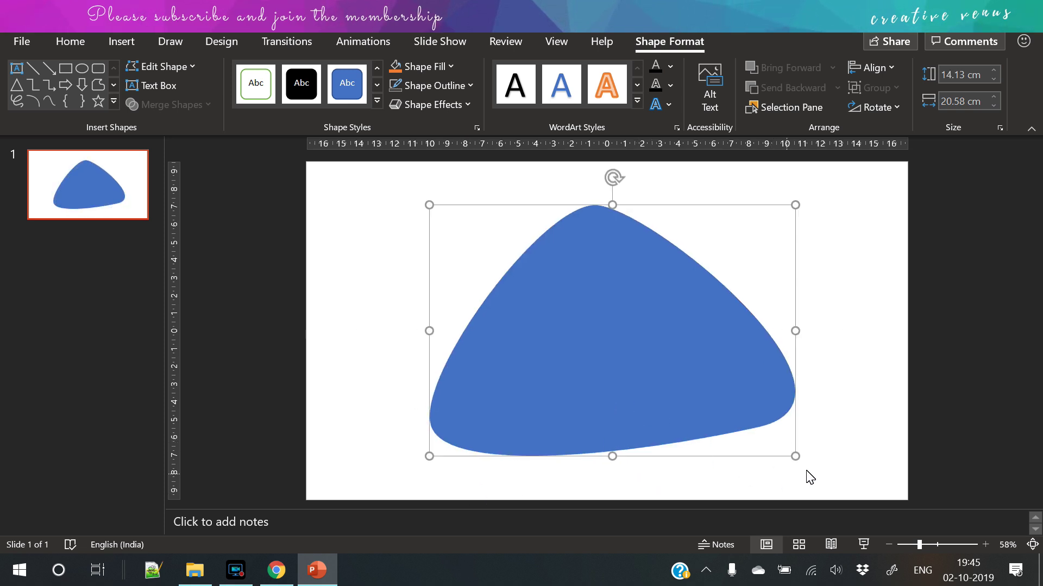
click(163, 67)
click(161, 122)
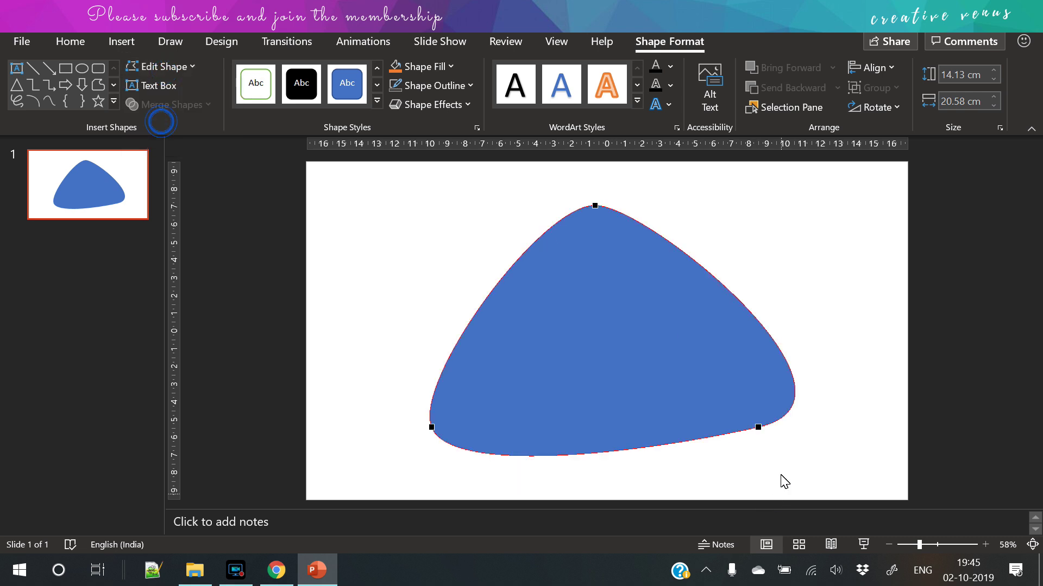
drag(632, 457, 641, 481)
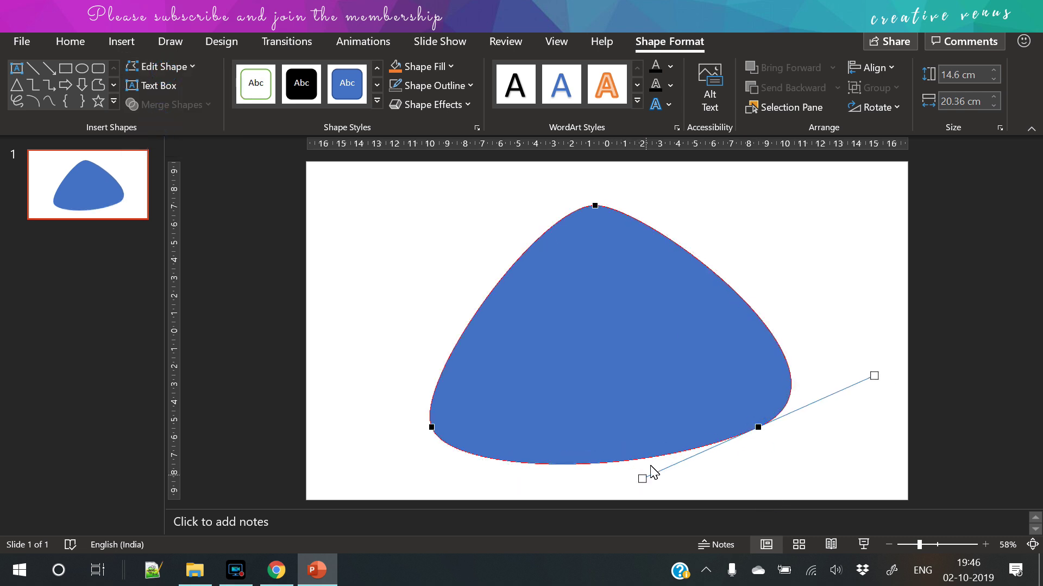
drag(650, 205, 690, 207)
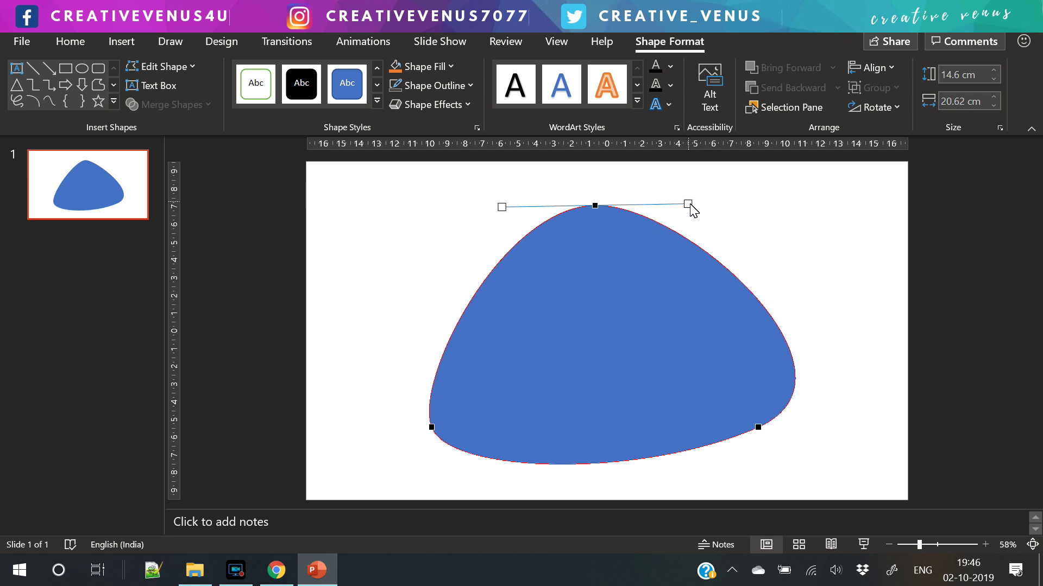
click(825, 344)
click(647, 354)
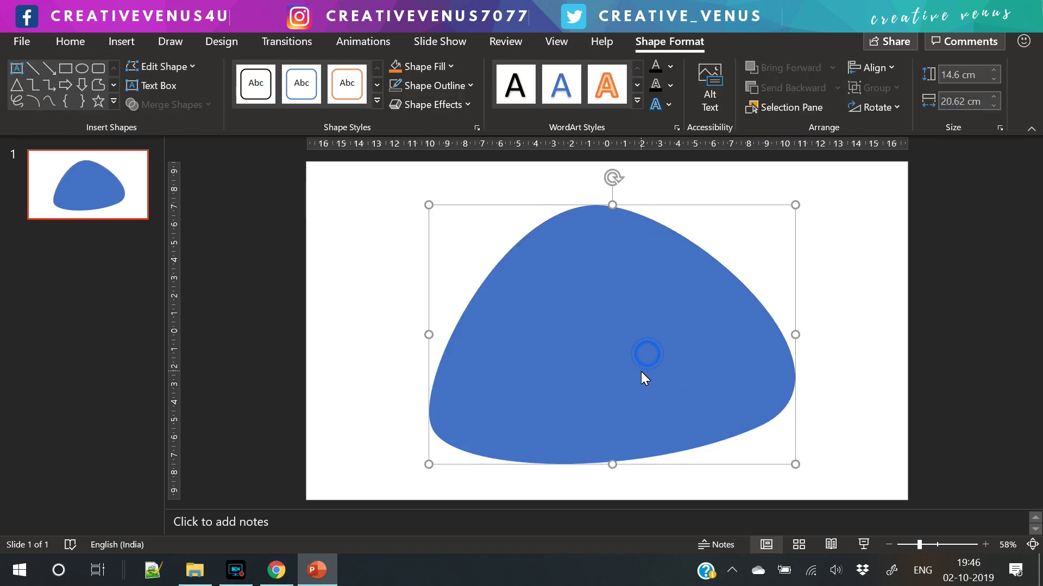
right_click(109, 205)
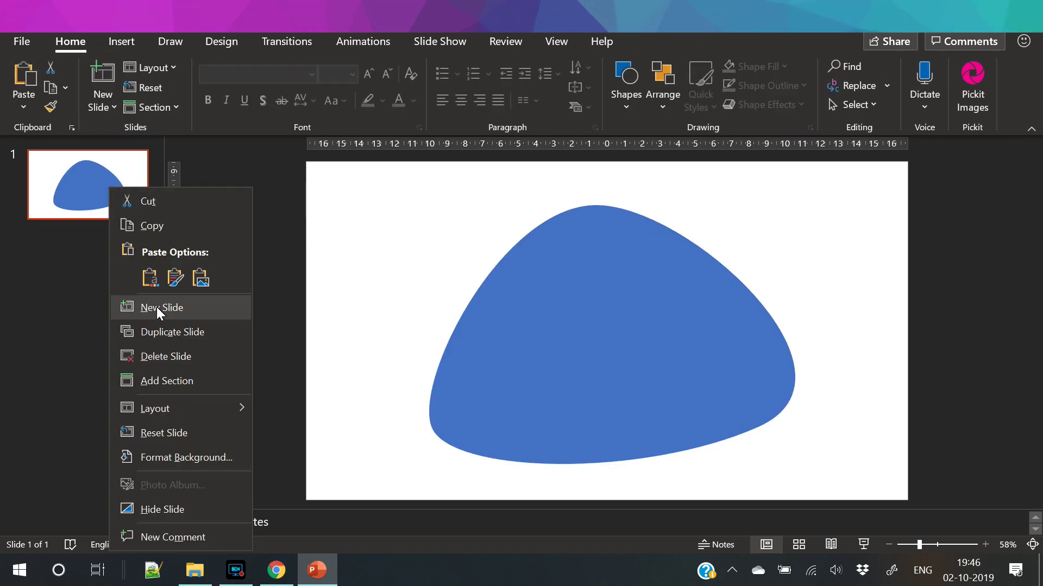
Duplicate slide 1, then rotate and reposition the blob on the copy
click(158, 331)
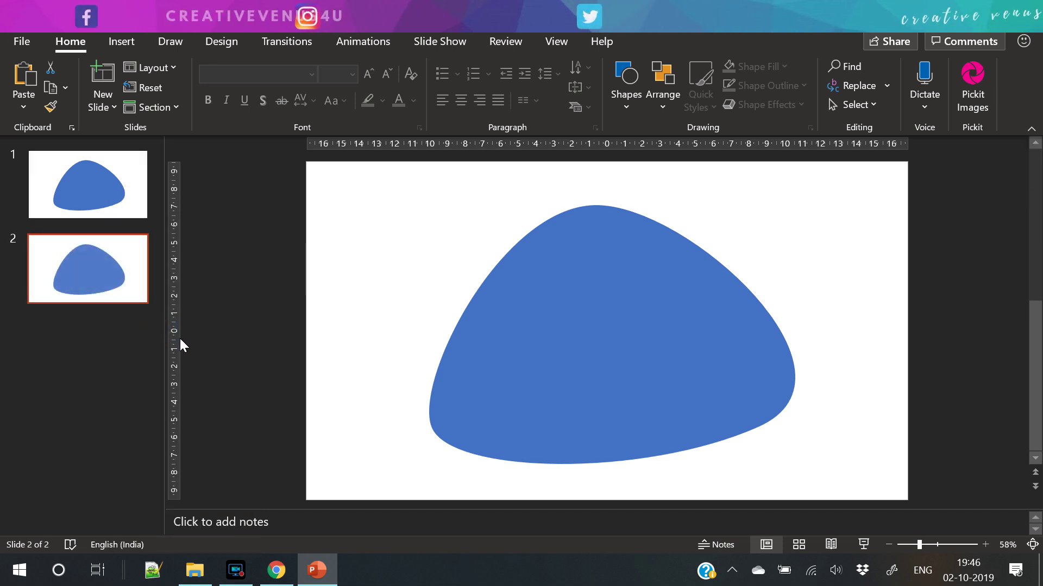
click(581, 296)
drag(612, 179, 624, 401)
mouse_move(656, 315)
mouse_down()
mouse_move(667, 314)
mouse_move(658, 321)
mouse_move(657, 304)
mouse_move(654, 317)
mouse_up()
Delete the original slide and duplicate the remaining slide with the tilted blob
click(96, 185)
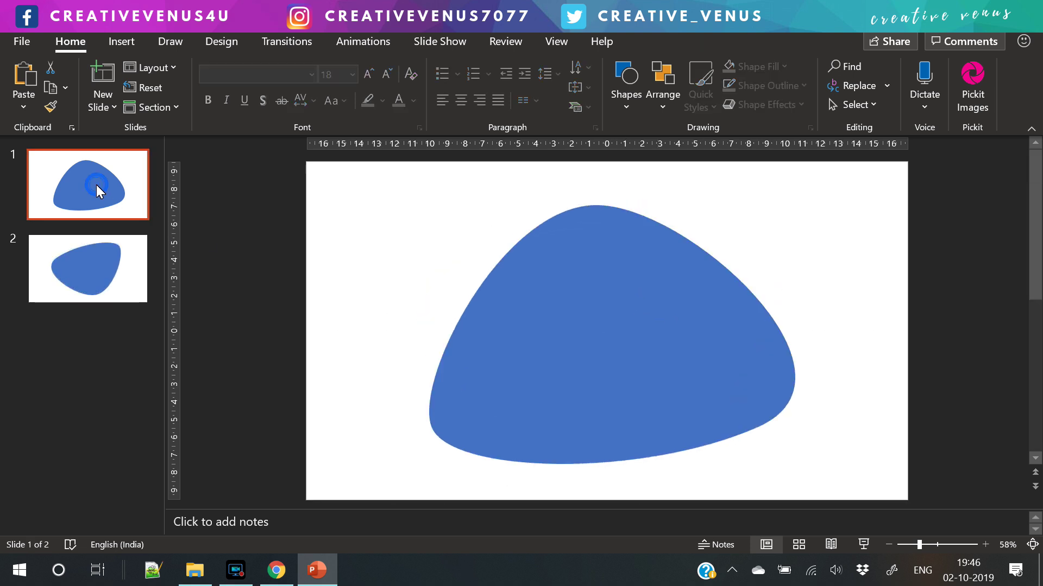
key(Delete)
click(594, 288)
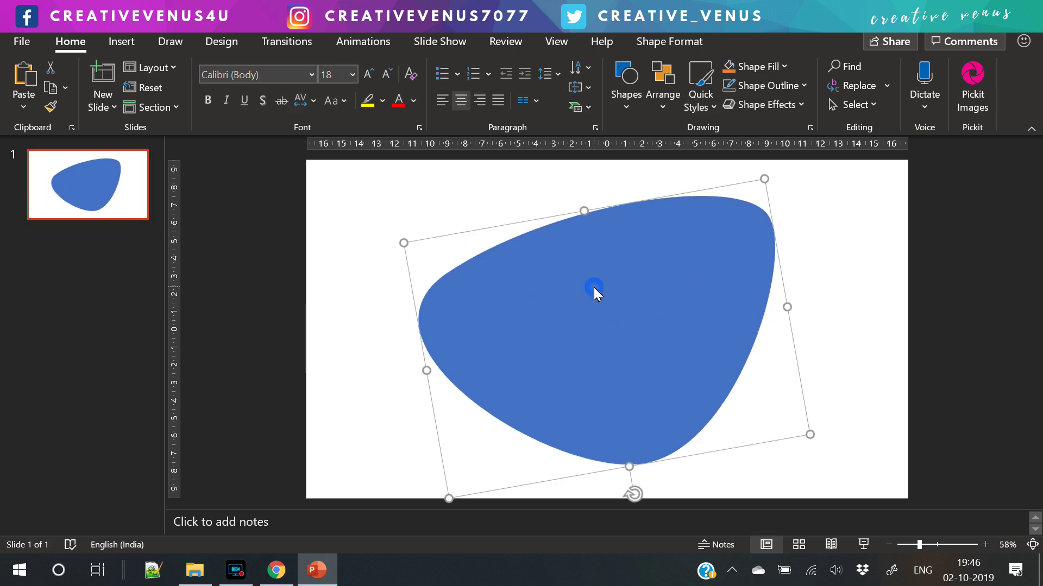
right_click(74, 192)
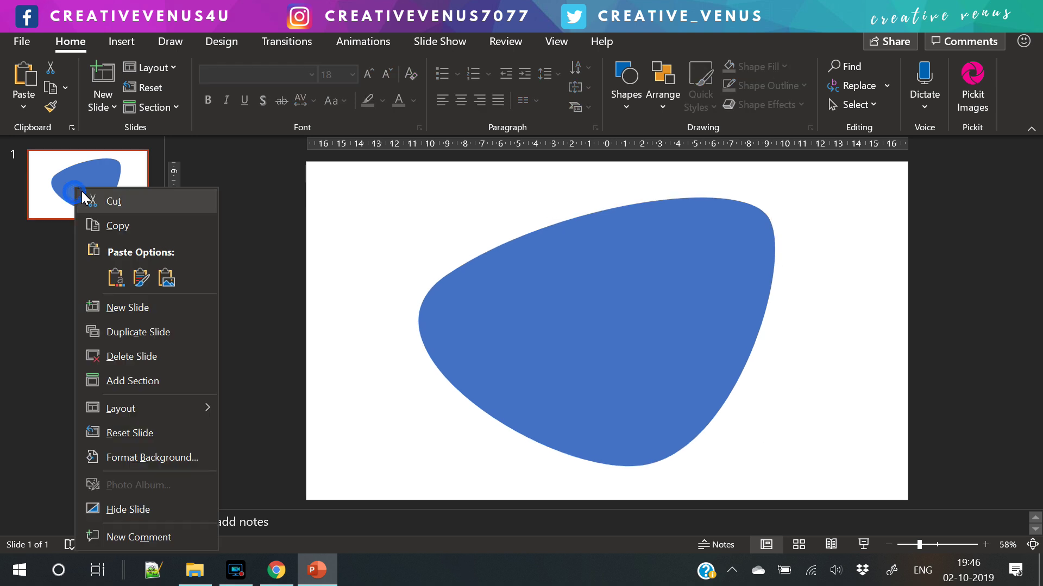
click(130, 329)
click(121, 41)
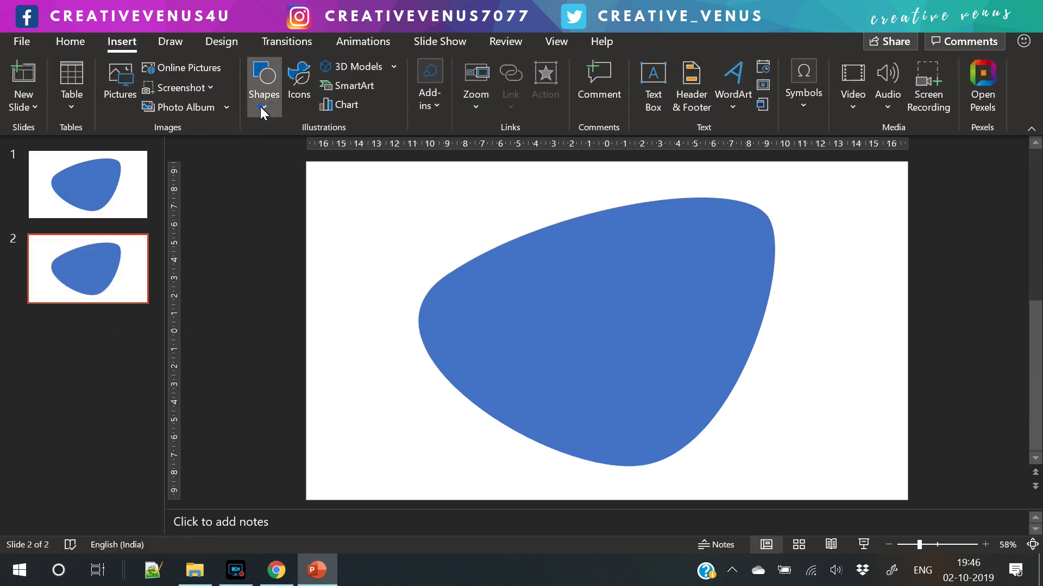
Draw a thin orange vertical bar centred horizontally and vertically on the slide
click(262, 100)
click(307, 154)
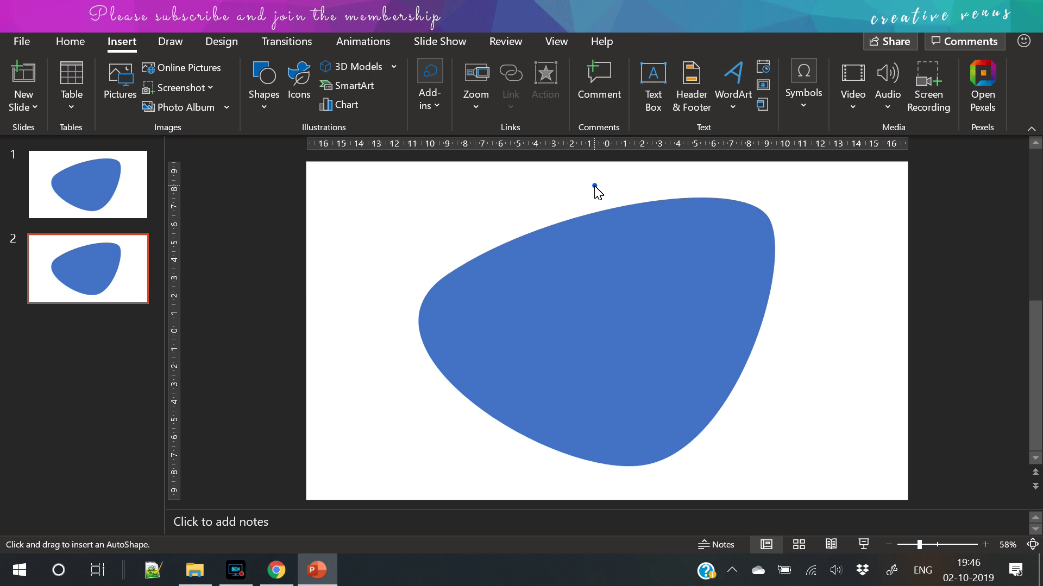
drag(592, 497, 593, 499)
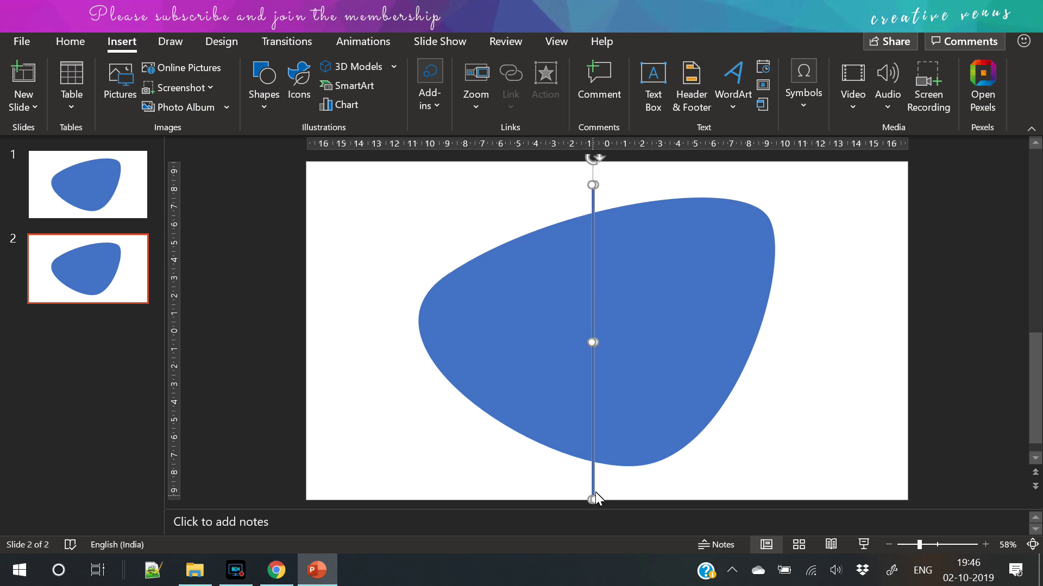
click(347, 83)
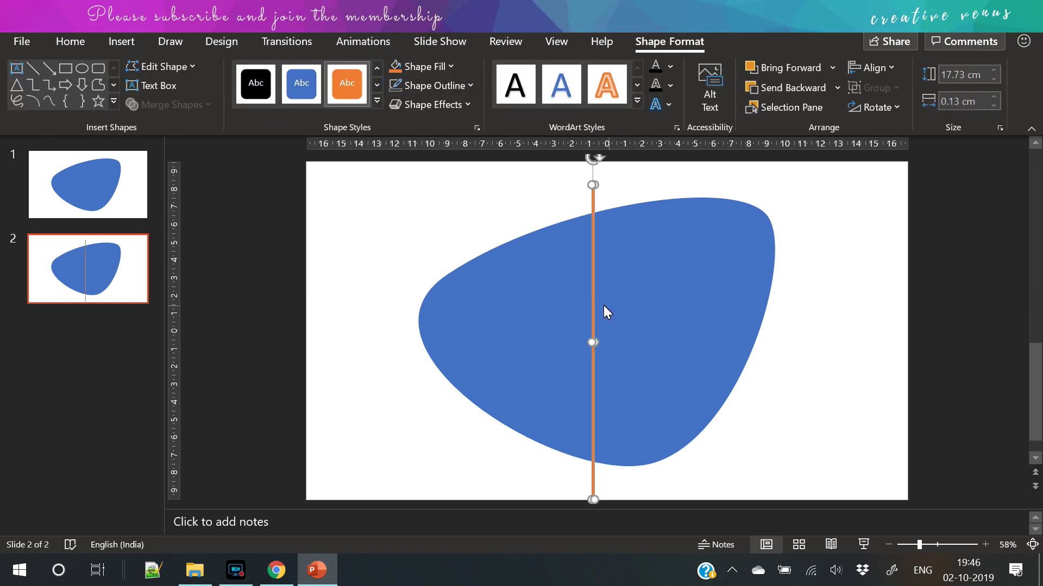
drag(593, 311, 606, 301)
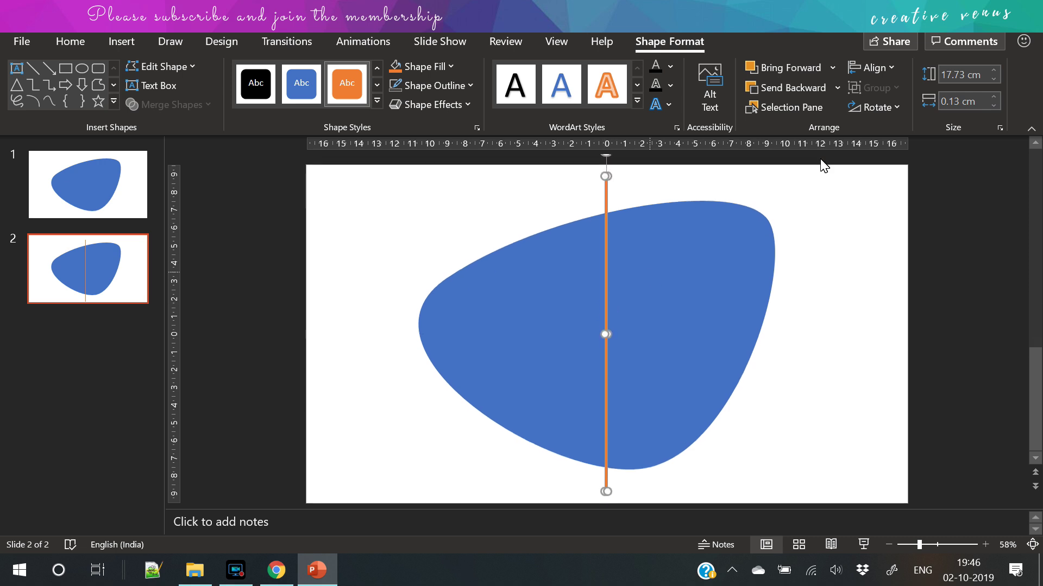
click(871, 67)
click(889, 117)
click(869, 68)
click(904, 193)
Duplicate the bar, rotate the copy 60°, and centre it on the slide
key(ctrl+d)
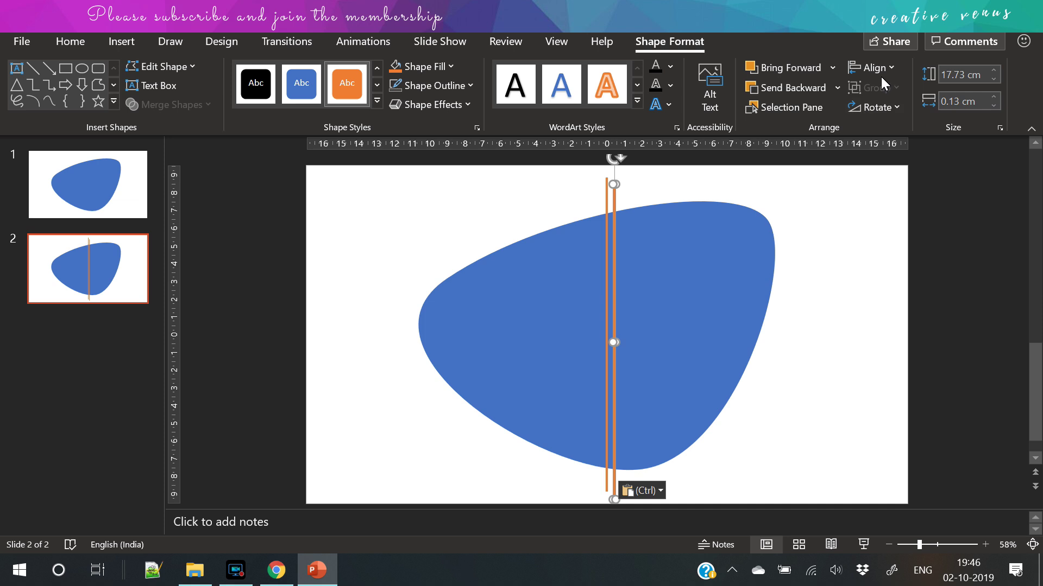
click(882, 110)
click(923, 222)
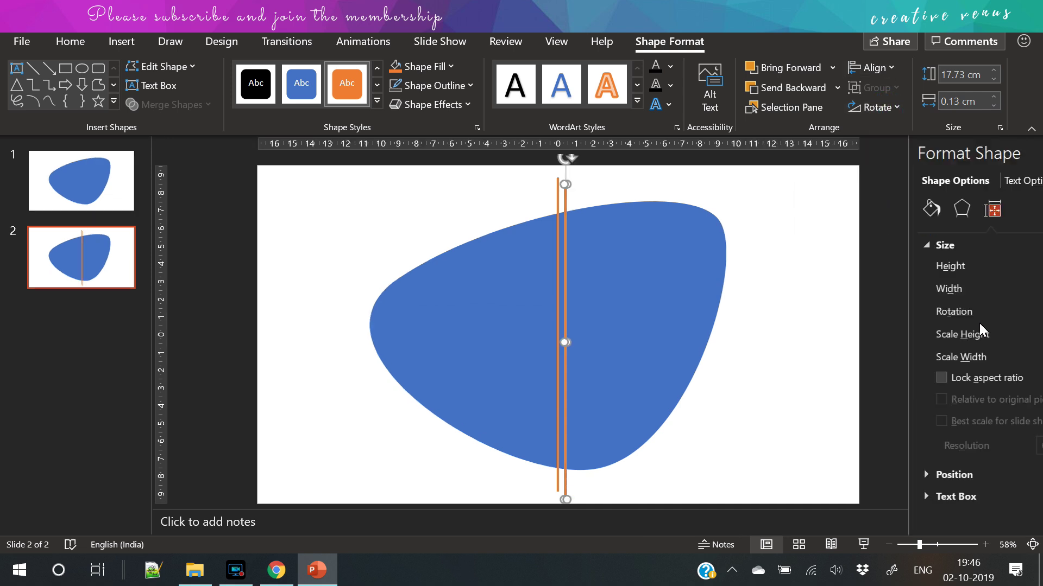
text(60)
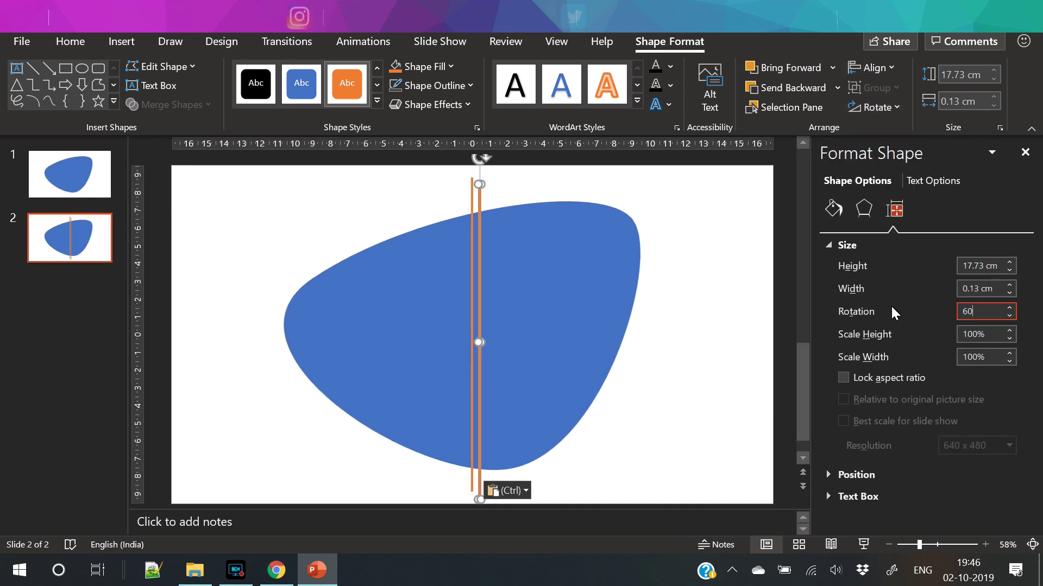
key(Return)
drag(524, 321, 509, 311)
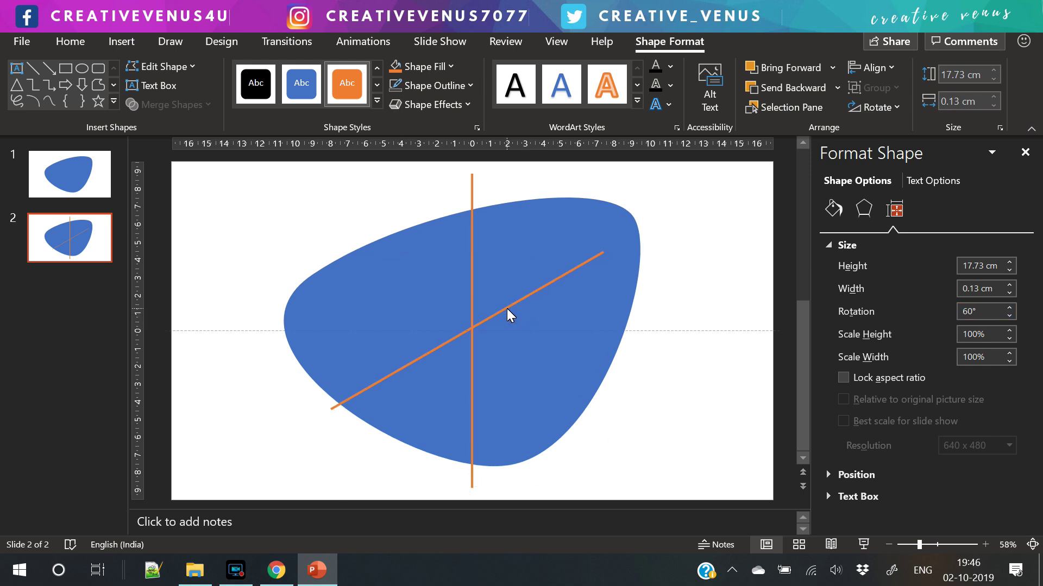
click(871, 67)
click(891, 113)
click(874, 67)
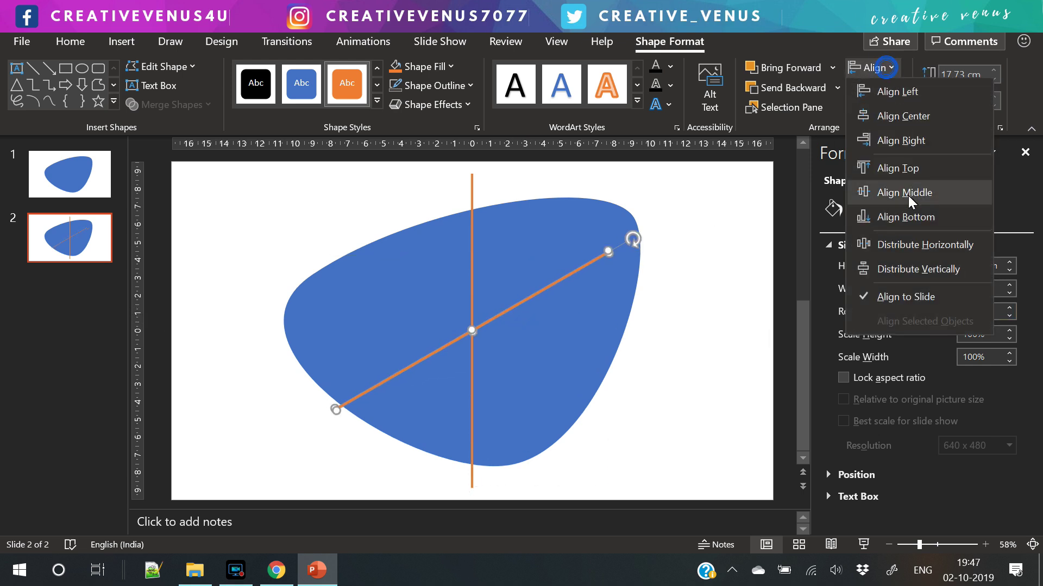
click(902, 191)
Paste a third line, flip it to mirror the 60° line, and centre it
key(ctrl+v)
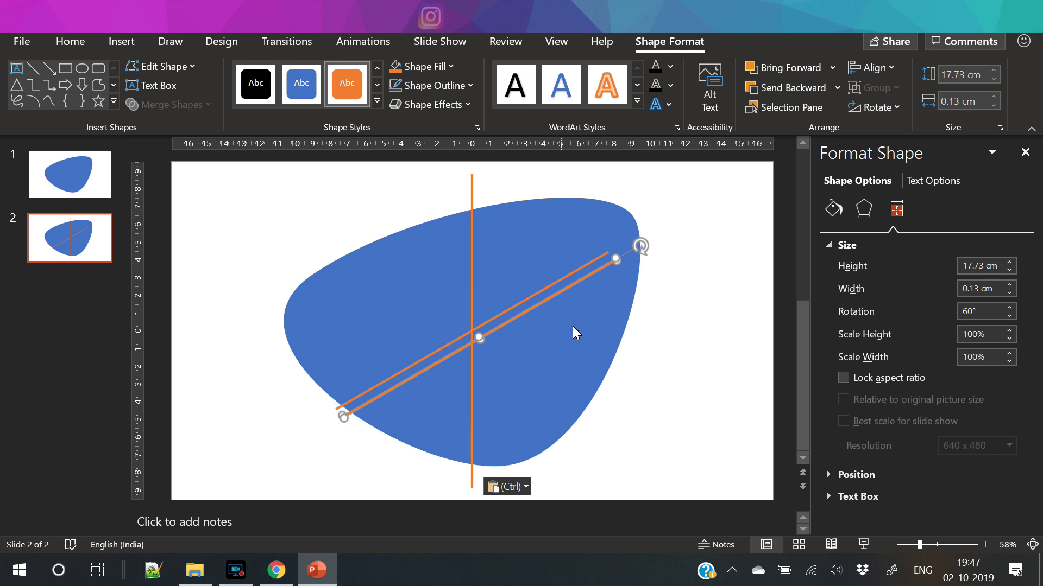
click(877, 107)
click(896, 176)
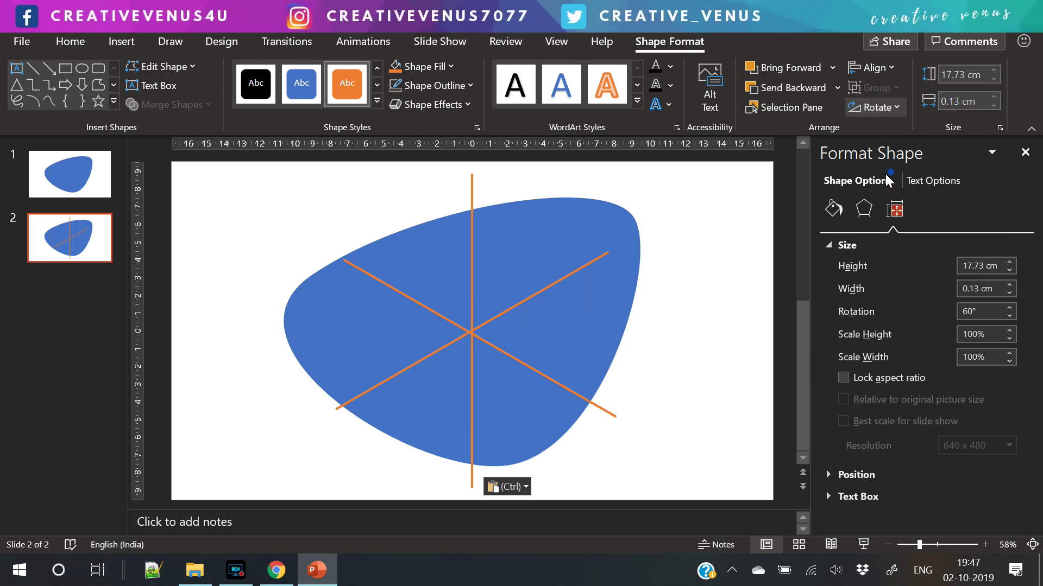
click(875, 68)
click(902, 112)
click(874, 67)
click(901, 191)
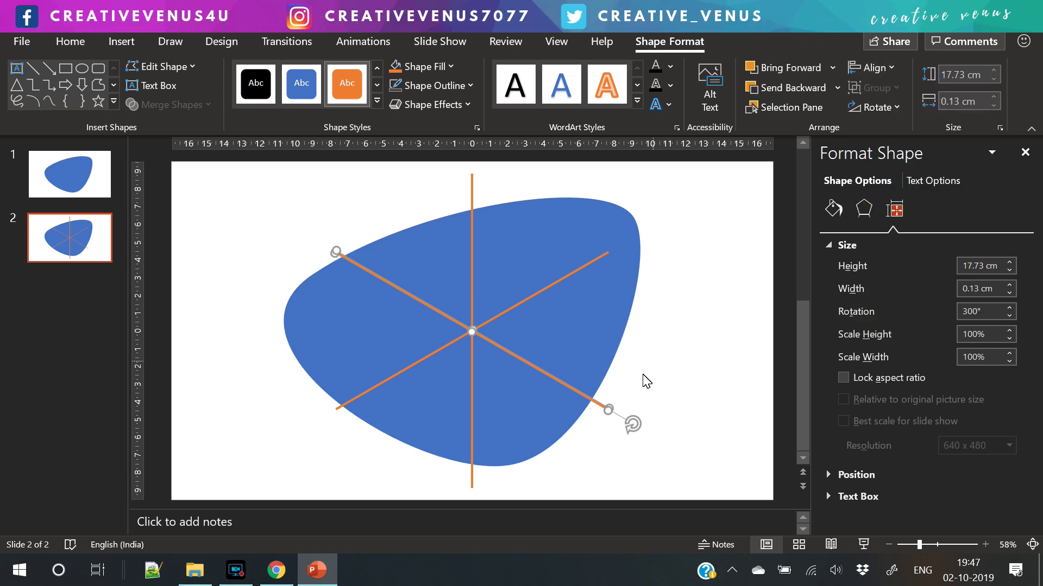
Group the three orange lines, leaving the blue blob out
key(ctrl+a)
shift+click(597, 302)
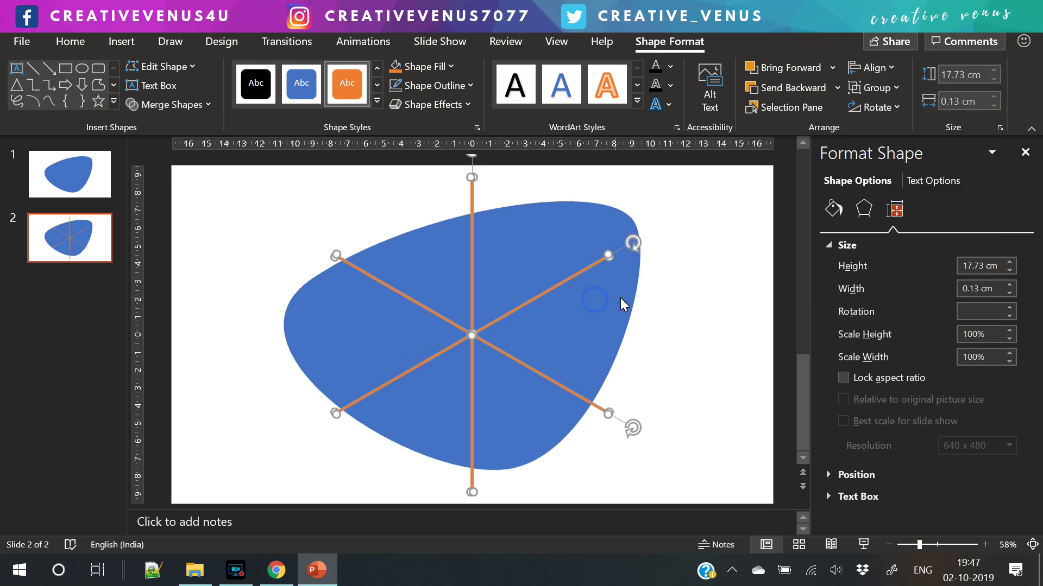
key(ctrl+g)
Enlarge the line group to extend past the blob, then ungroup the lines
drag(633, 497, 683, 515)
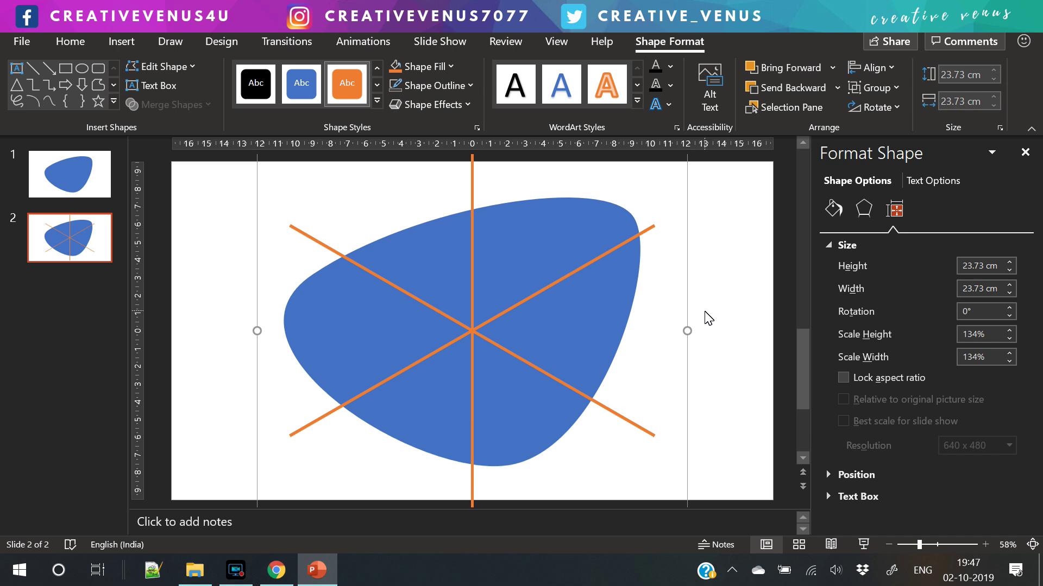
click(705, 314)
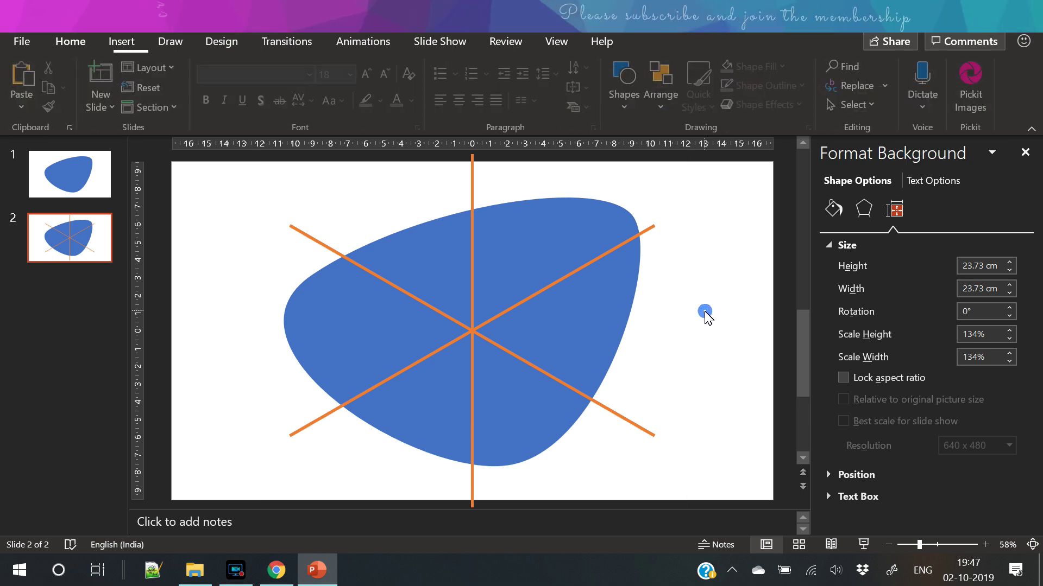
click(471, 360)
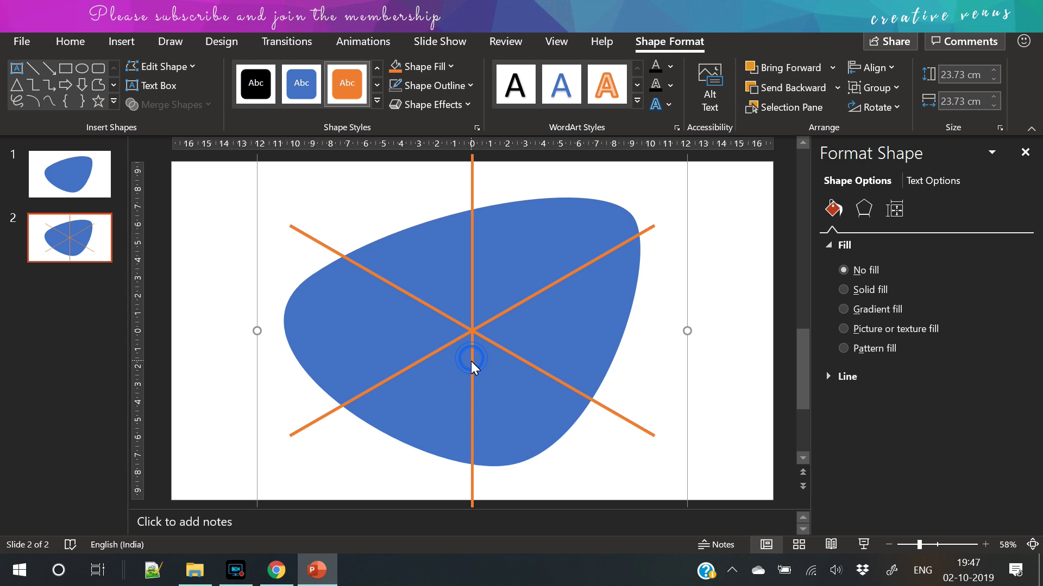
click(474, 327)
right_click(474, 327)
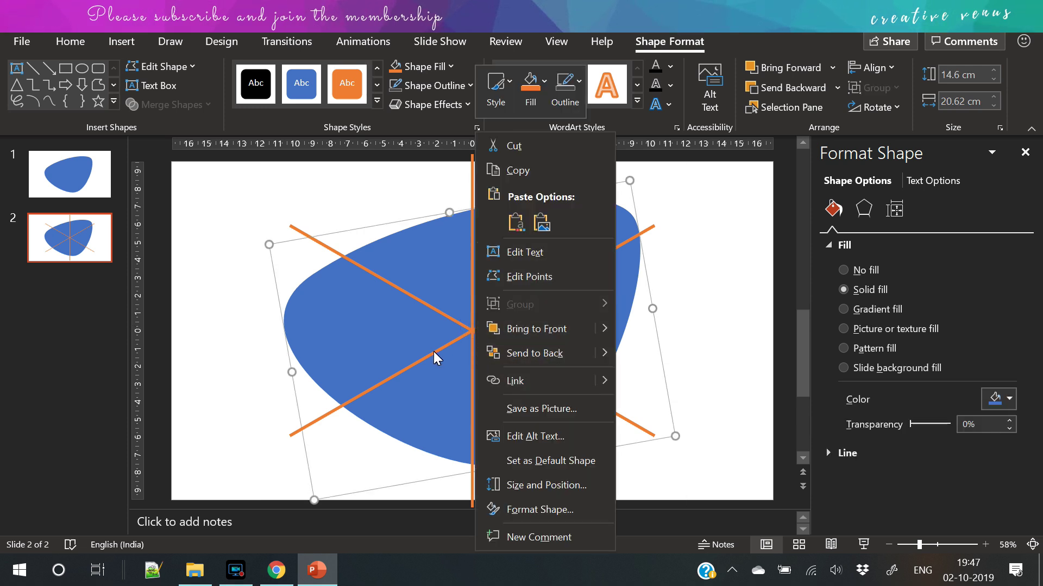
click(435, 359)
click(471, 333)
right_click(470, 332)
click(545, 328)
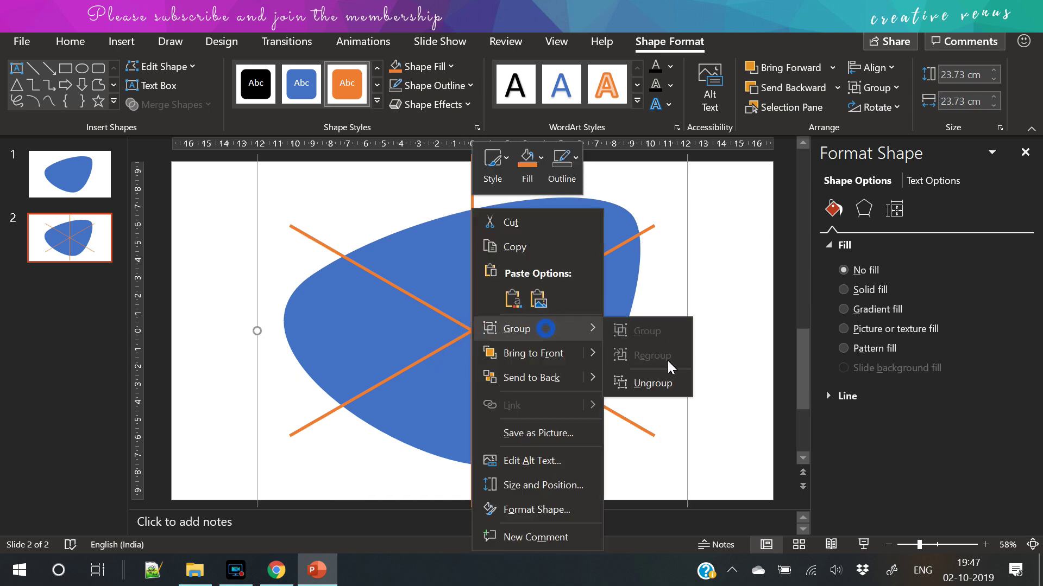
click(661, 382)
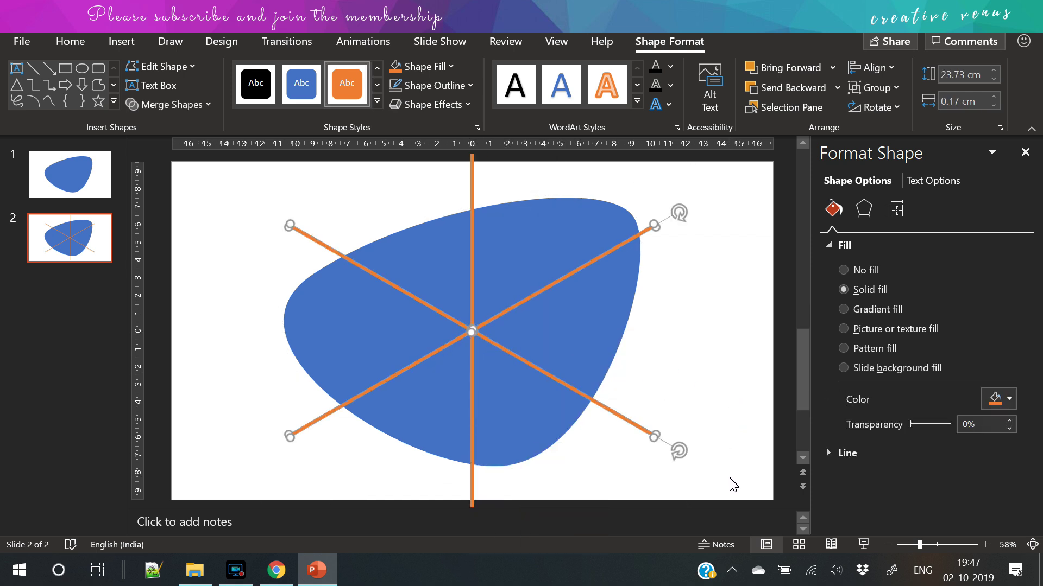
Merge the three orange lines into one shape with Union
click(733, 486)
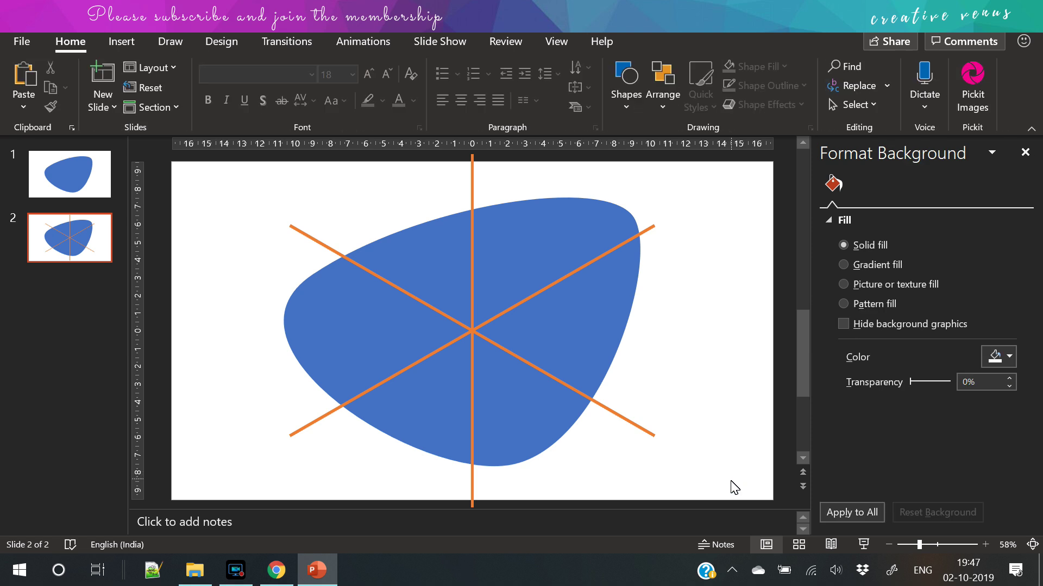
click(654, 436)
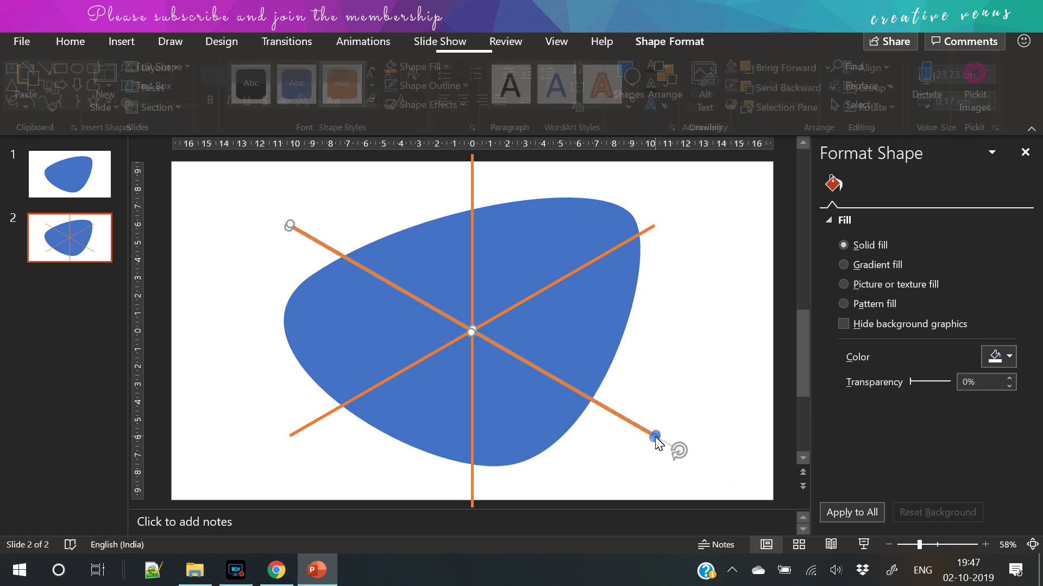
key(ctrl+a)
shift+click(595, 325)
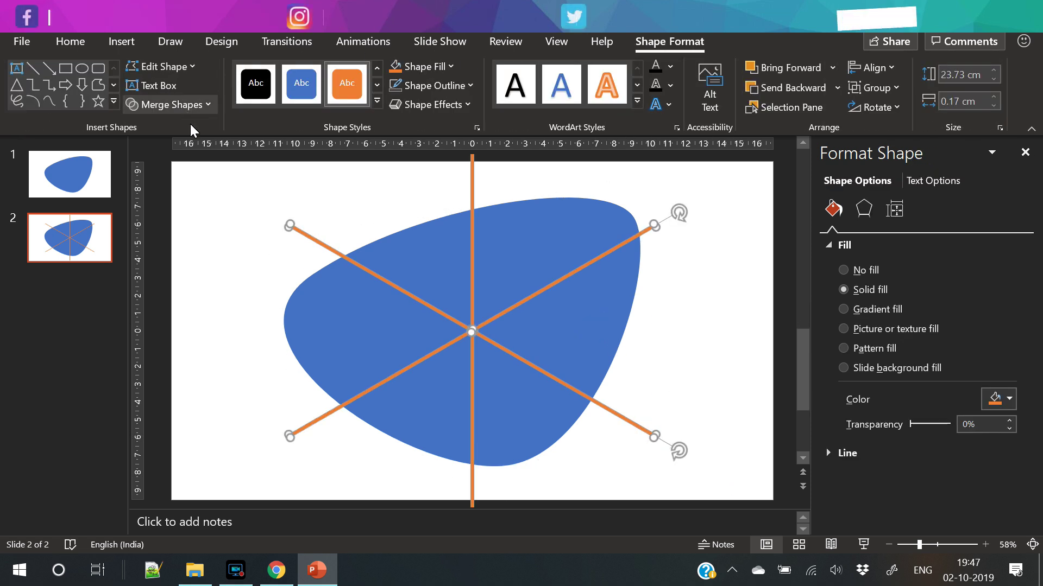
click(179, 104)
click(167, 137)
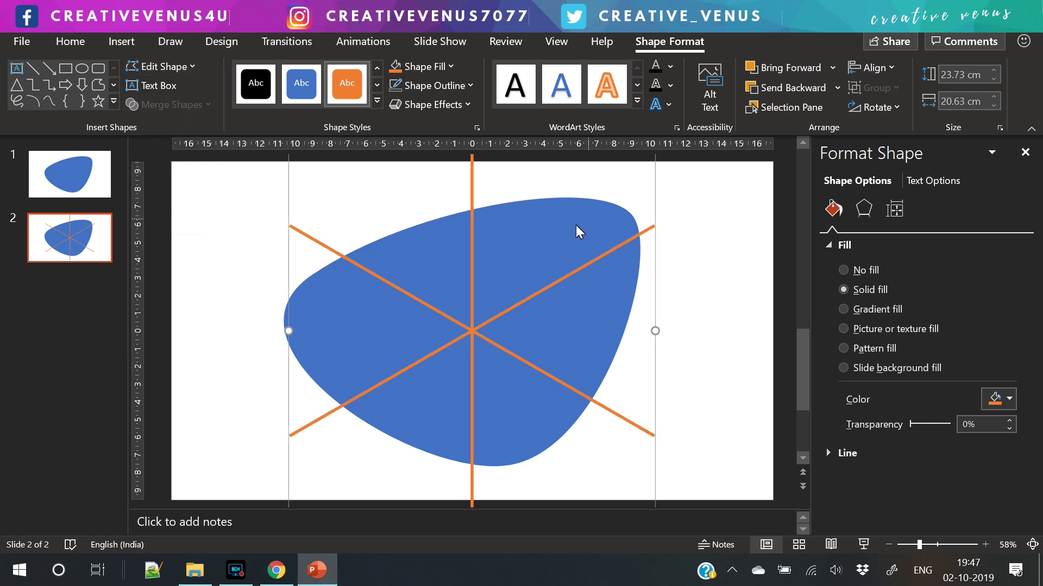
Subtract the merged lines from the blue blob
shift+click(547, 233)
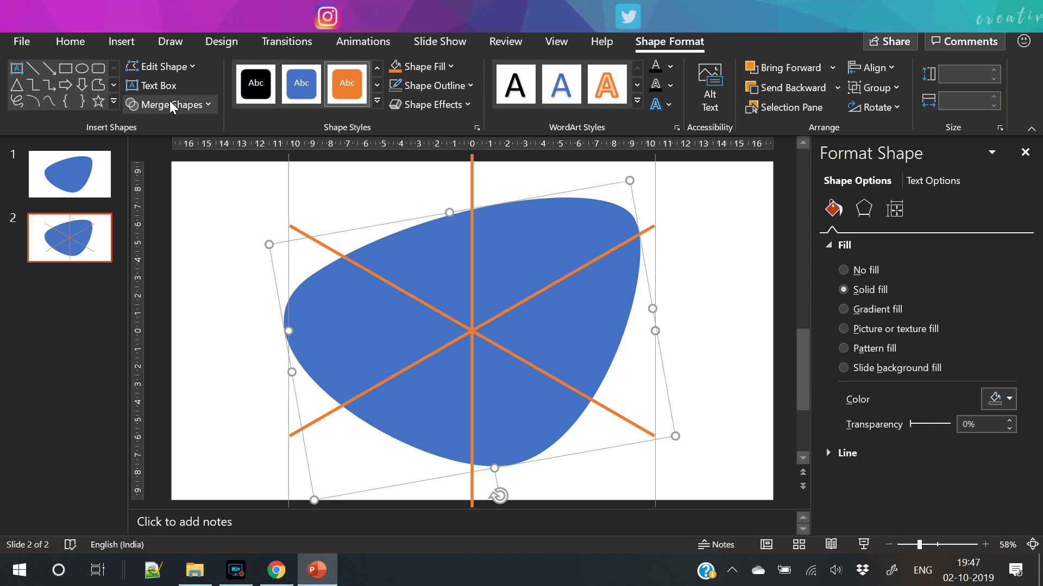
click(171, 104)
click(171, 218)
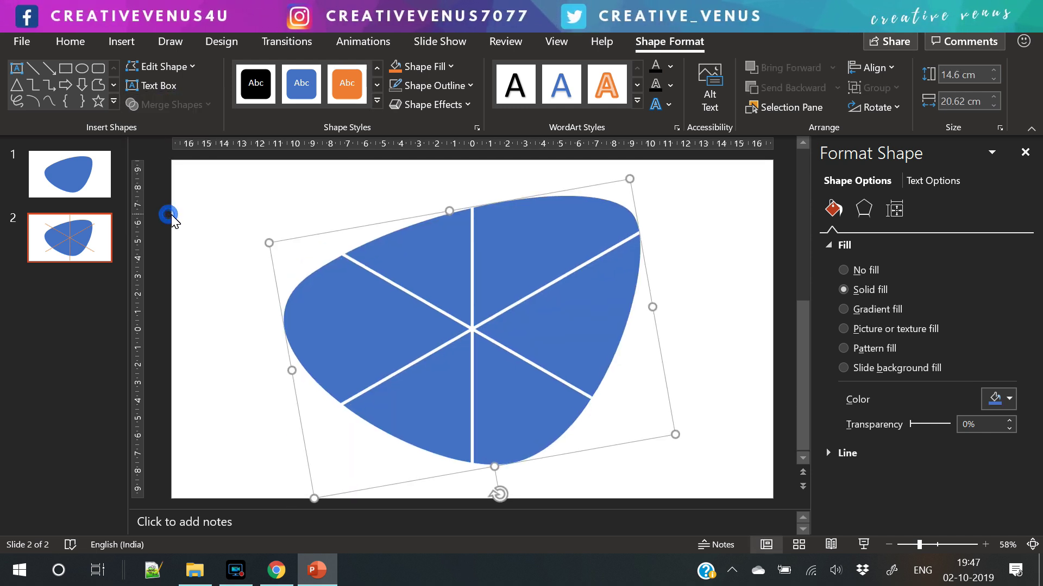
Give the blob a two-stop gradient fill with a magenta first stop
click(861, 309)
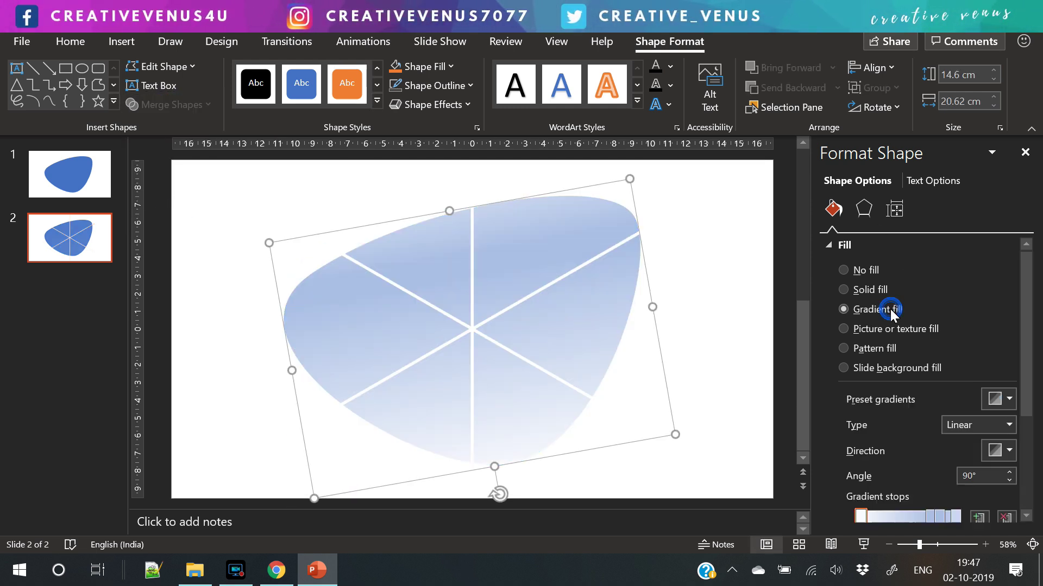
drag(1026, 395, 1027, 483)
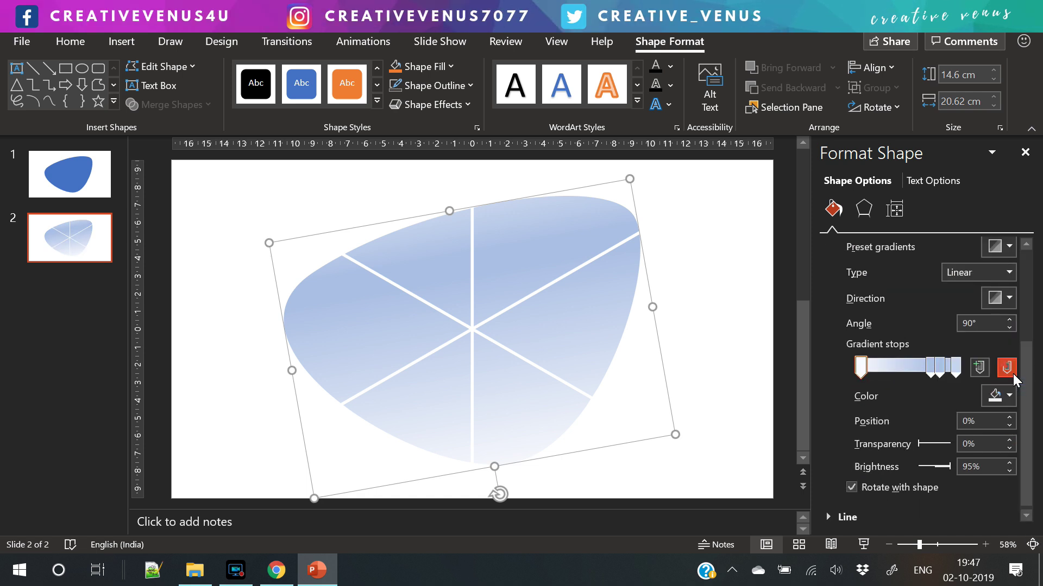
click(1009, 370)
drag(930, 366, 860, 366)
click(1009, 396)
click(940, 357)
click(421, 154)
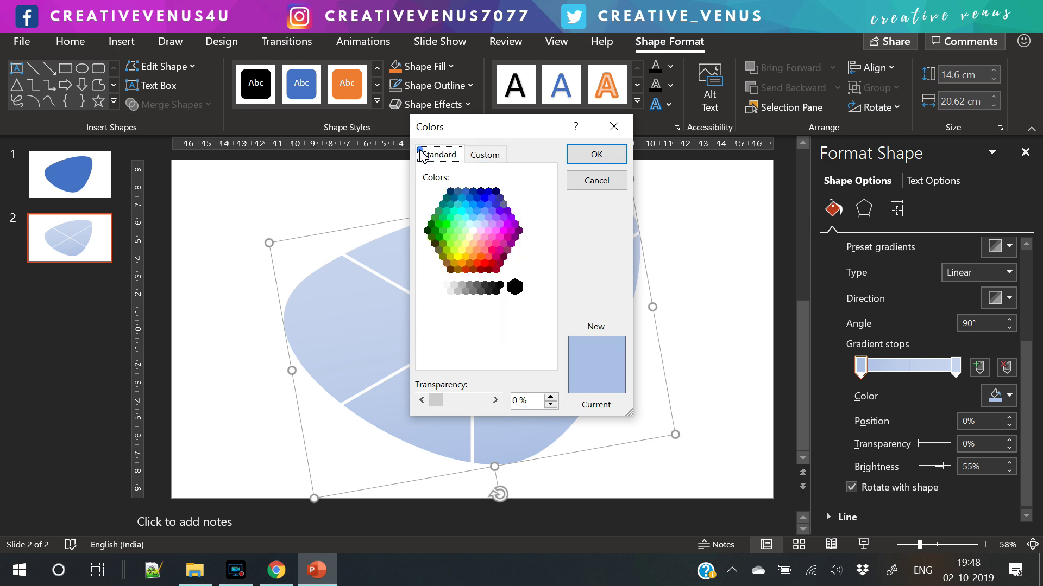
click(488, 258)
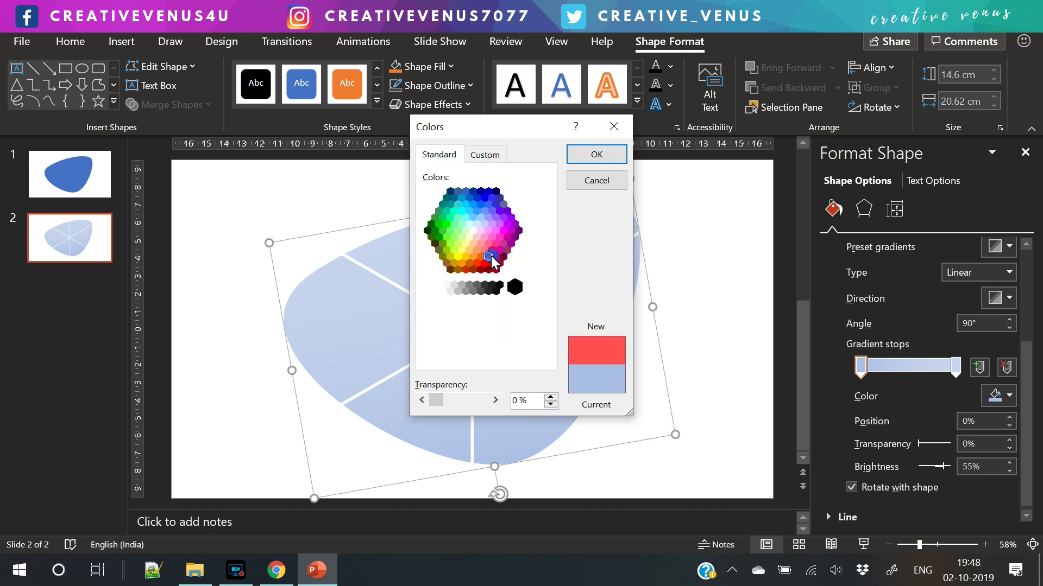
click(496, 255)
click(626, 157)
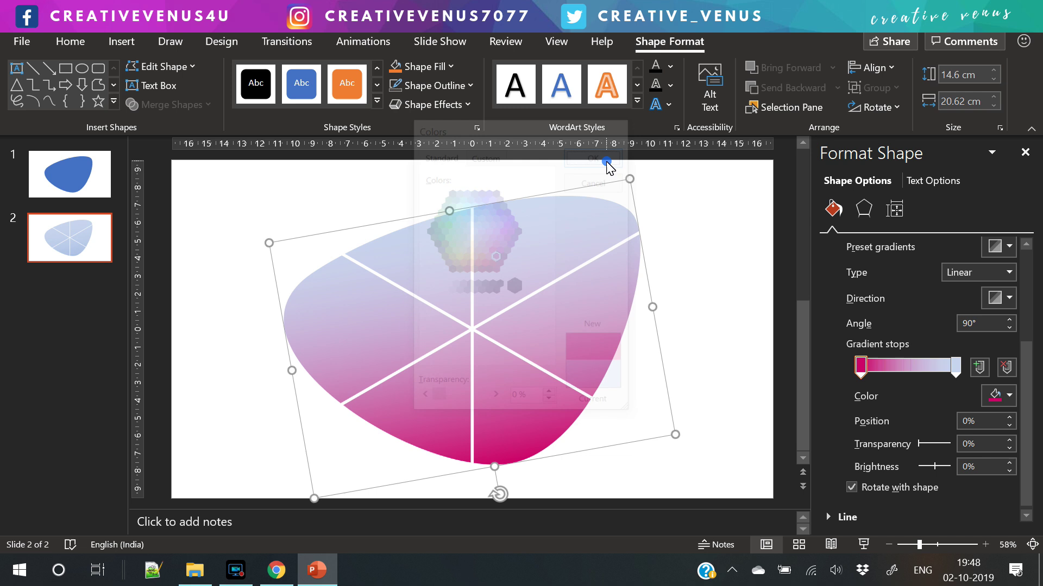
Set the right gradient stop to orange
click(956, 369)
click(1007, 400)
click(923, 360)
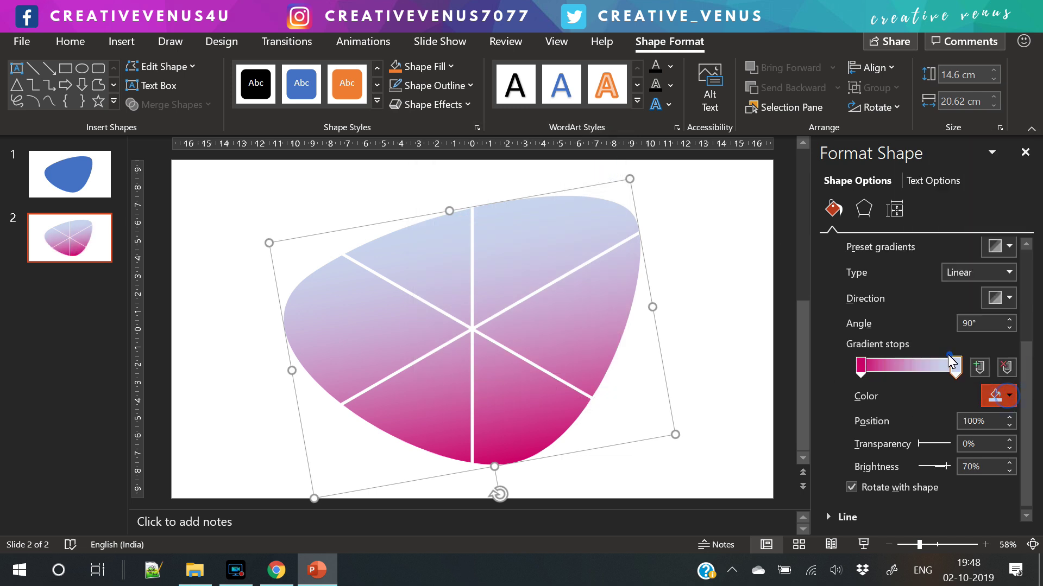
click(439, 156)
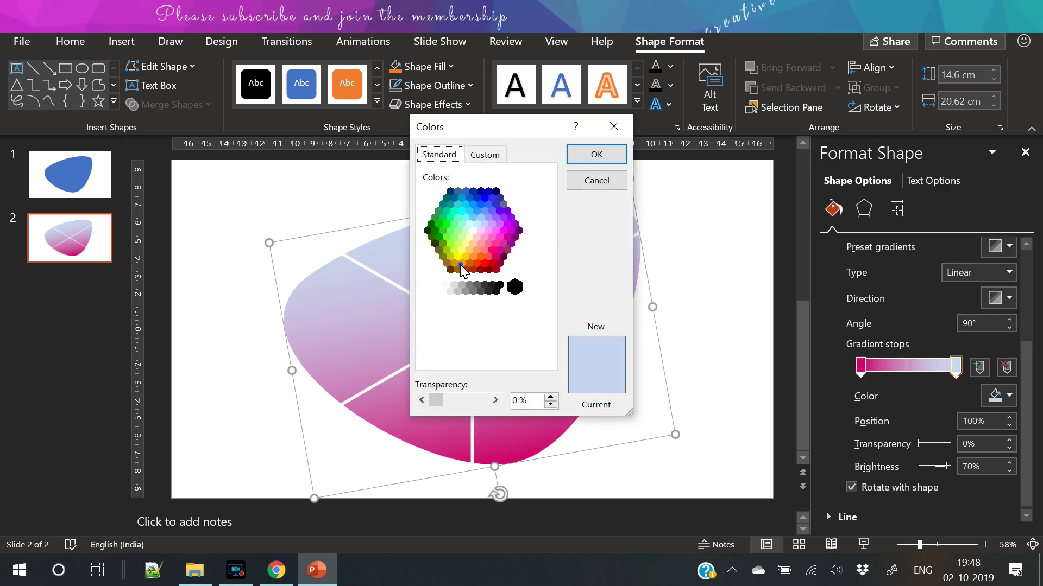
click(461, 262)
click(605, 157)
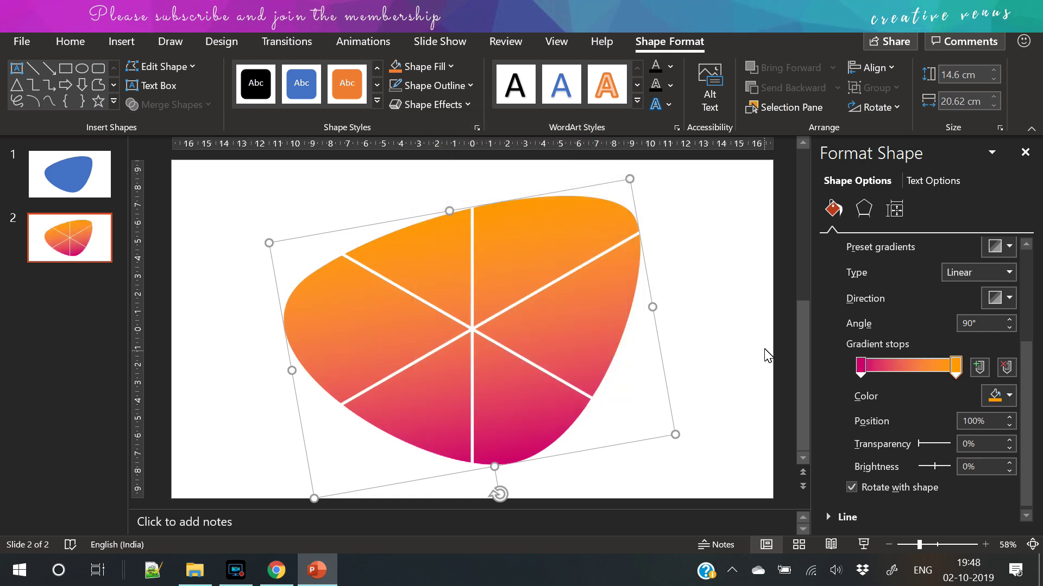
click(999, 298)
Make the gradient diagonal, then paste slide 1's blob into the centre of the ring
click(918, 389)
click(729, 315)
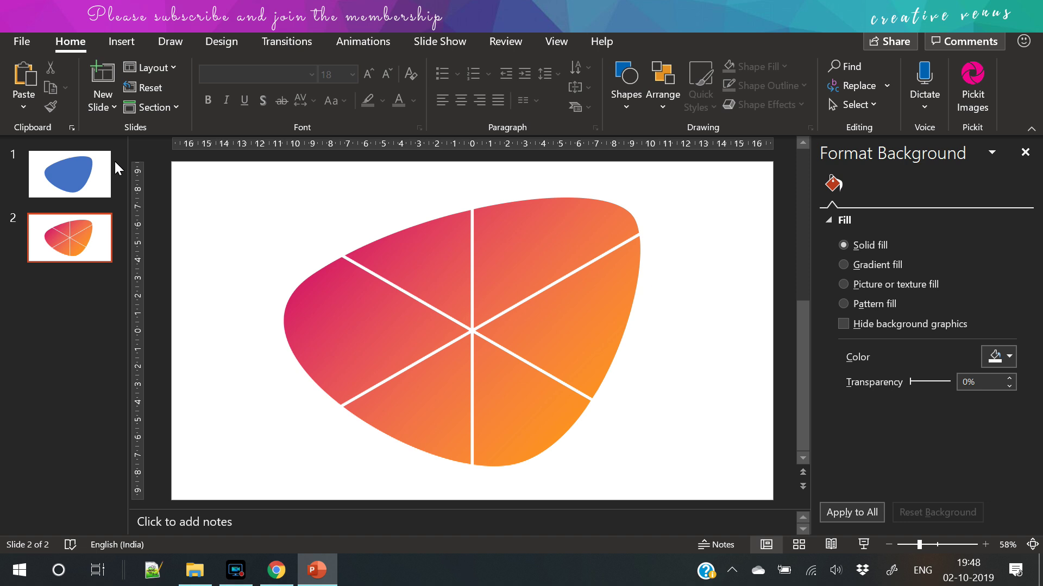
click(98, 173)
click(459, 319)
key(ctrl+c)
click(69, 237)
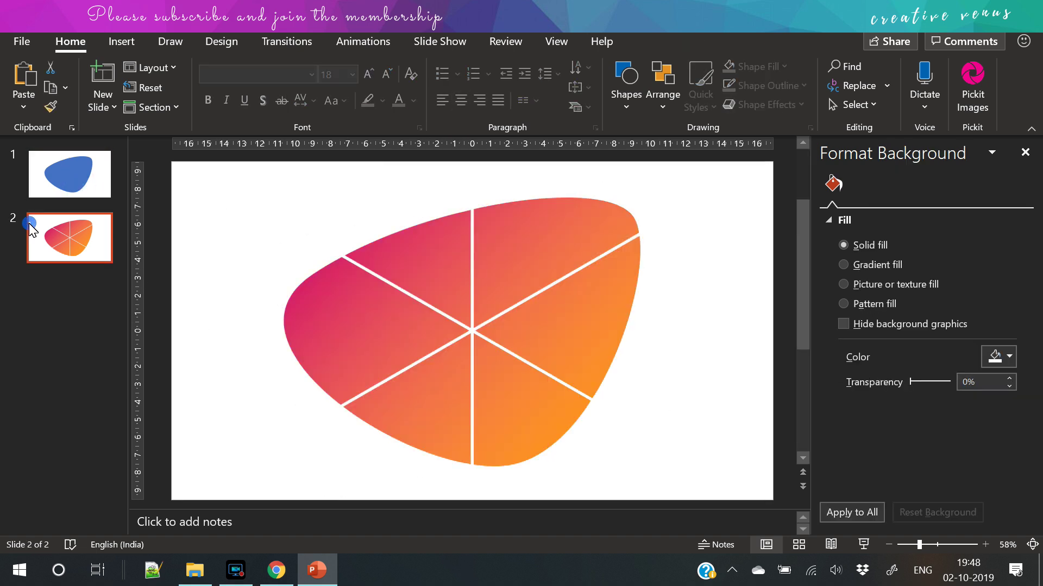
click(538, 359)
key(Delete)
key(ctrl+v)
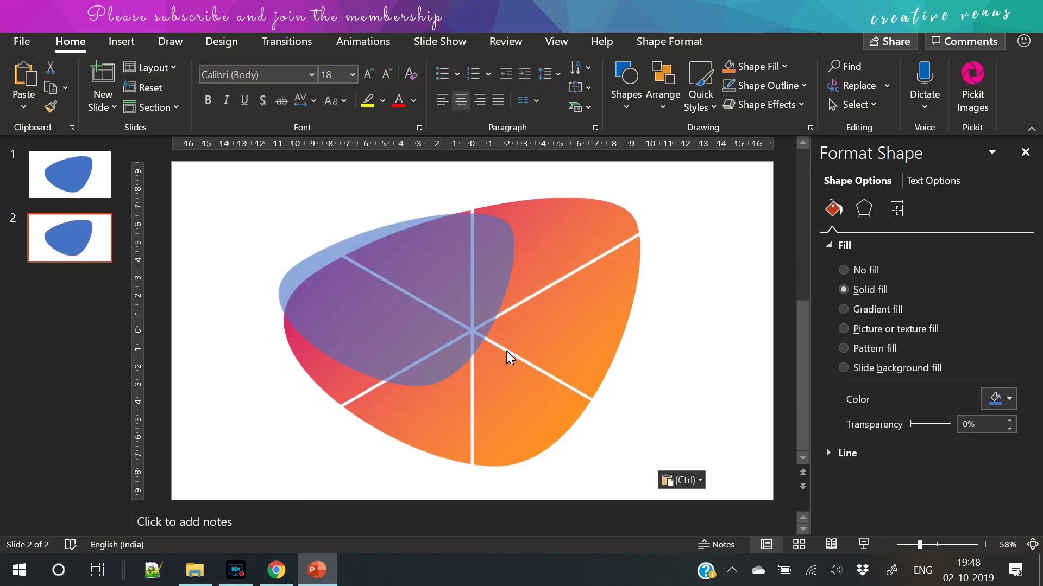
drag(435, 322, 464, 331)
Fill the inner blob white with an outer shadow of 18 pt blur and 21 pt distance
click(1009, 401)
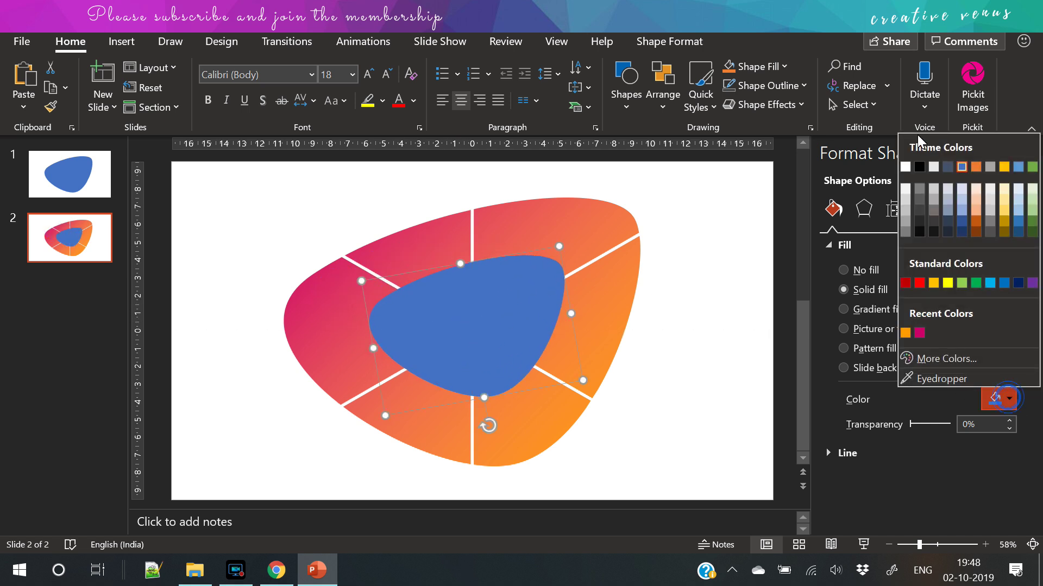
click(906, 168)
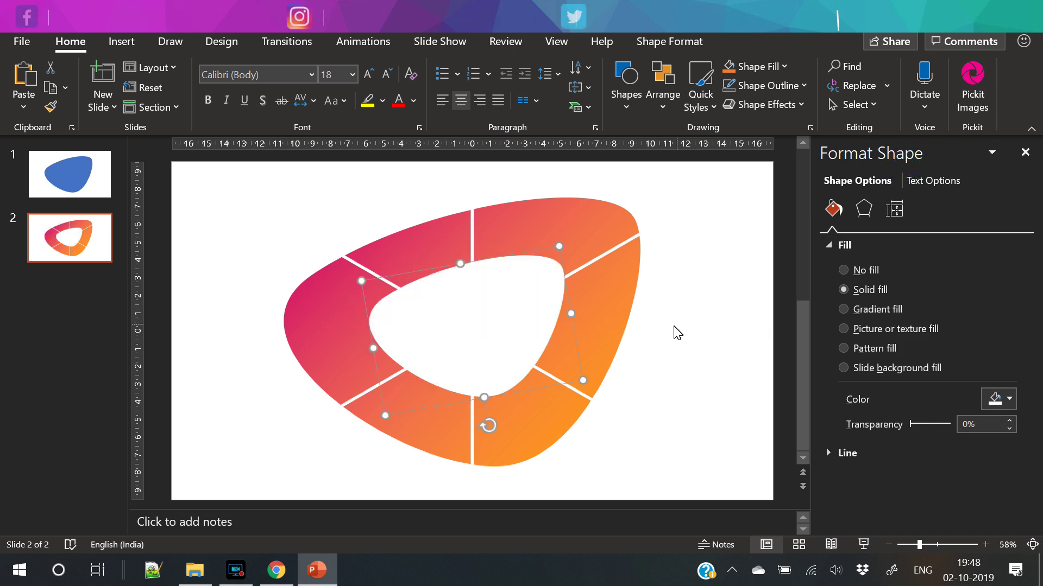
click(864, 209)
click(887, 246)
click(997, 274)
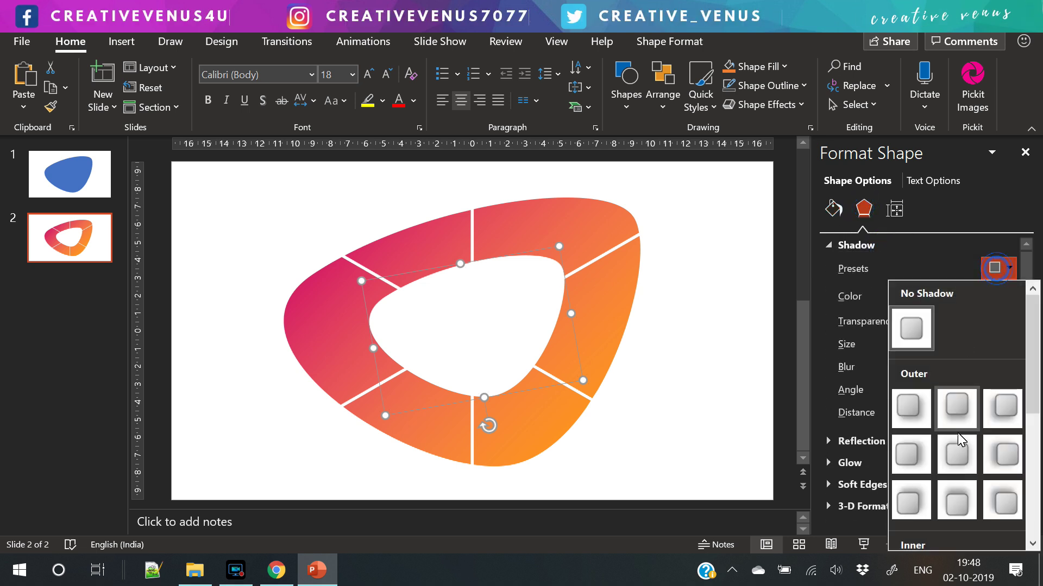
click(908, 408)
drag(902, 362, 911, 366)
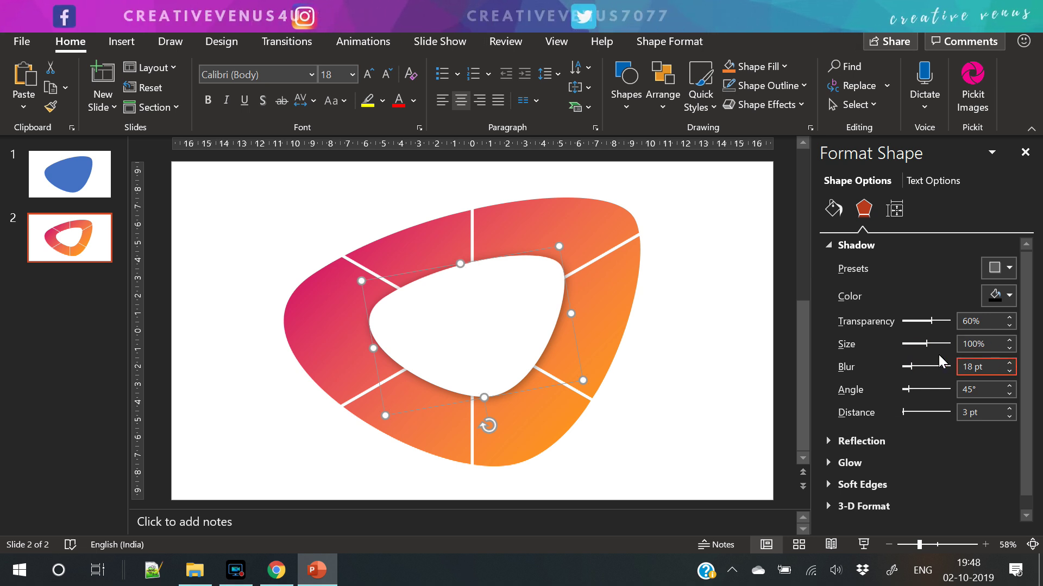
drag(904, 413, 906, 414)
click(726, 383)
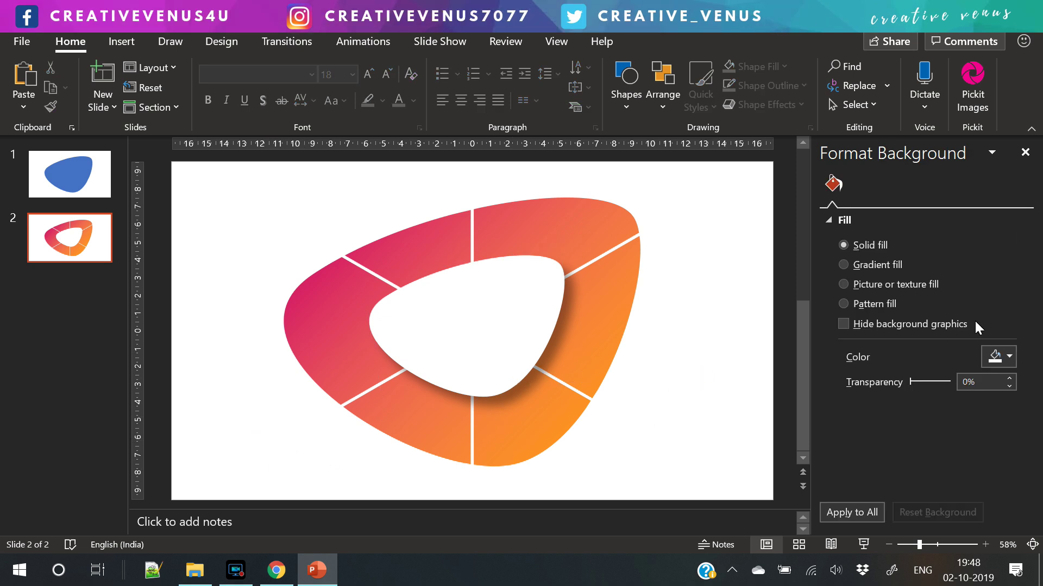
Give the slide background a gradient fill running from white to blue-grey
click(886, 265)
drag(1025, 364, 1014, 430)
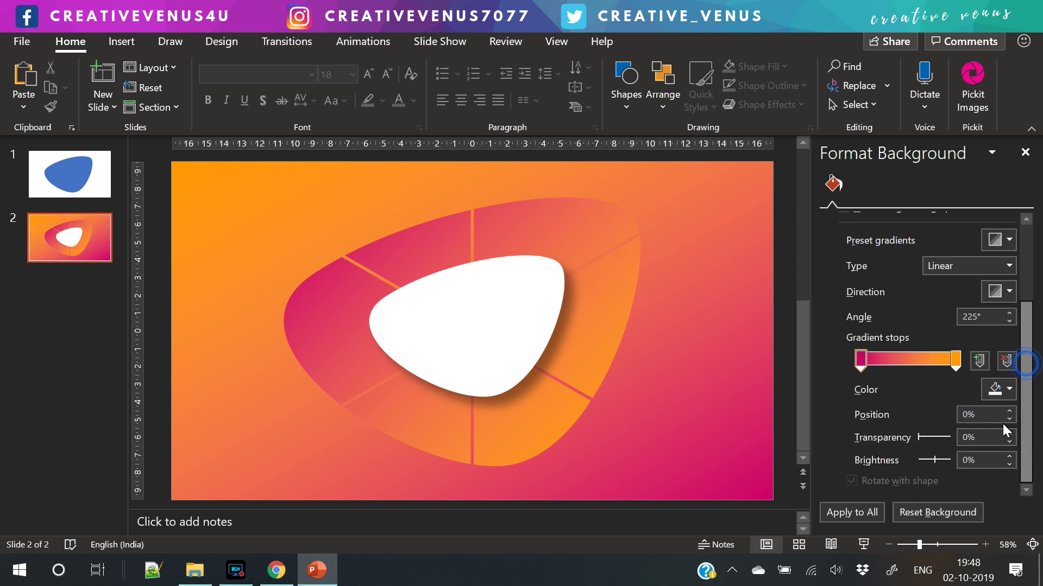
click(1002, 389)
click(909, 163)
click(957, 362)
click(991, 388)
click(946, 188)
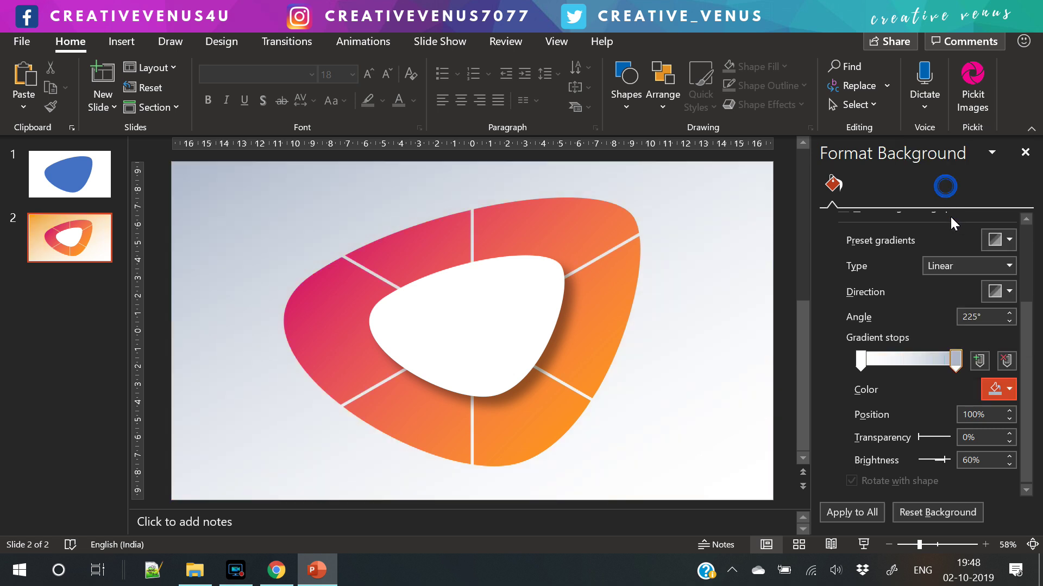
Make the background gradient radial from the centre, with a wider white middle and a new edge tint
click(1002, 266)
click(970, 300)
click(1001, 299)
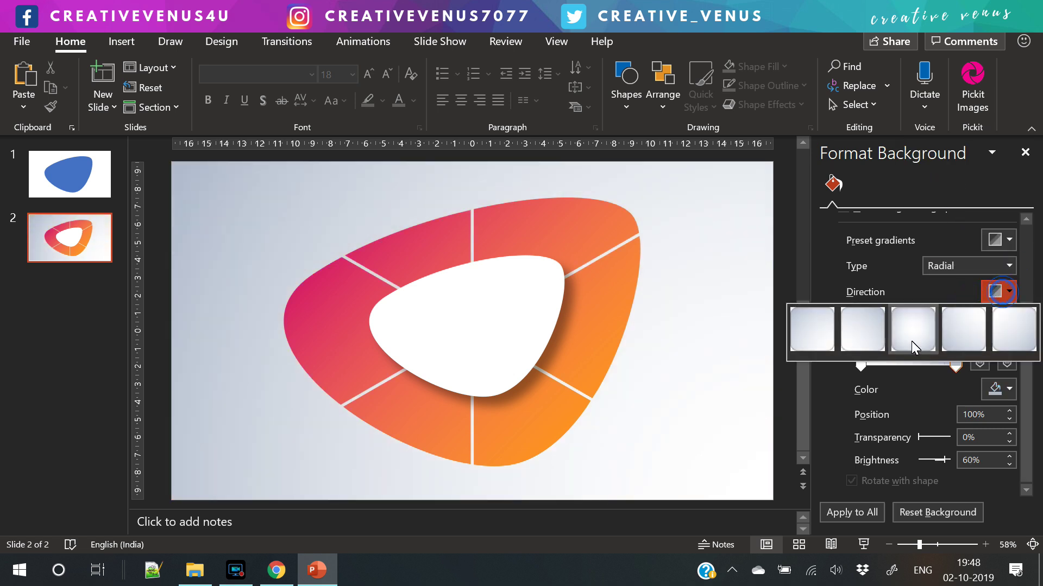
click(926, 342)
drag(861, 364, 919, 364)
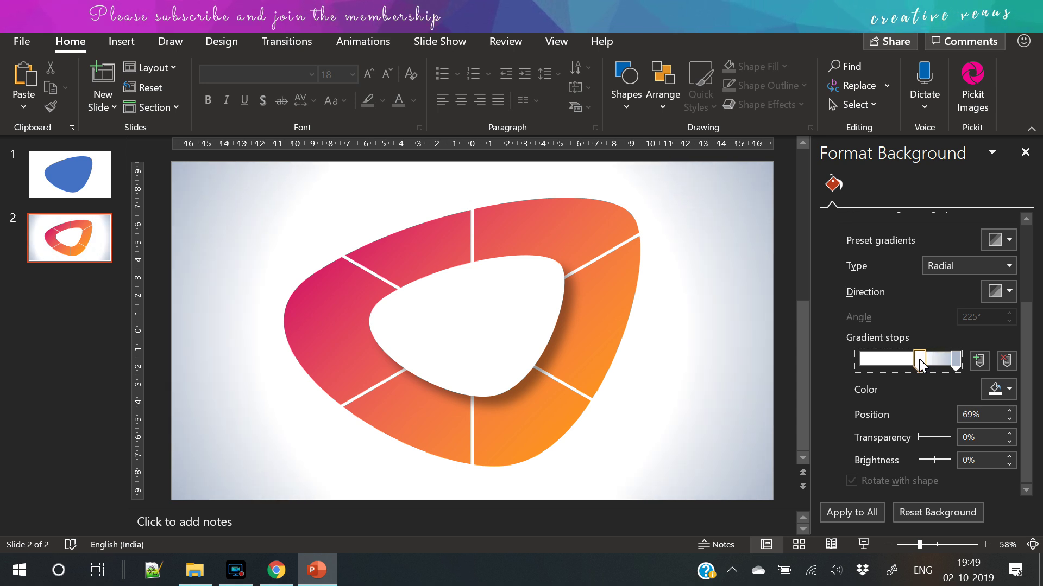
click(1000, 386)
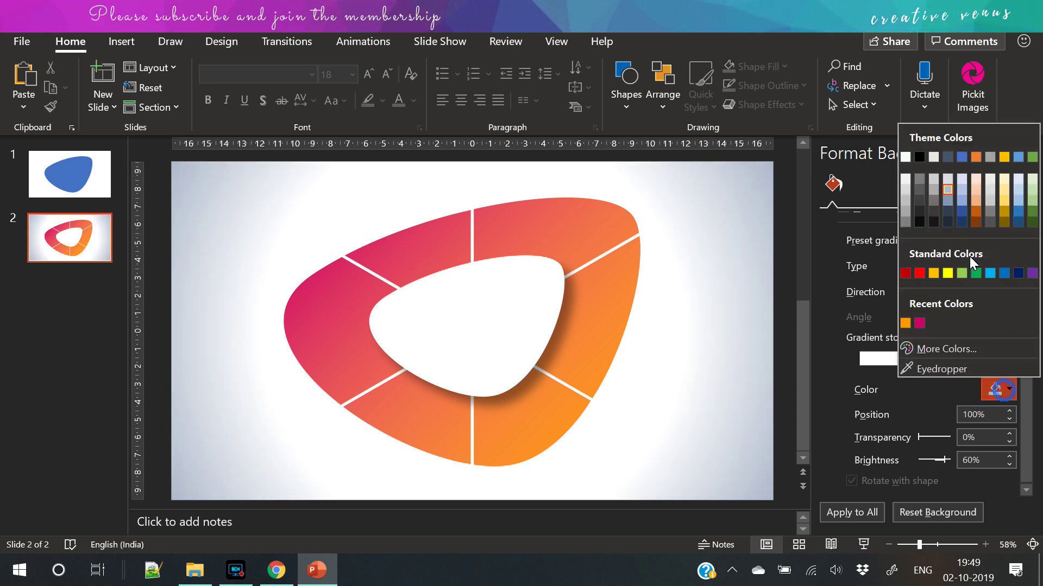
click(949, 182)
click(472, 325)
mouse_move(473, 325)
mouse_down()
mouse_move(484, 337)
mouse_move(474, 333)
mouse_up()
Undo the ring enlargement and trial-resize the inner white shape, restoring its original size
key(ctrl+z)
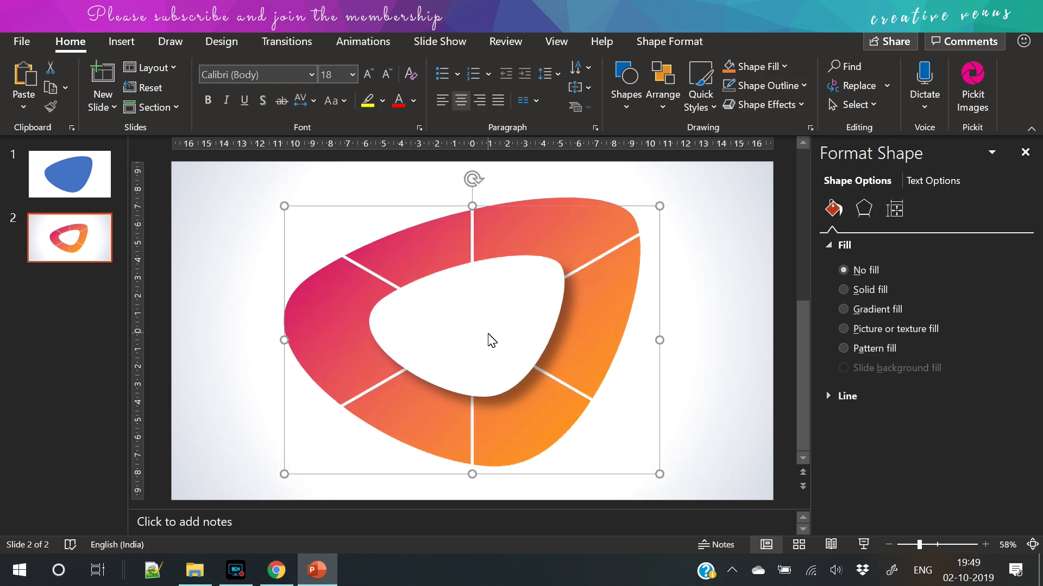
click(490, 329)
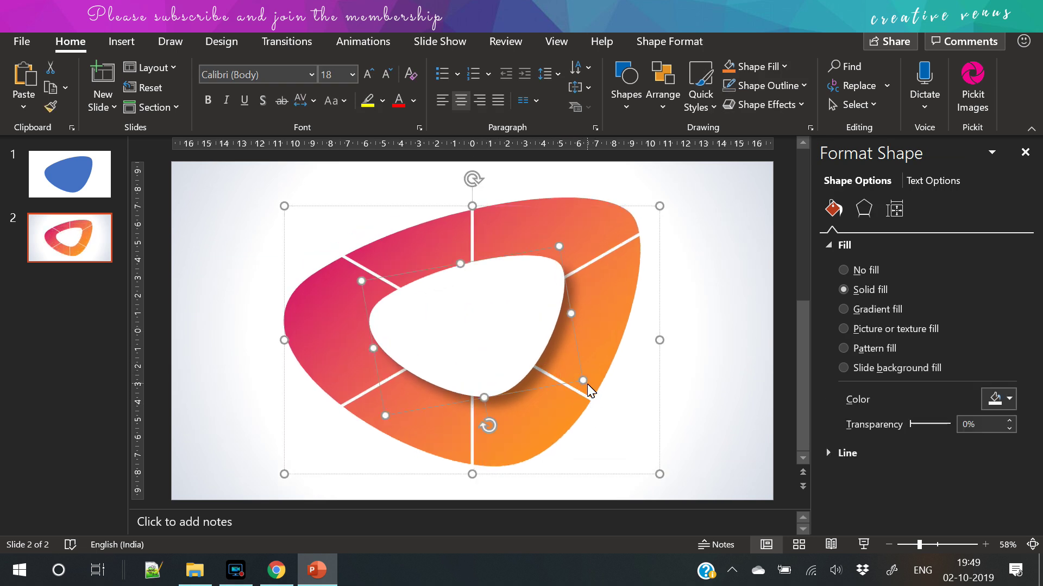
drag(585, 382, 557, 369)
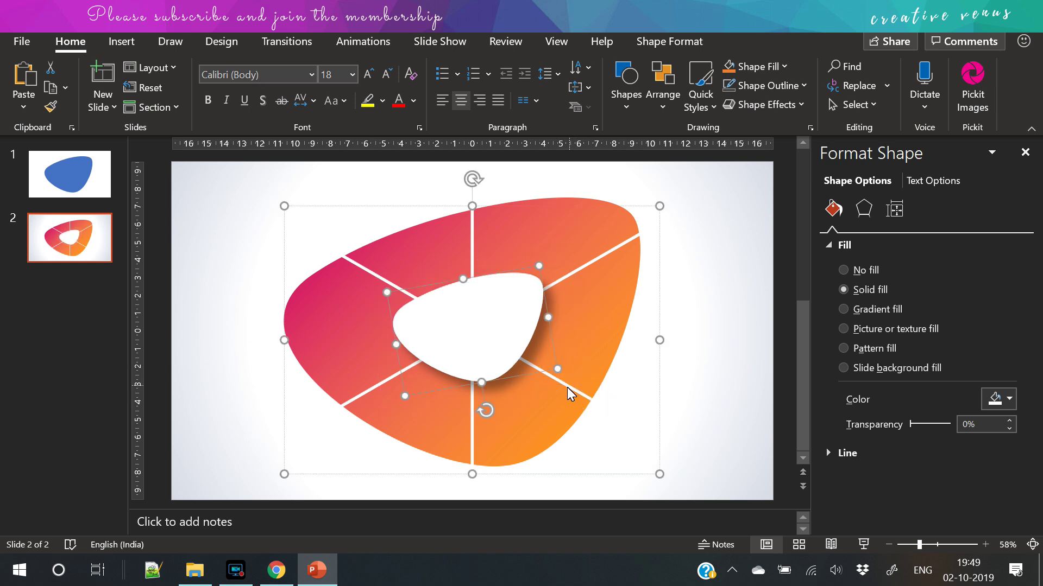
drag(559, 372, 575, 383)
click(686, 399)
Shrink the whole ring group about its centre and move it slightly higher on the slide
click(572, 368)
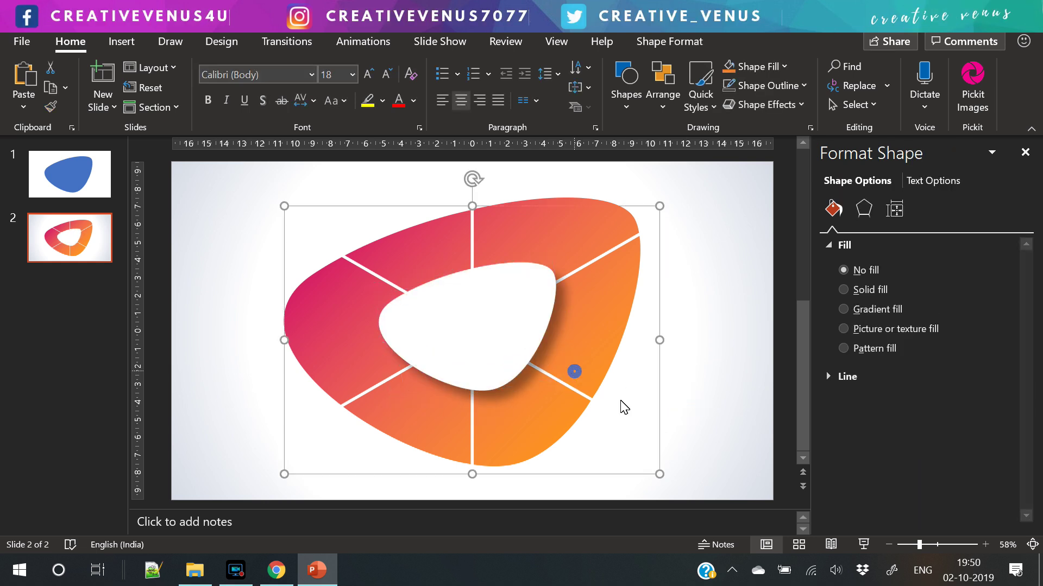
drag(658, 474, 633, 458)
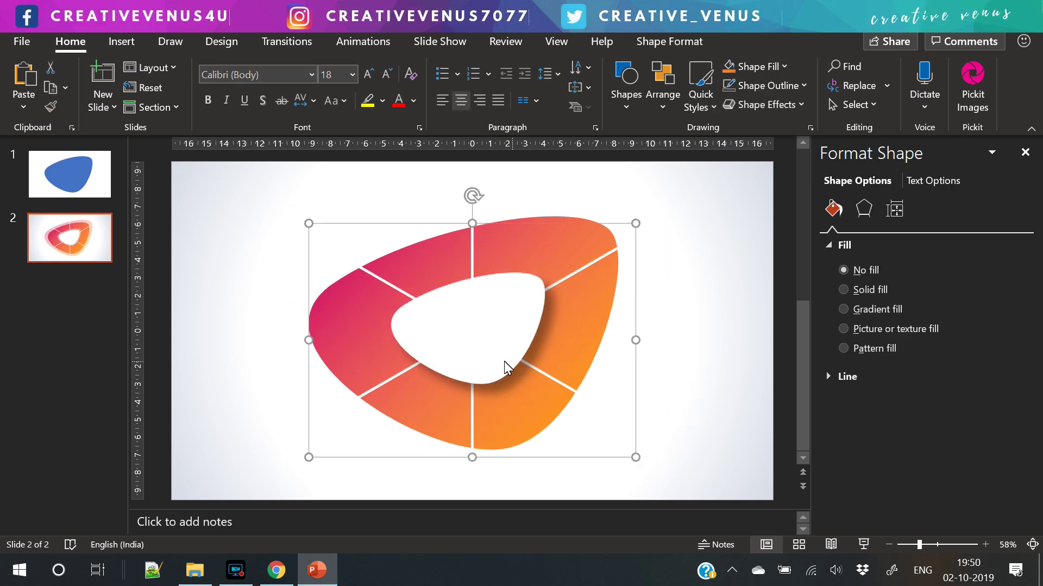
mouse_move(485, 337)
mouse_down()
mouse_move(482, 328)
mouse_move(482, 344)
mouse_up()
click(646, 416)
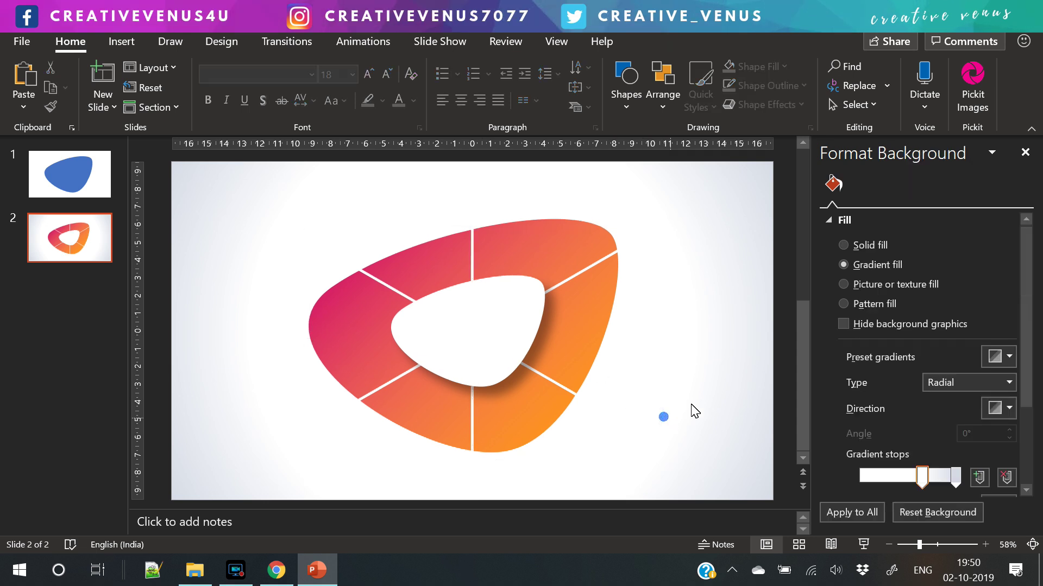
Insert the money and currency icons from the Icons library on slide 2
click(89, 191)
click(68, 243)
click(676, 422)
click(114, 41)
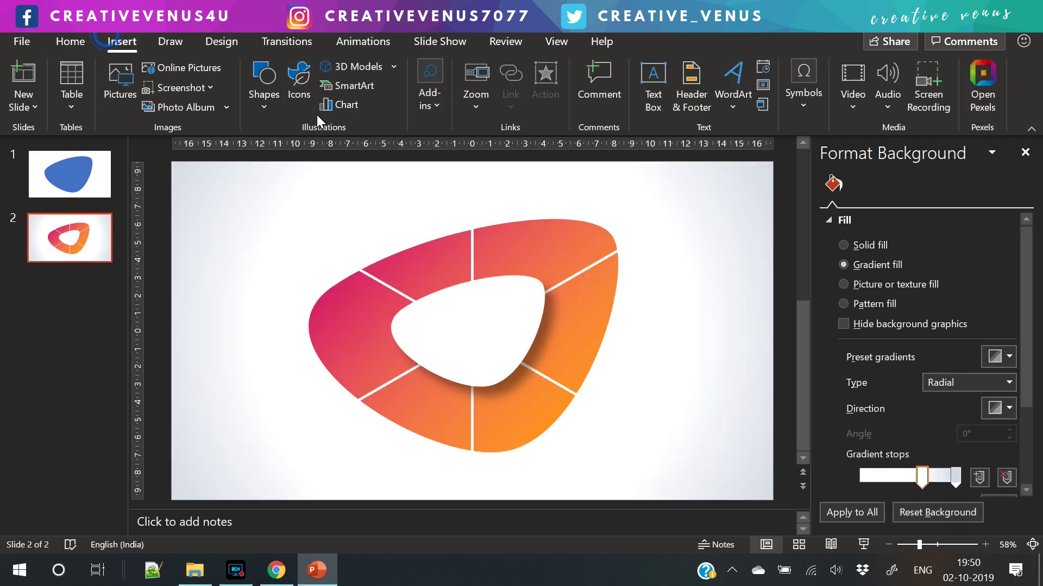
click(298, 86)
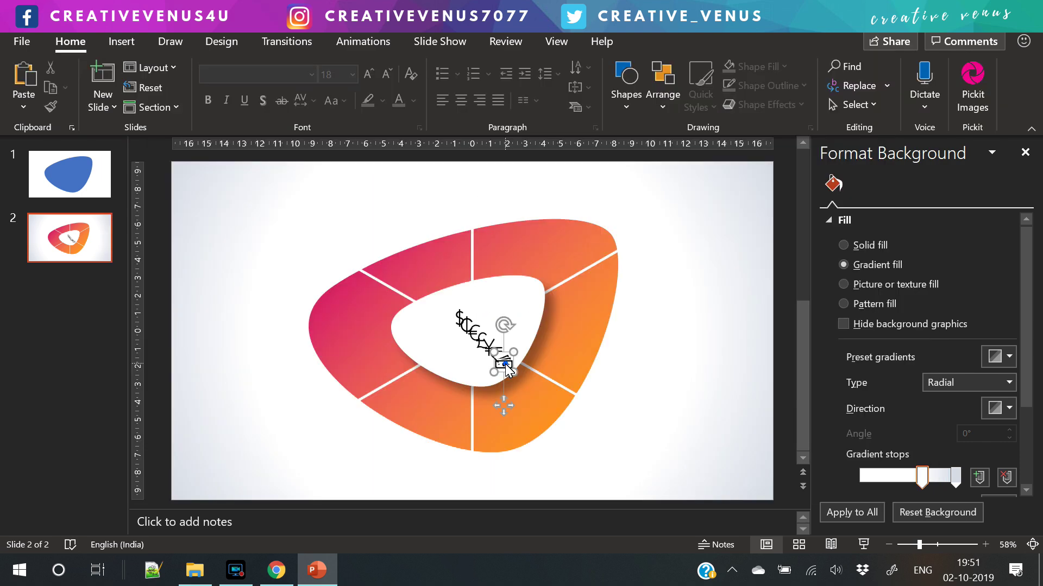
Place the money icon right of the ring and the ₹, ¥, £, €, $ icons into their segments
drag(505, 364, 701, 339)
drag(497, 356, 517, 419)
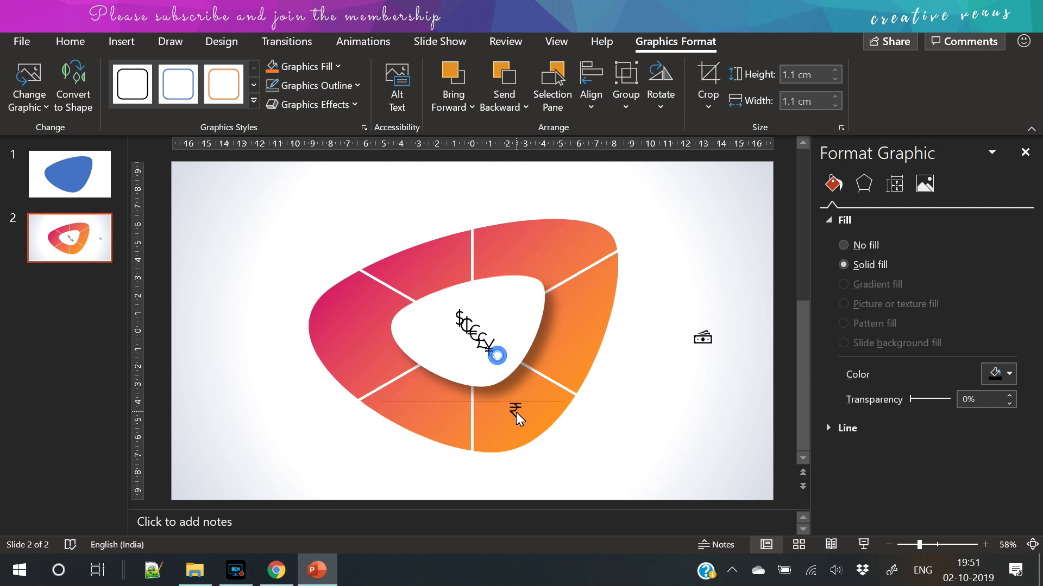
drag(489, 347, 436, 413)
drag(481, 341, 354, 335)
drag(472, 339, 543, 258)
drag(460, 318, 434, 270)
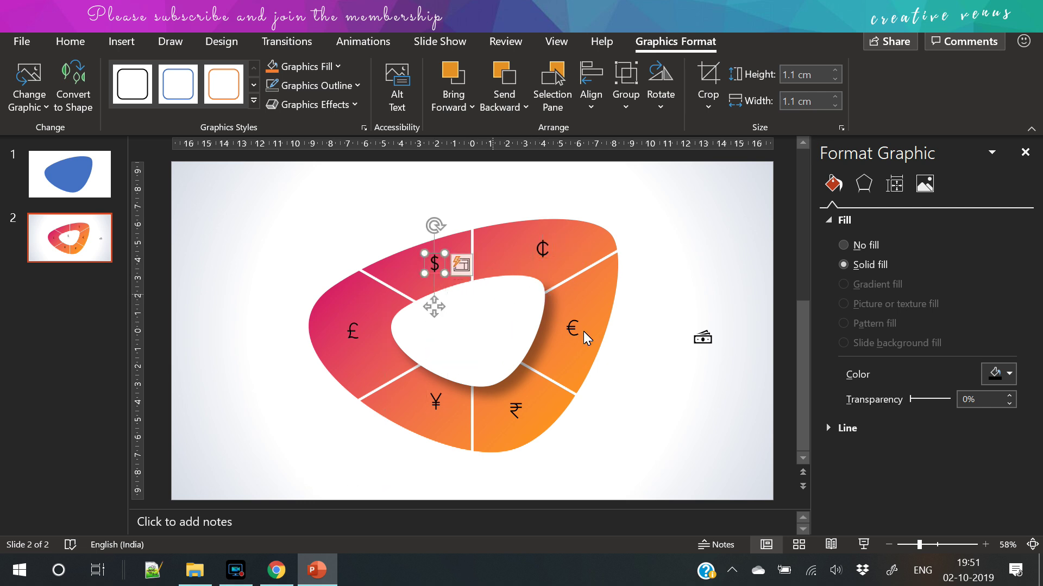
drag(432, 307, 431, 309)
Check each currency icon's placement, then select all six currency icons together
click(542, 251)
click(572, 327)
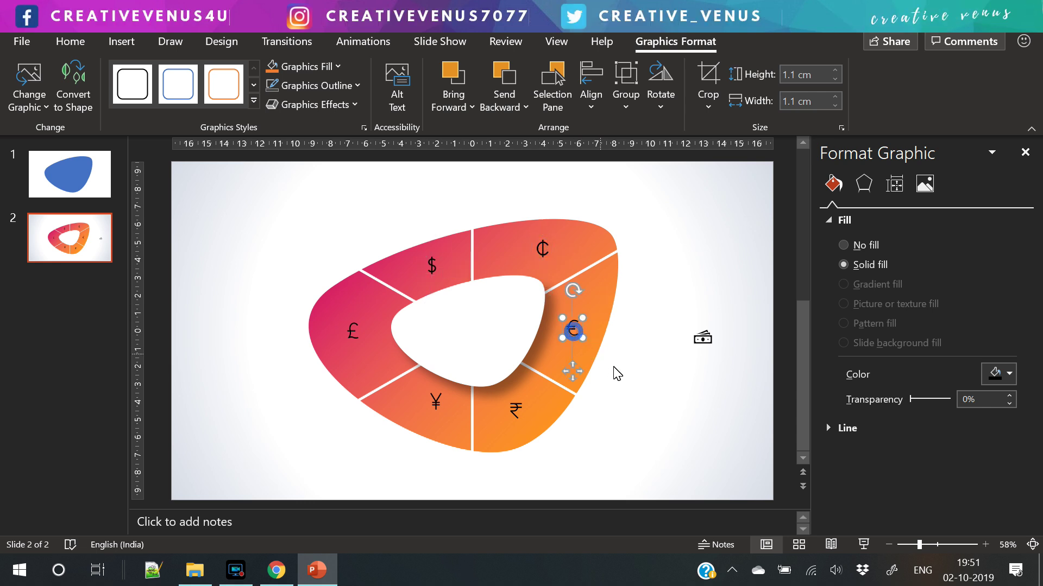
click(438, 402)
click(353, 331)
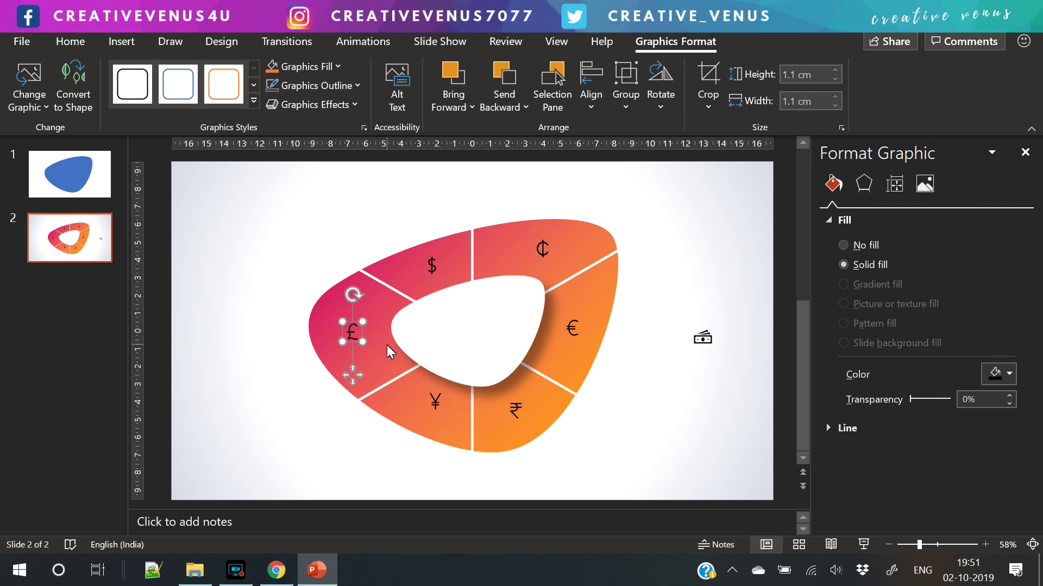
click(645, 411)
drag(645, 470, 334, 182)
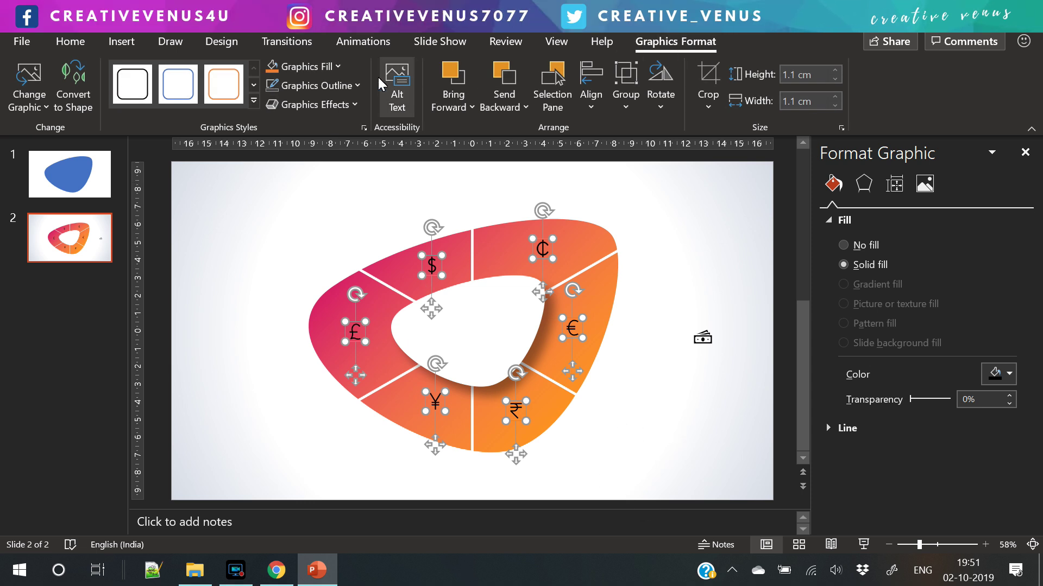
Fill all six currency icons with white
click(337, 67)
click(272, 111)
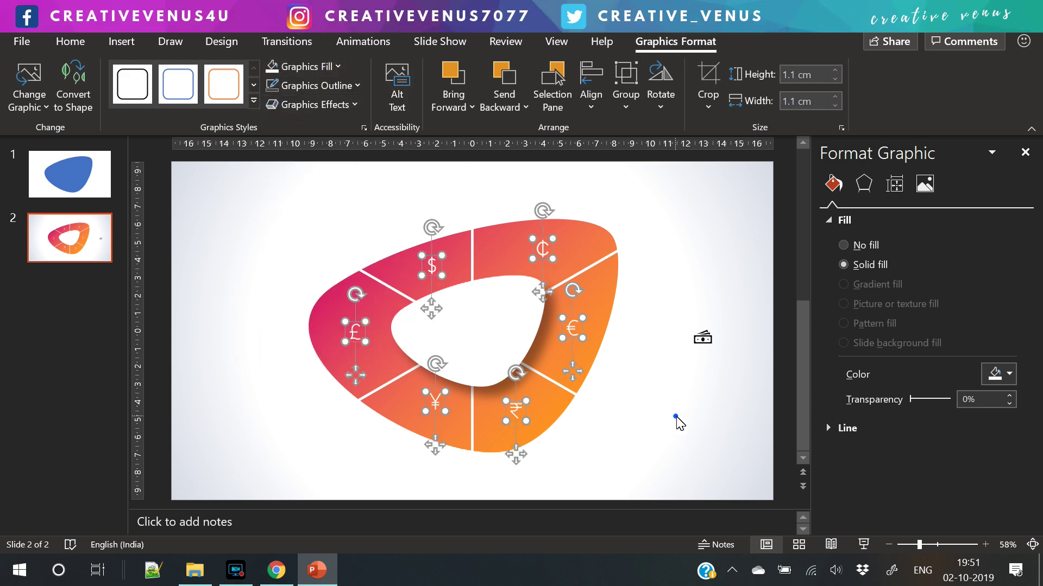
click(675, 418)
Move the money icon into the ring's white centre, size it 1.3 cm and colour it pink
drag(702, 338, 477, 341)
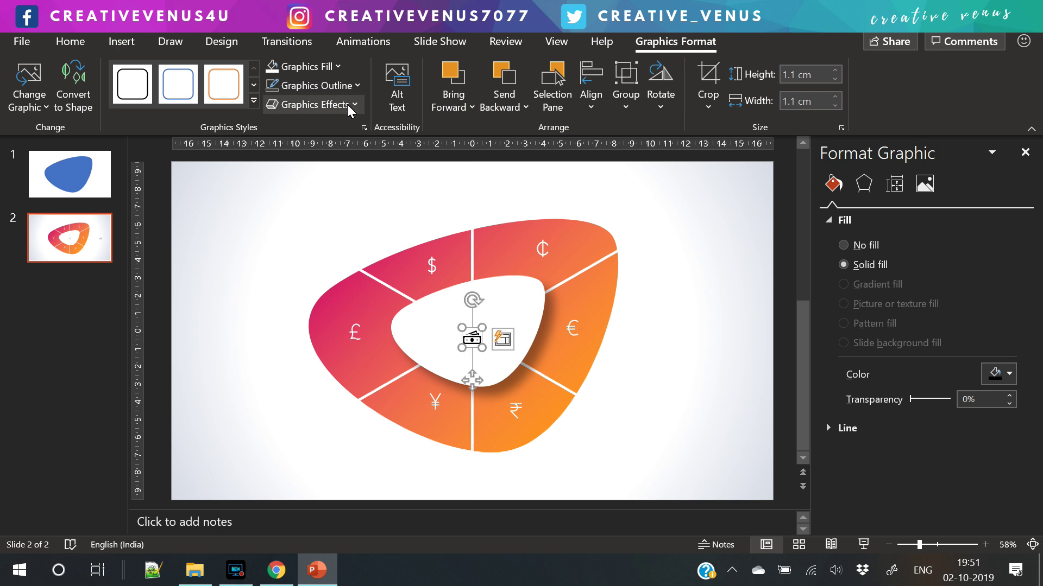
click(835, 71)
click(836, 70)
drag(479, 342, 480, 342)
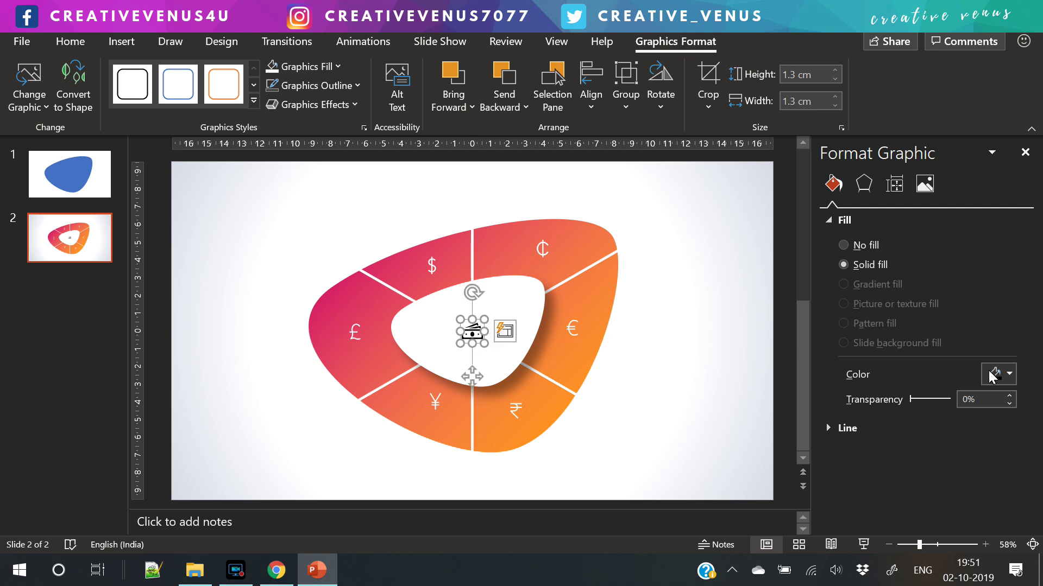
click(1002, 374)
click(918, 308)
drag(473, 332, 472, 350)
click(666, 439)
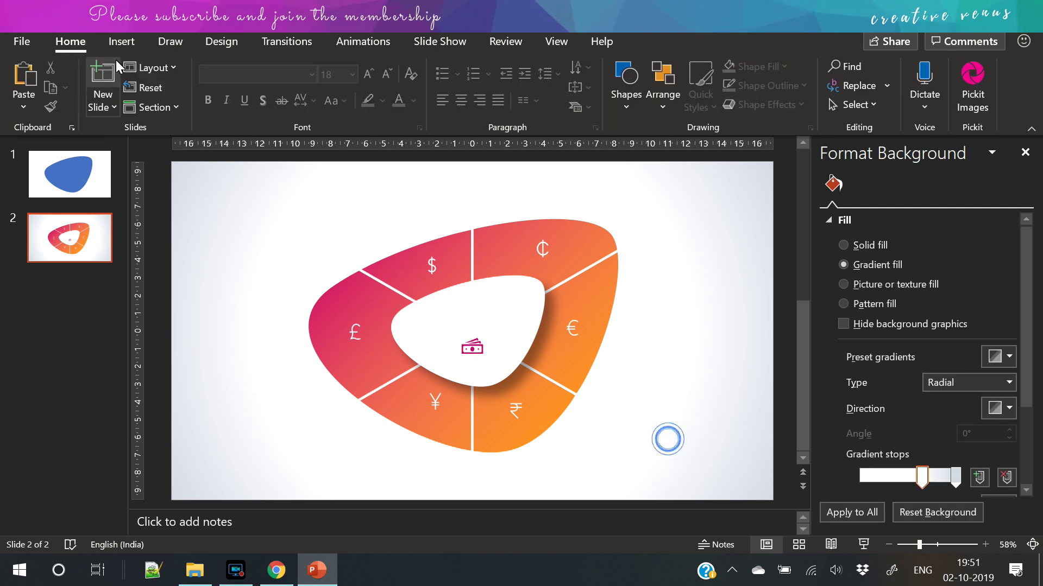
click(122, 41)
Add a text box in the ring's centre reading 'export' in bold Raleway
click(662, 97)
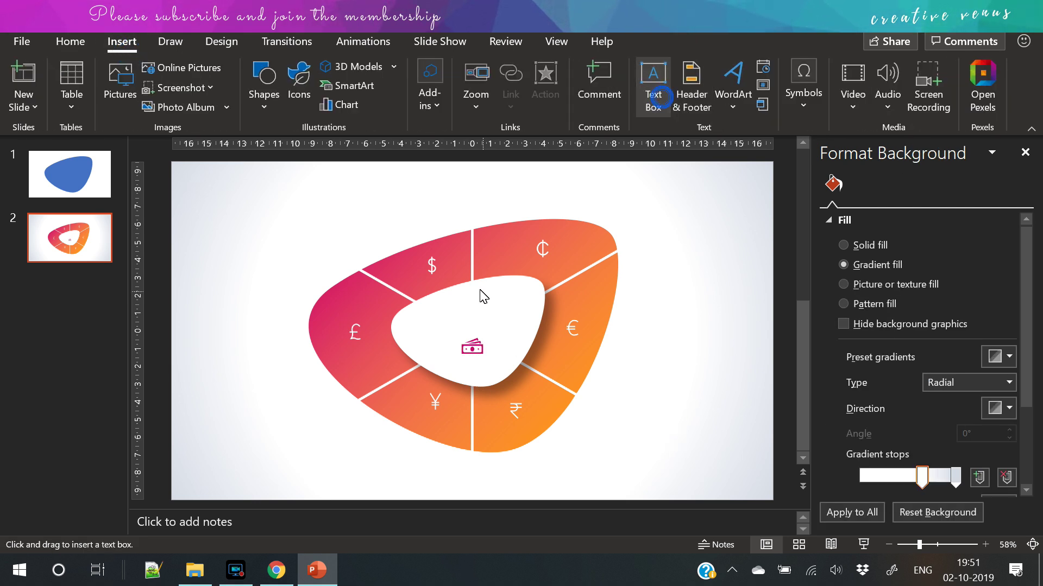
drag(512, 326, 526, 328)
text(export)
key(ctrl+a)
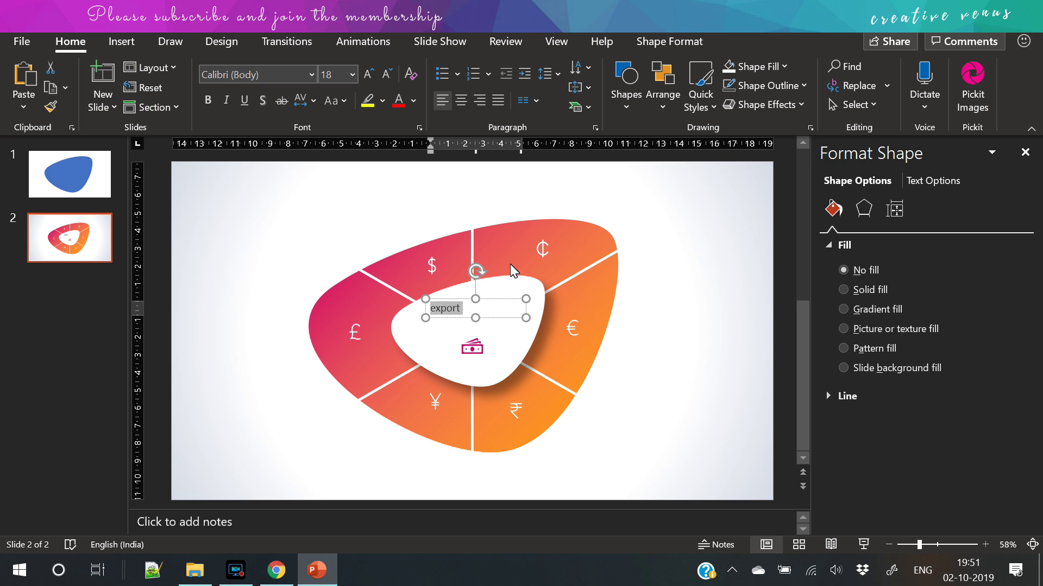
click(266, 74)
text(Raleway)
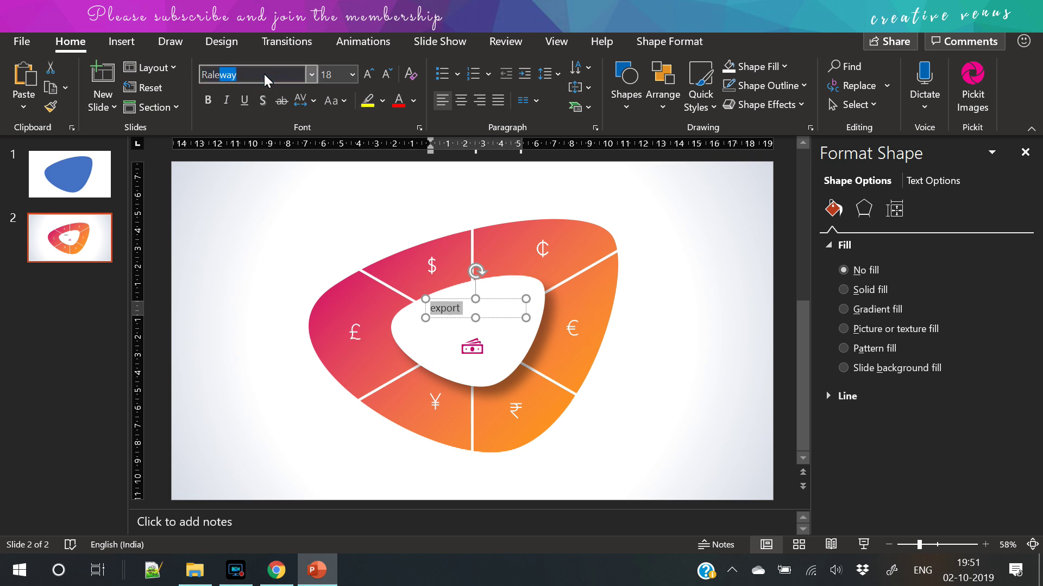
key(ctrl+b)
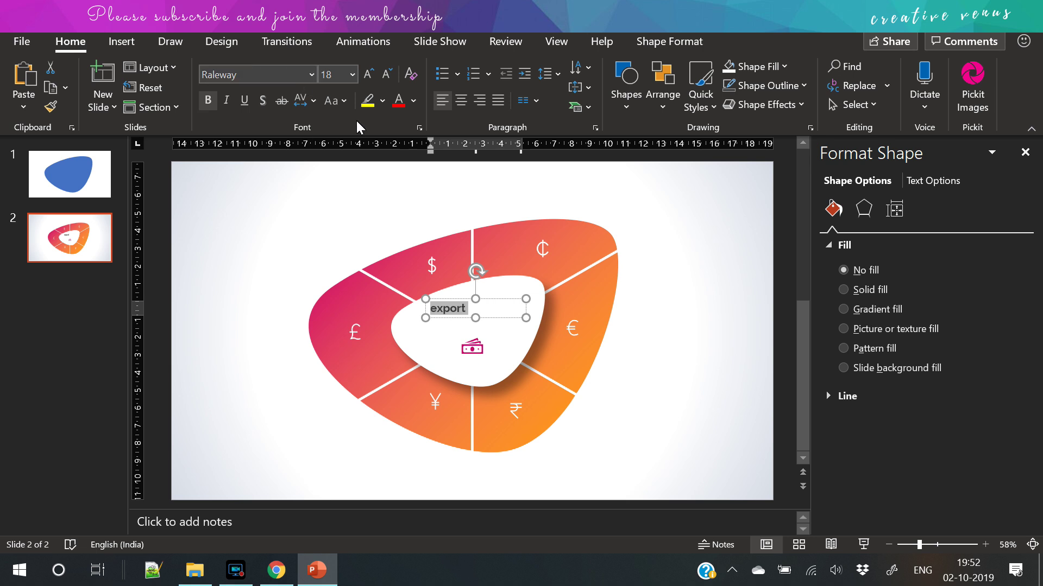
Colour the label grey, centre-align it, and capitalize it to 'Export'
click(414, 101)
click(399, 190)
click(463, 101)
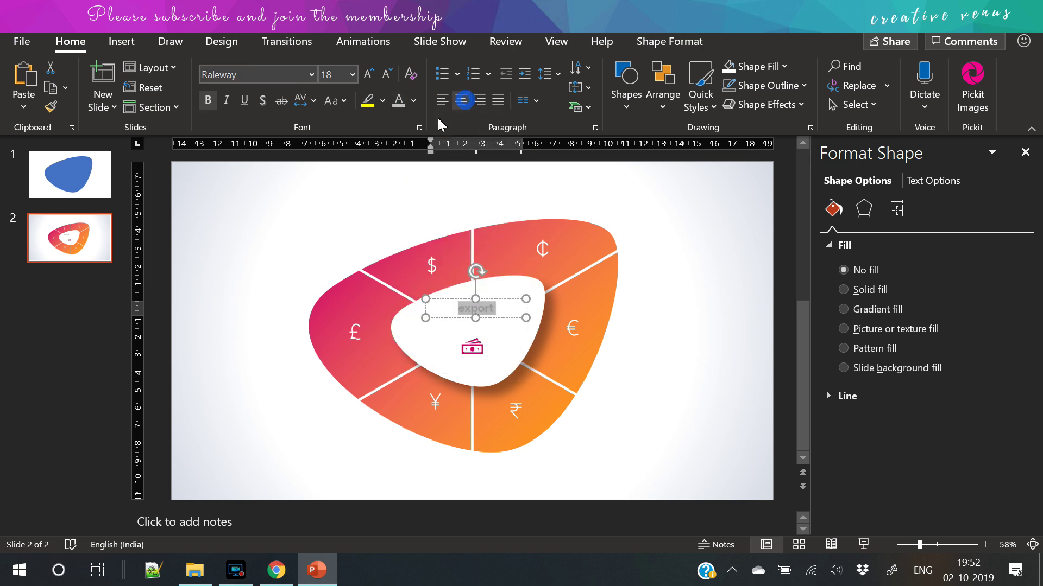
click(414, 101)
click(398, 213)
double_click(505, 311)
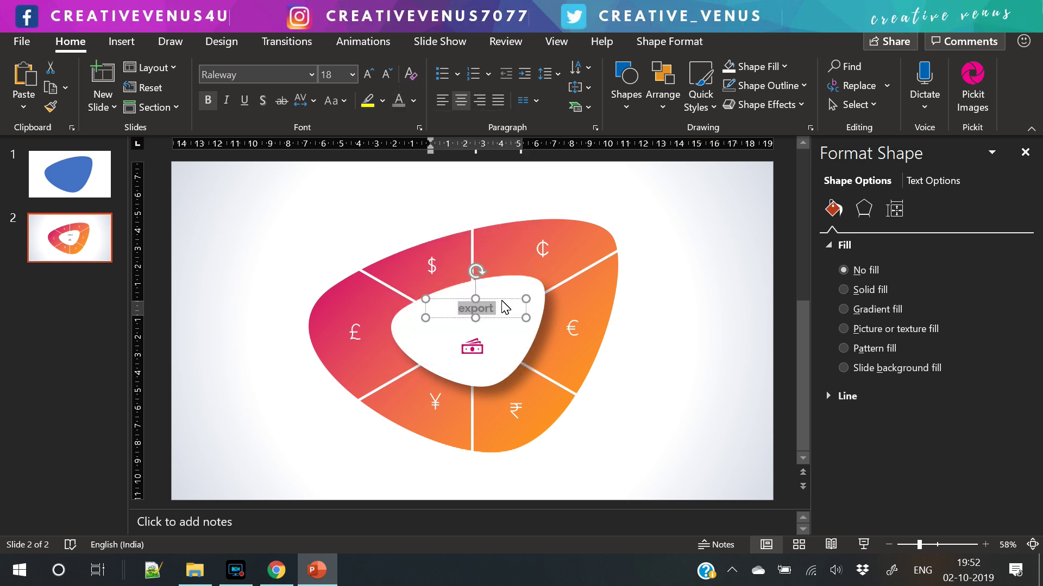
click(334, 100)
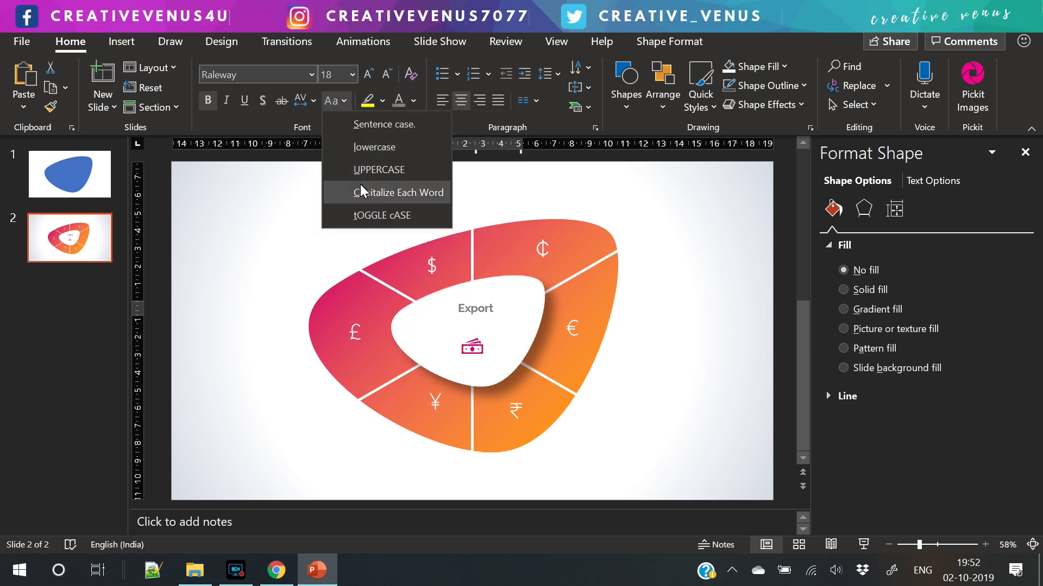
click(360, 187)
click(363, 190)
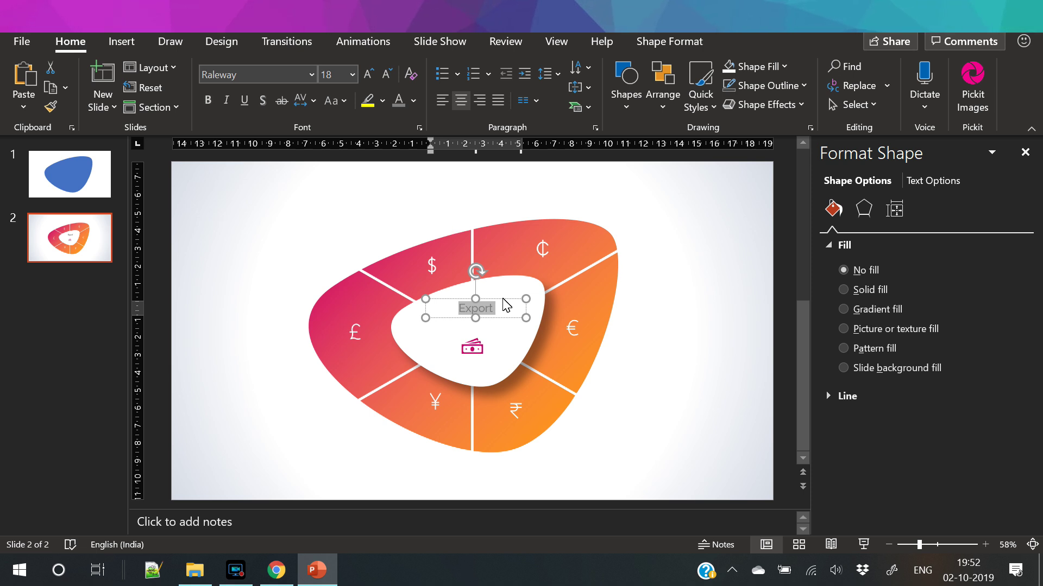
Give 'Export' loose letter spacing, shrink it two font sizes, make it bold and nudge it into place
click(502, 299)
click(503, 310)
click(300, 100)
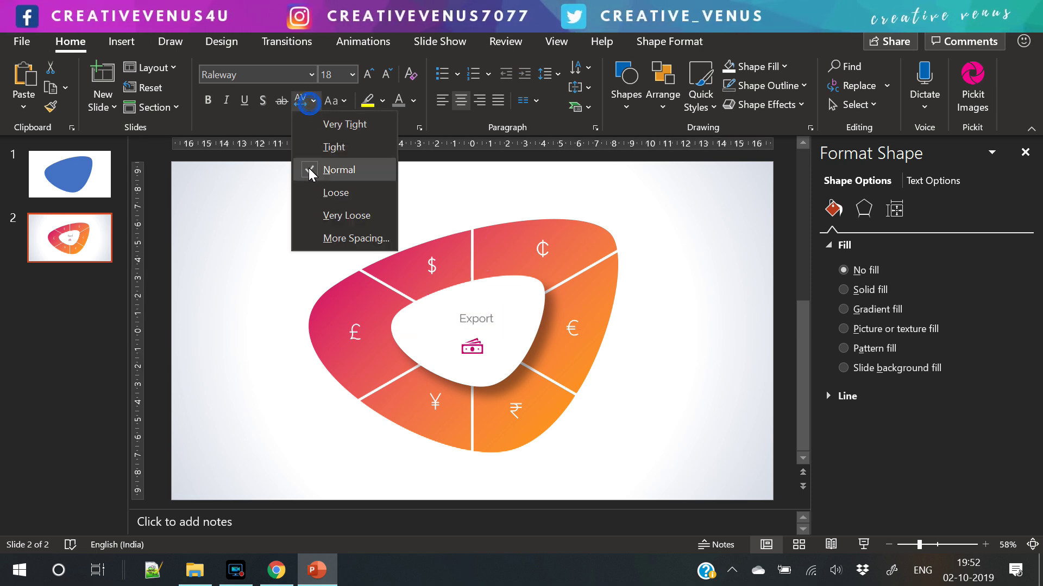
click(319, 194)
click(386, 74)
click(386, 73)
key(ctrl+b)
drag(498, 317, 495, 319)
click(682, 403)
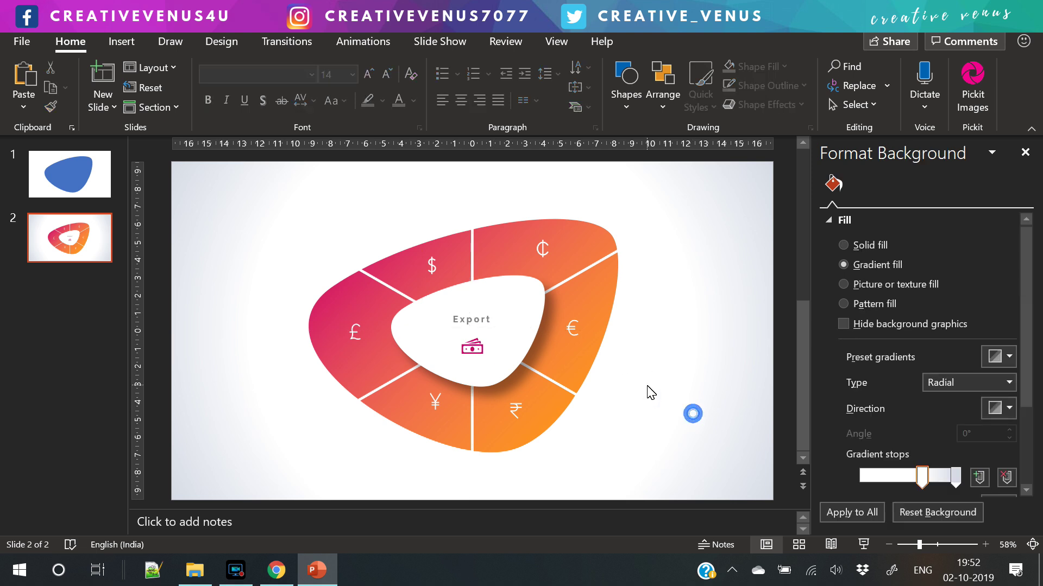
click(723, 414)
click(342, 462)
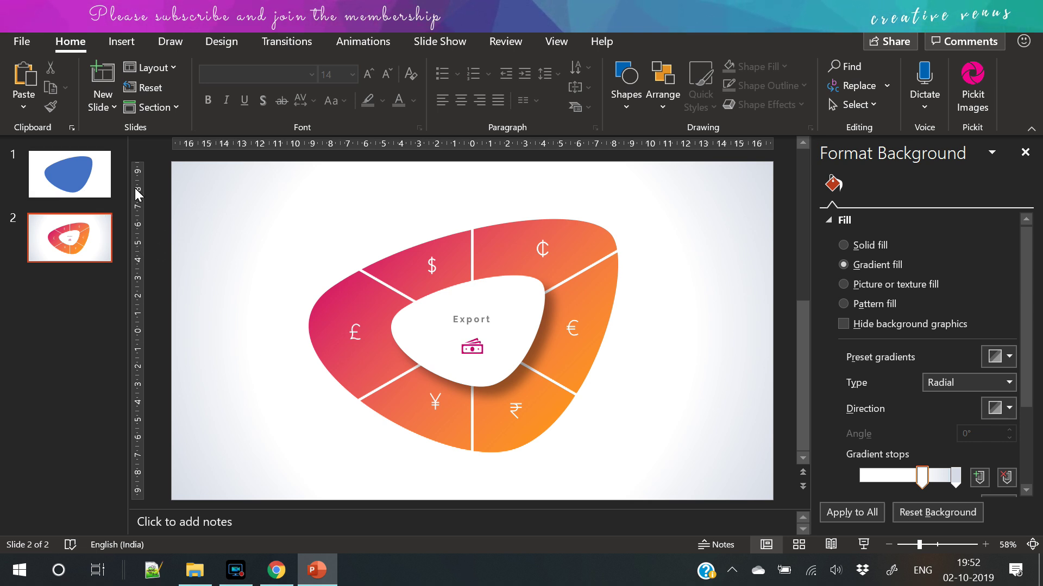
Draw a text box at the slide's top left and type 'write heading'
click(121, 43)
click(653, 92)
click(237, 203)
drag(258, 217, 331, 234)
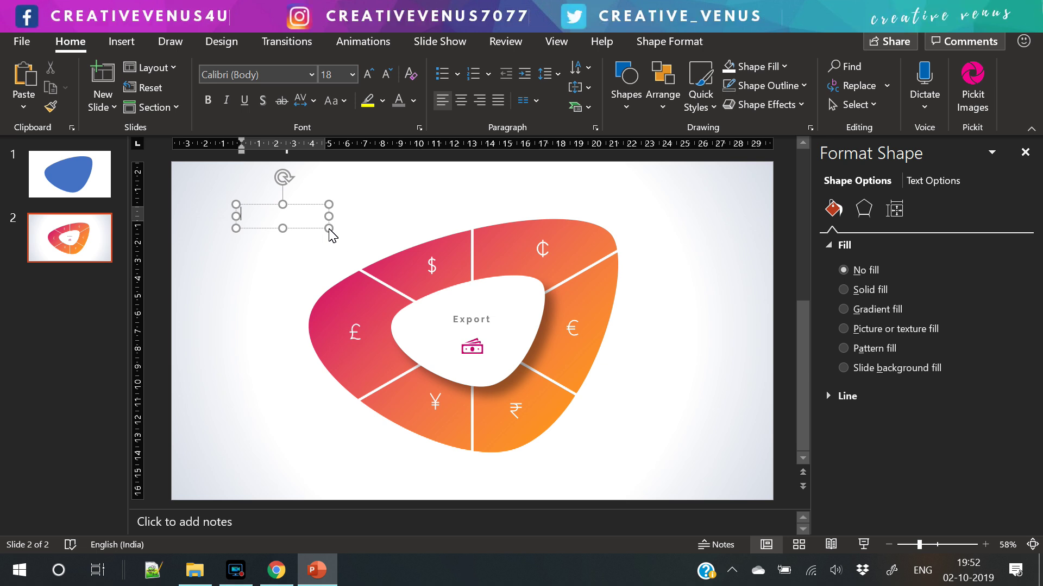
text(write heading)
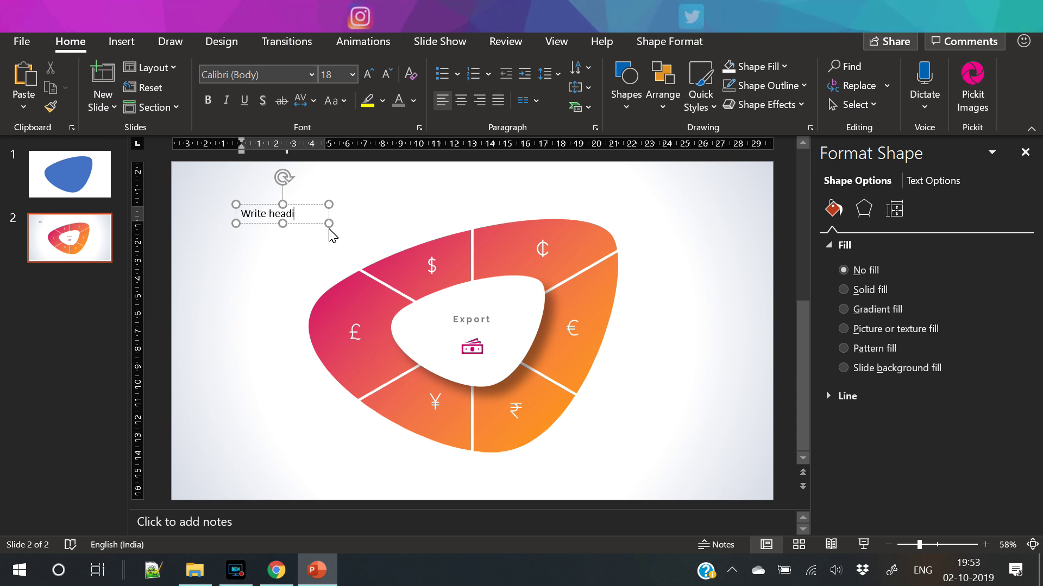
Format the heading as bold Raleway at 12 pt with each word capitalized
key(ctrl+a)
click(290, 74)
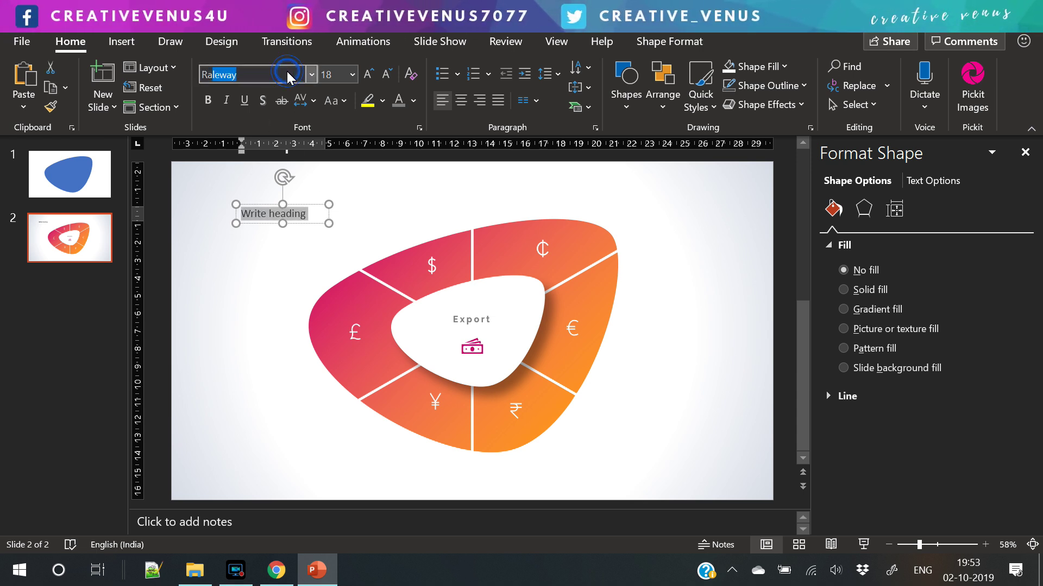
text(Raleway)
key(Return)
click(386, 75)
click(386, 74)
click(386, 75)
click(331, 101)
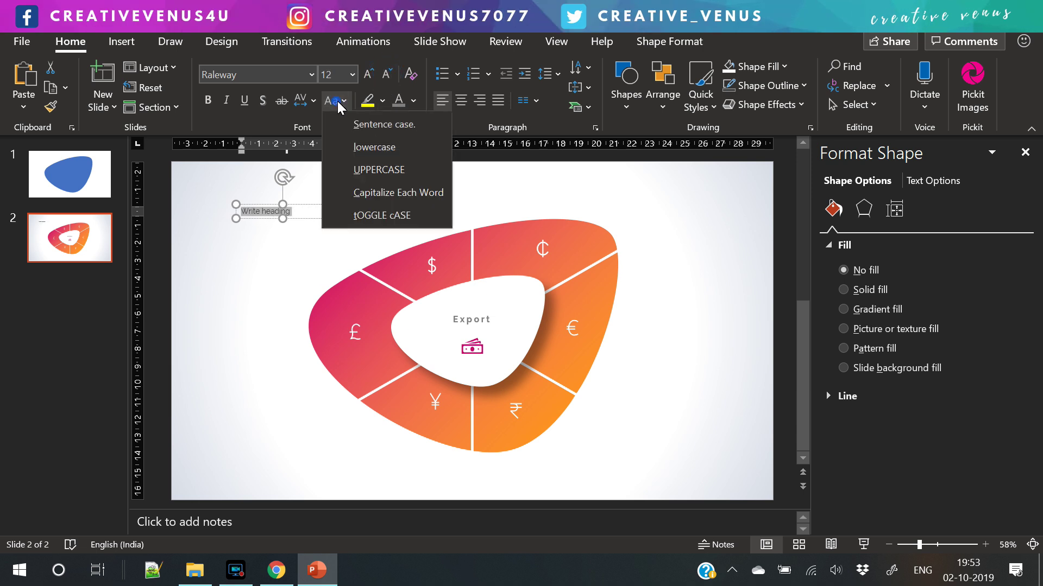
click(374, 193)
key(ctrl+b)
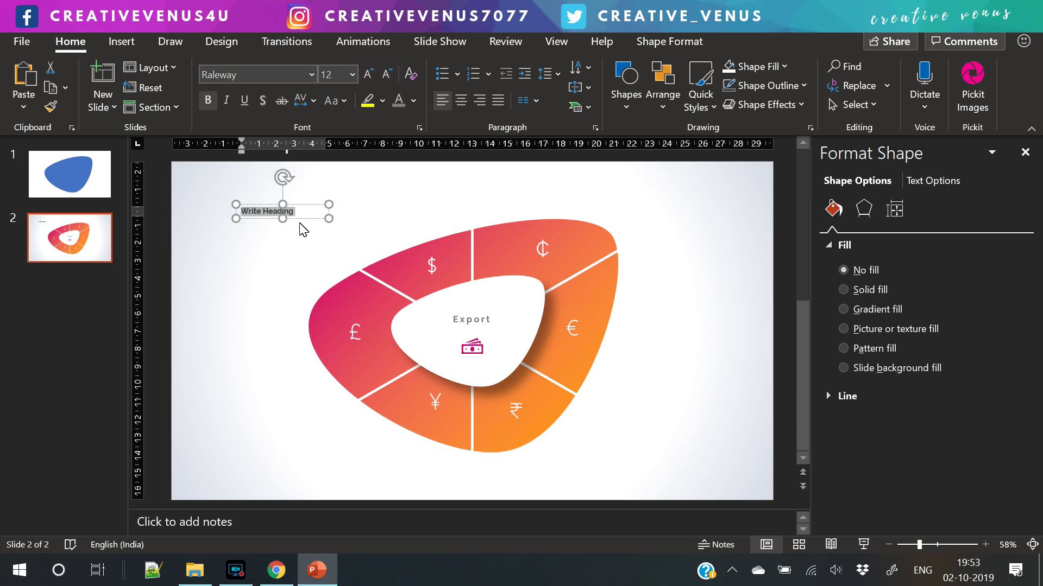
Add a second line below the heading and replace it with the 'Llorem()' placeholder command
key(ctrl+c)
click(296, 218)
key(Return)
key(ctrl+v)
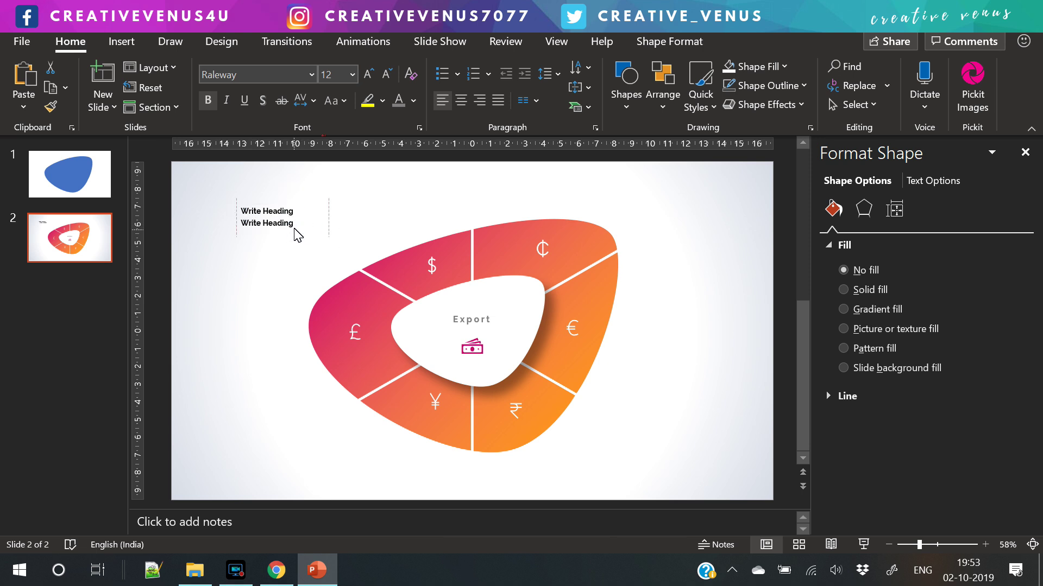
triple_click(266, 223)
text(Llorem)
text(())
Generate the lorem ipsum paragraph, unbold it, set it to 8 pt and delete the surplus text
key(Return)
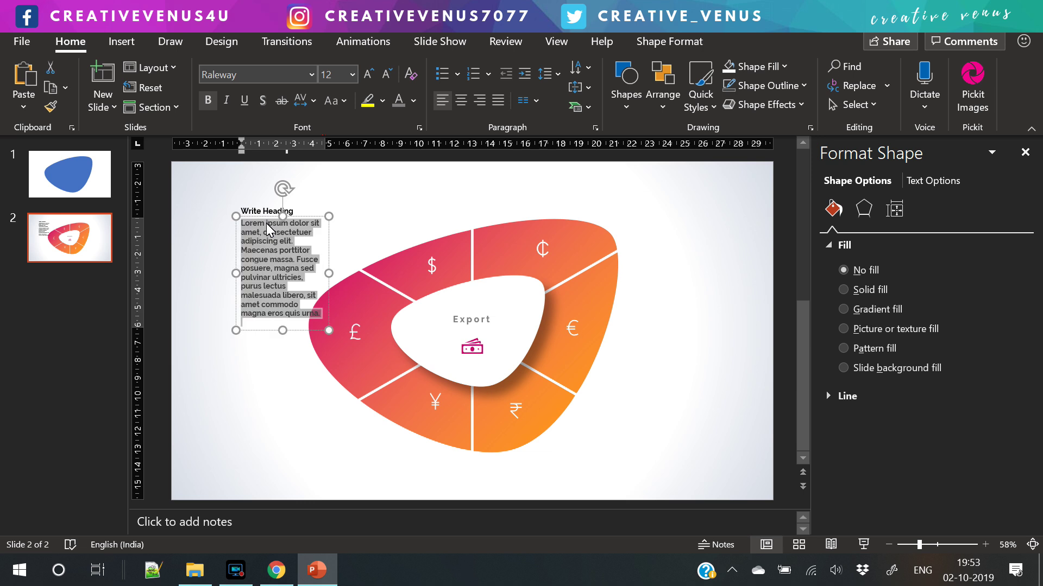
key(ctrl+b)
click(387, 76)
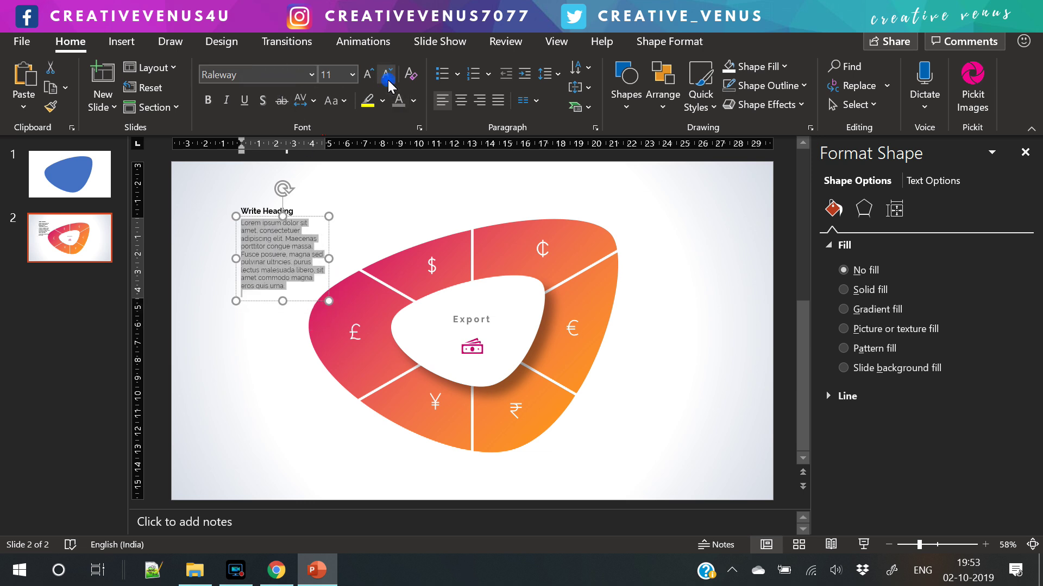
click(387, 76)
click(387, 76)
click(388, 78)
click(296, 246)
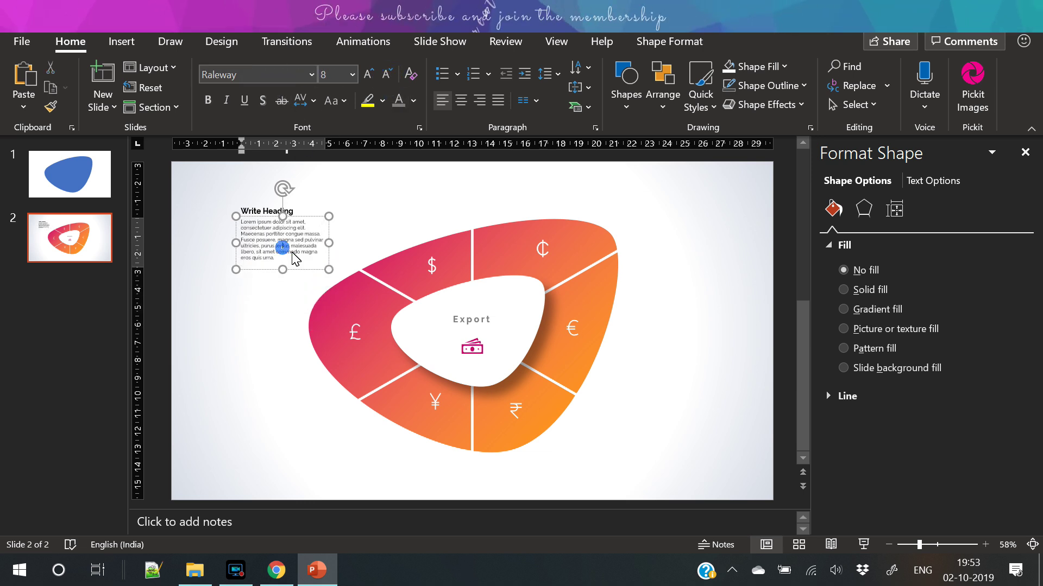
drag(260, 246, 284, 268)
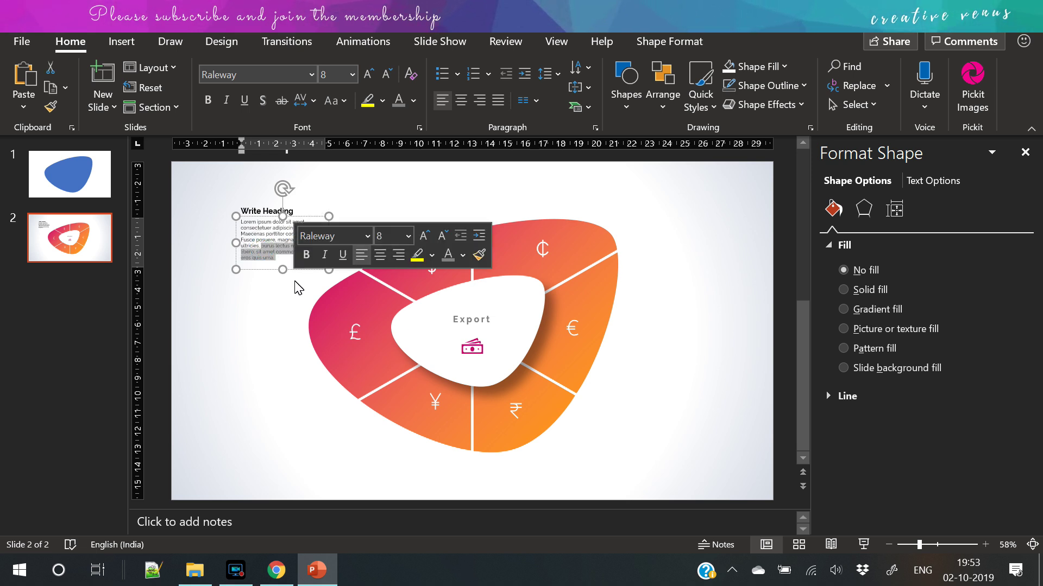
key(BackSpace)
Justify the paragraph in a four-line-wide box, shrink the heading to 10.5, and select both boxes
click(278, 240)
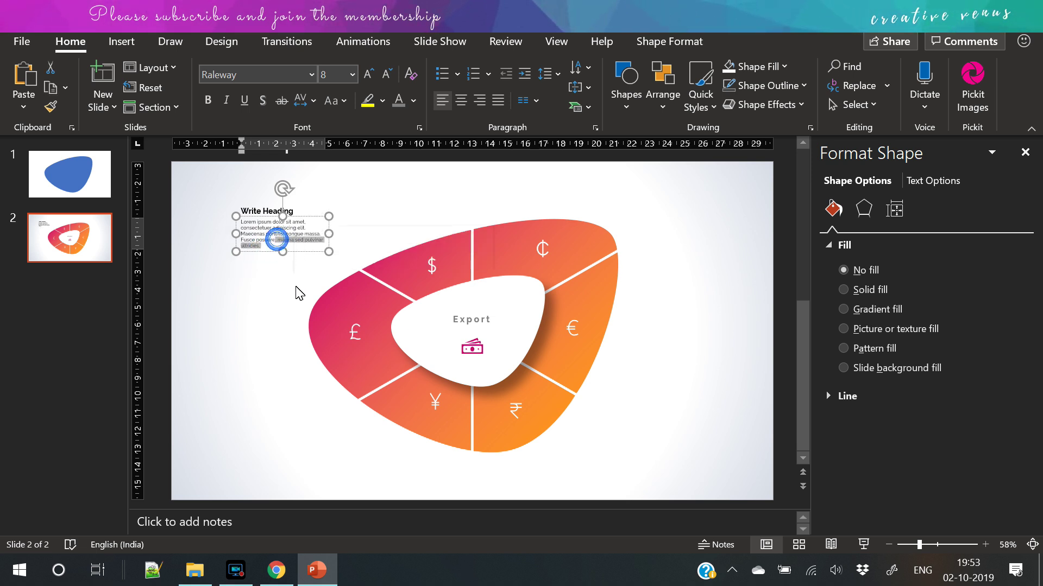
drag(329, 233, 353, 236)
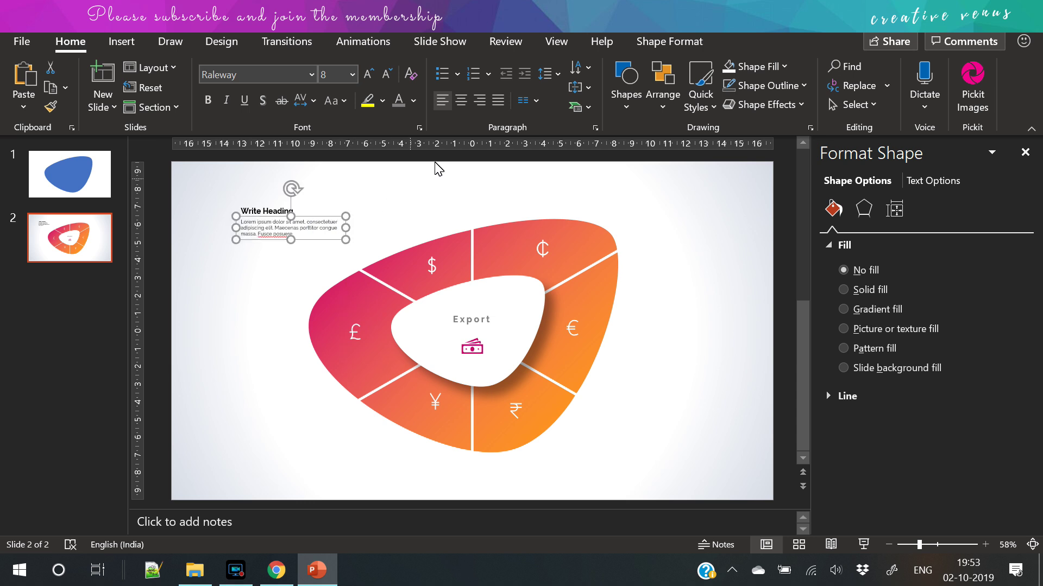
click(497, 107)
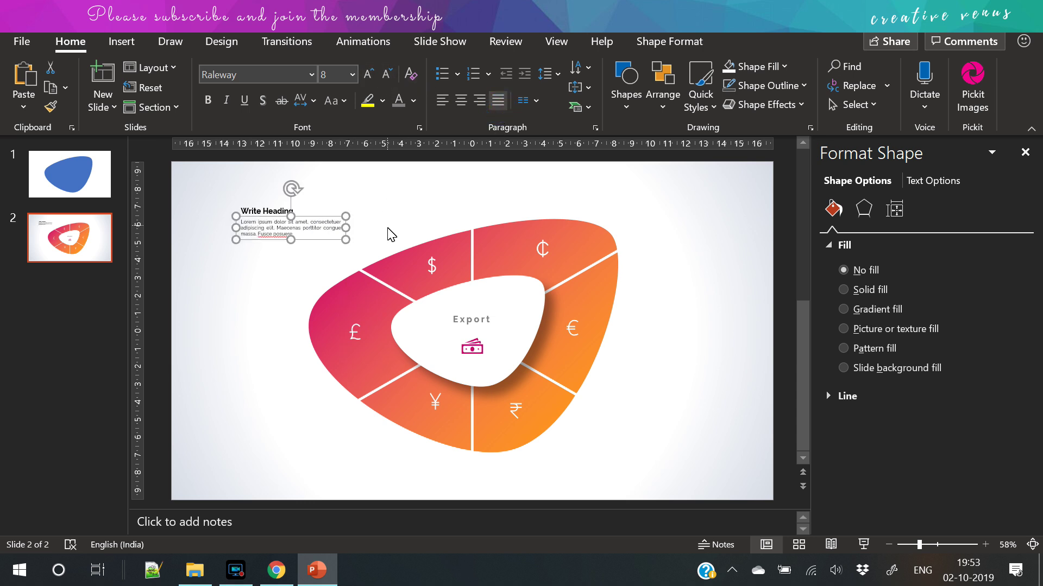
drag(346, 229, 315, 230)
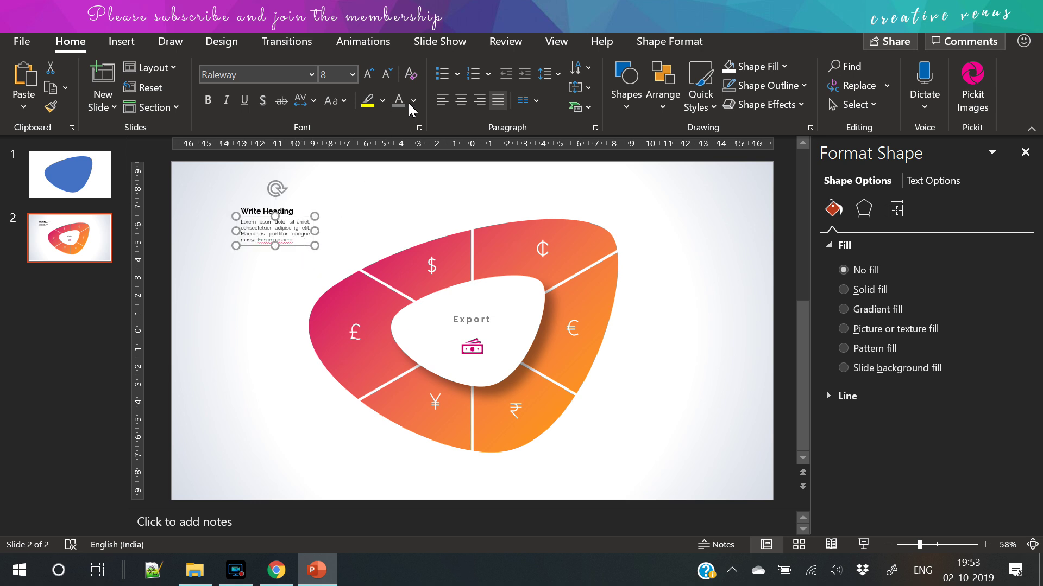
click(292, 208)
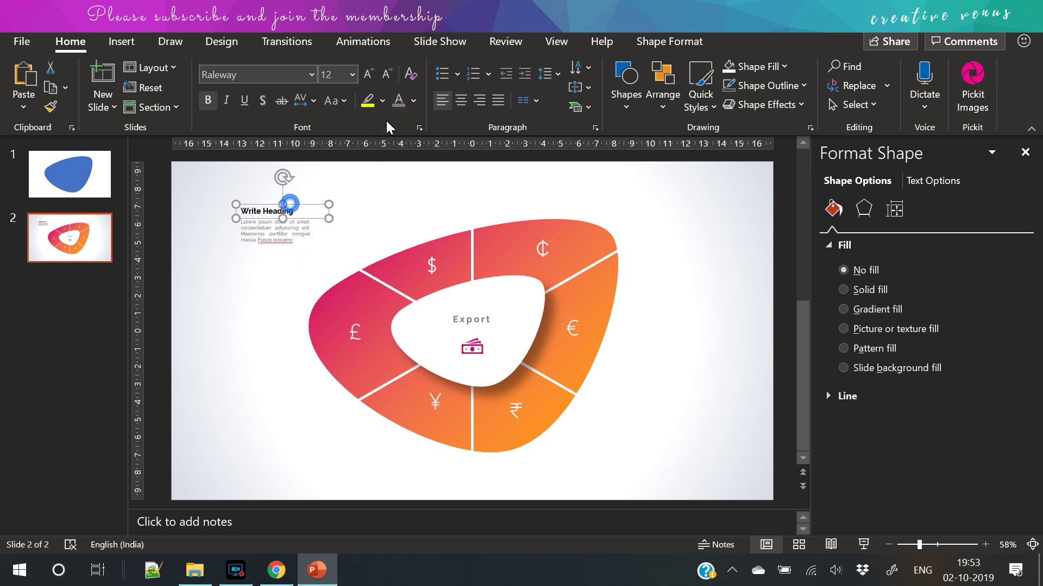
click(386, 76)
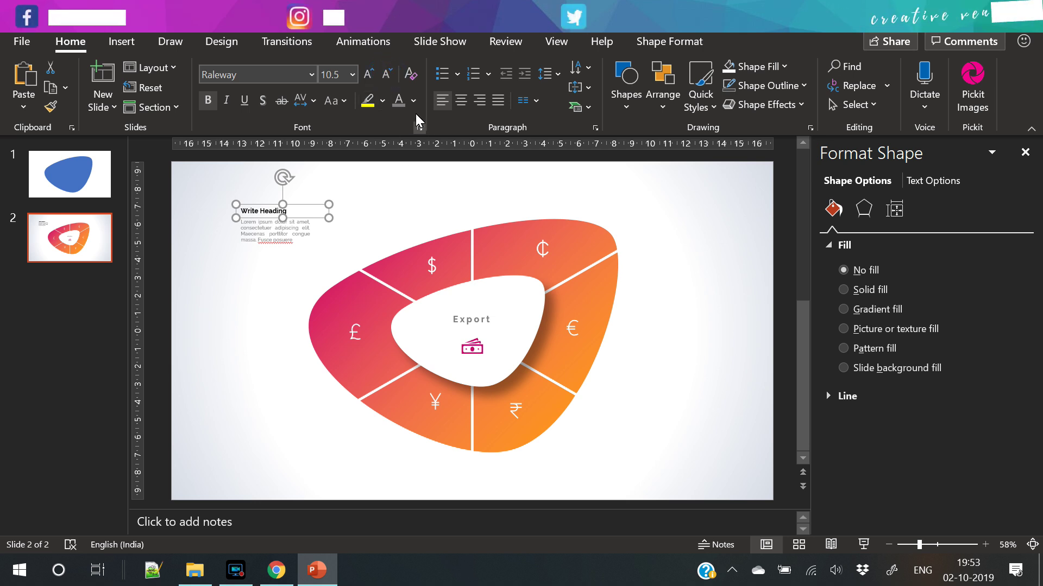
click(244, 291)
drag(244, 291, 365, 187)
click(669, 41)
Move the caption block above the ring's top segment and place a copy beside its left side
click(869, 67)
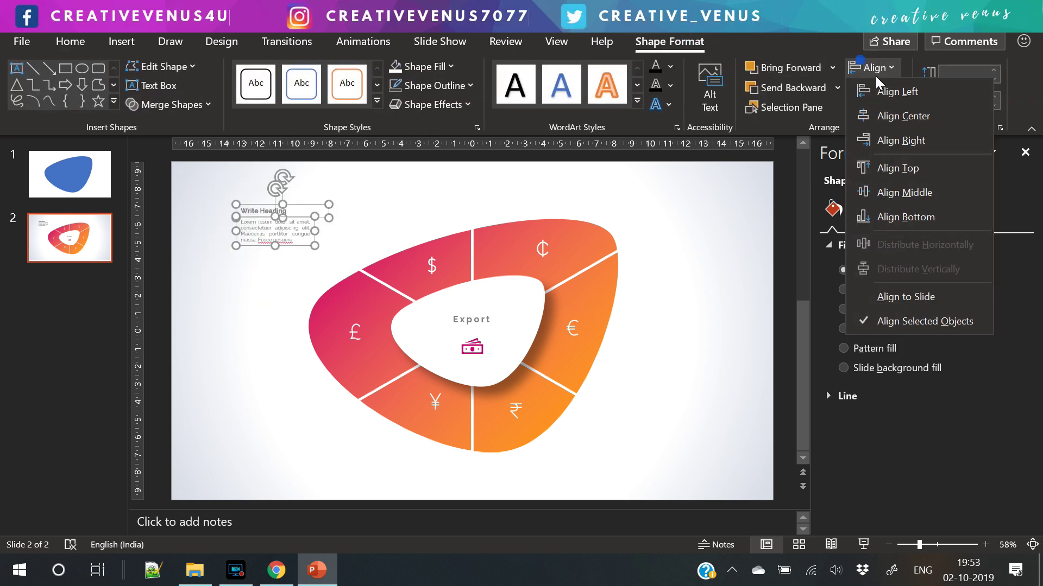
key(Escape)
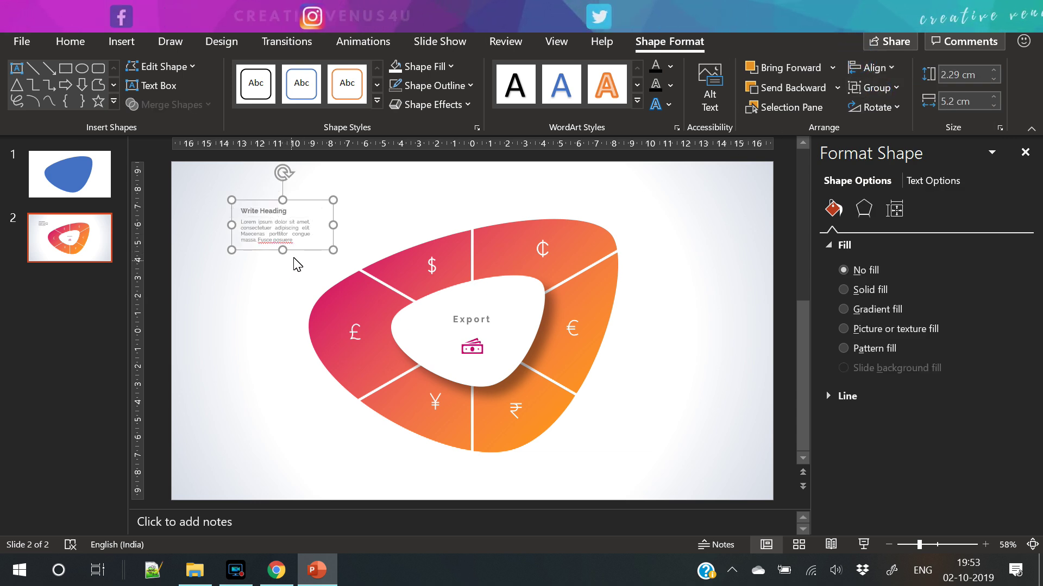
drag(292, 252, 377, 252)
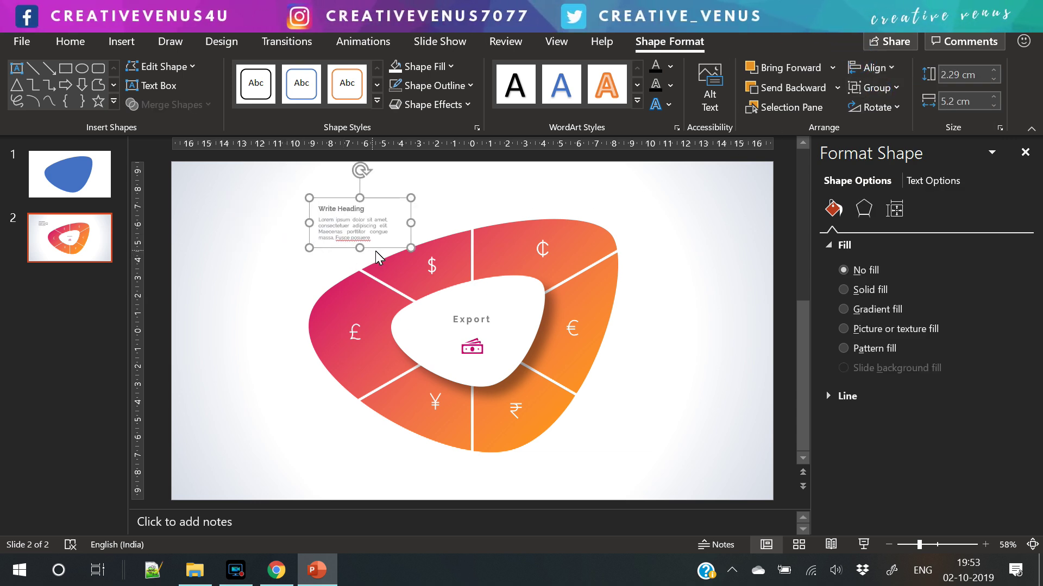
key(ctrl+c)
key(ctrl+v)
drag(386, 256, 387, 479)
Paste more caption copies below, right of, and at the top right of the ring
key(ctrl+c)
key(ctrl+v)
drag(272, 337, 633, 479)
key(ctrl+c)
key(ctrl+v)
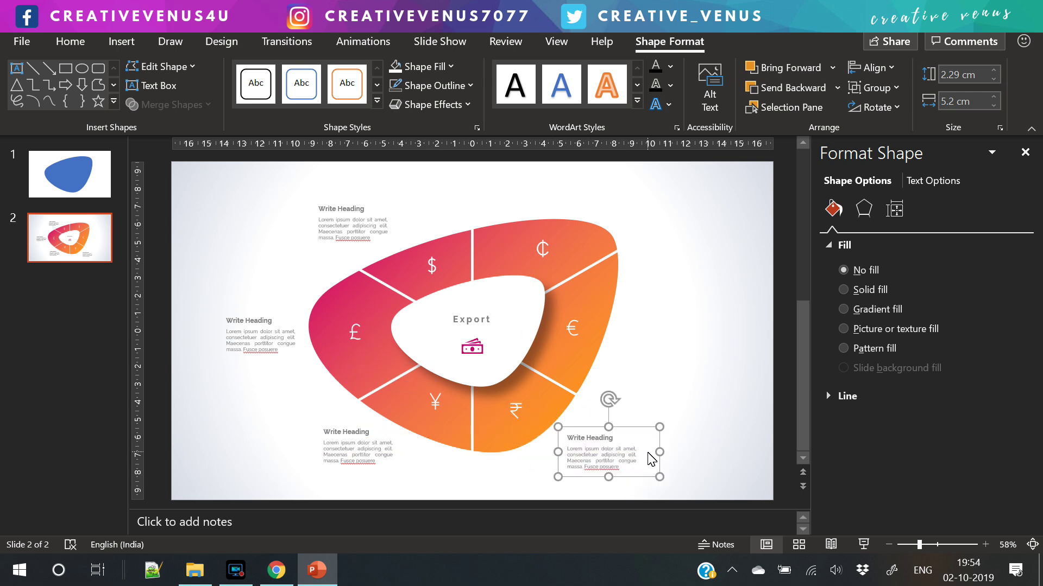
key(ctrl+v)
drag(646, 436, 708, 312)
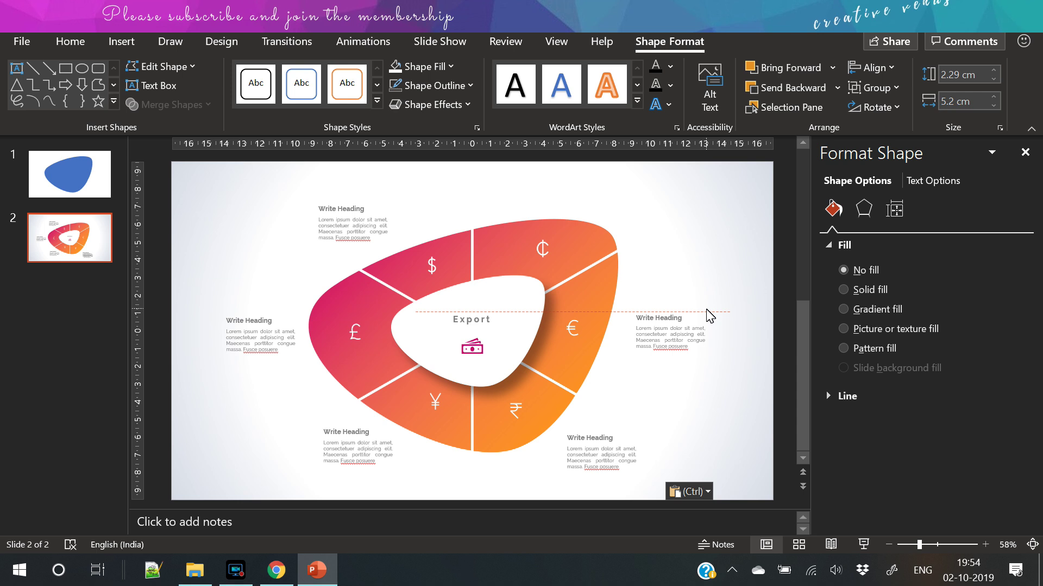
key(ctrl+v)
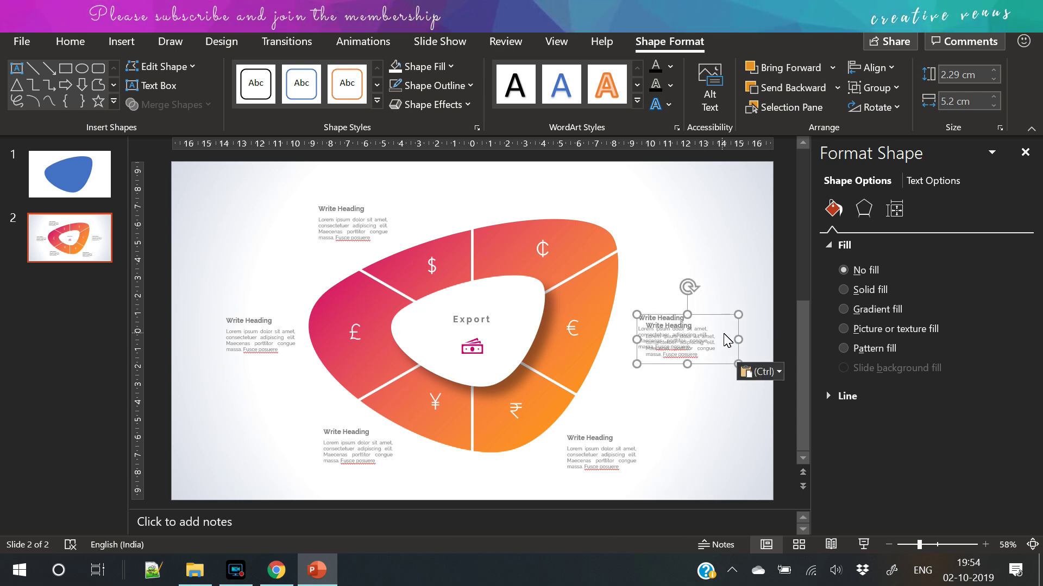
drag(715, 341, 688, 196)
click(698, 298)
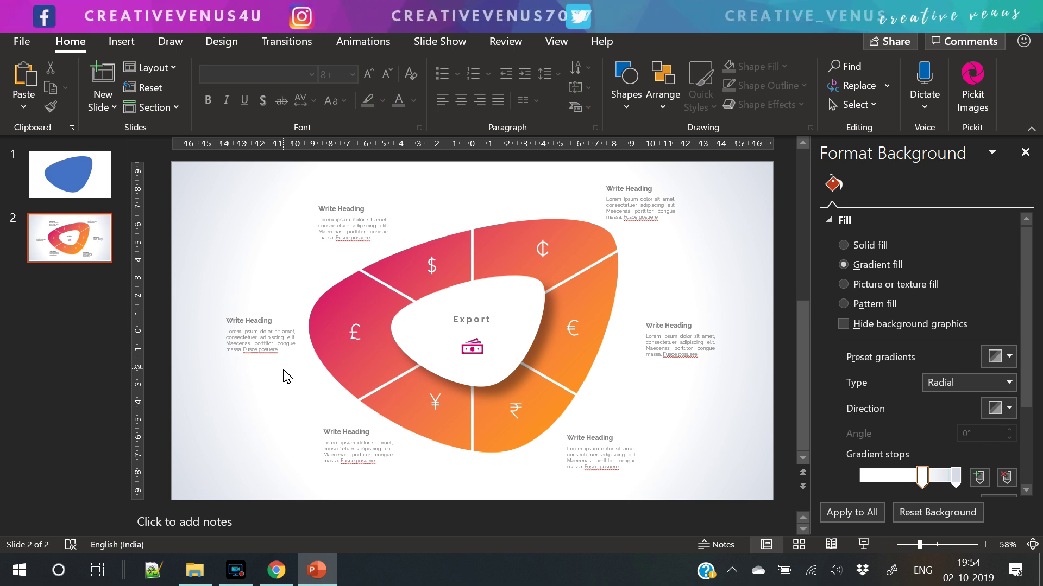
Delete the blue first slide and duplicate the infographic slide
click(68, 180)
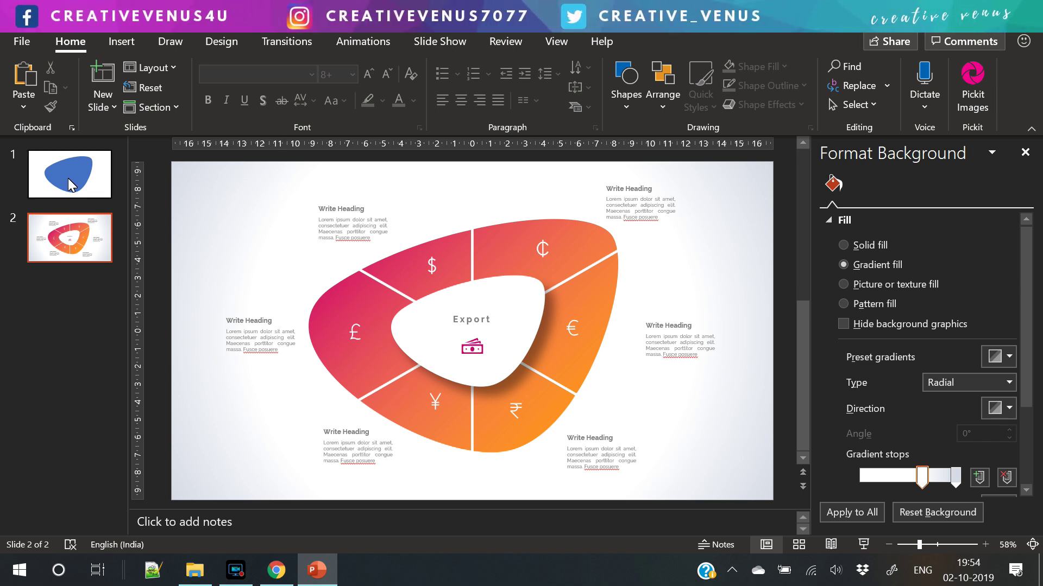
key(Delete)
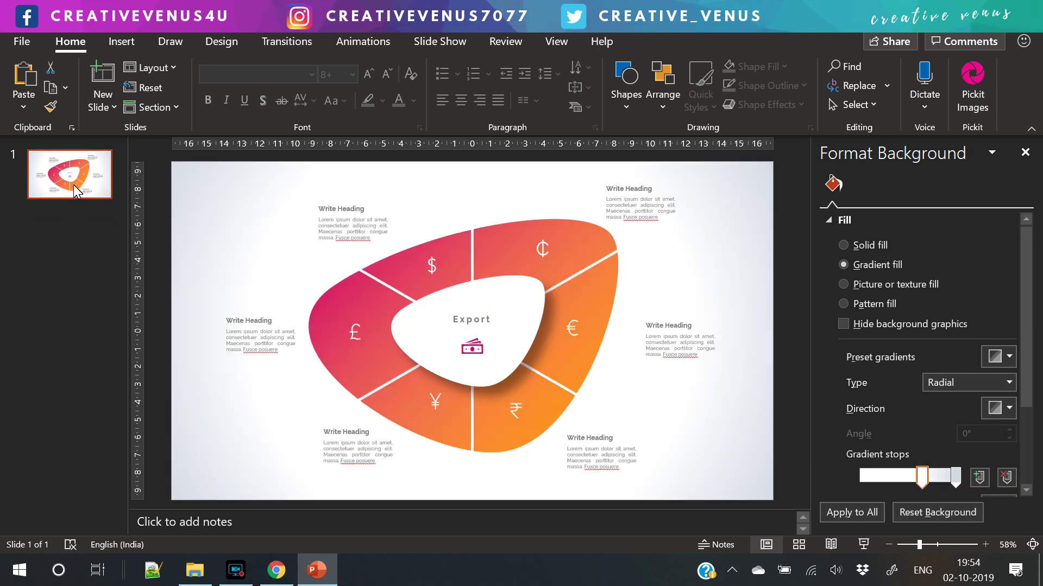
right_click(73, 180)
click(125, 325)
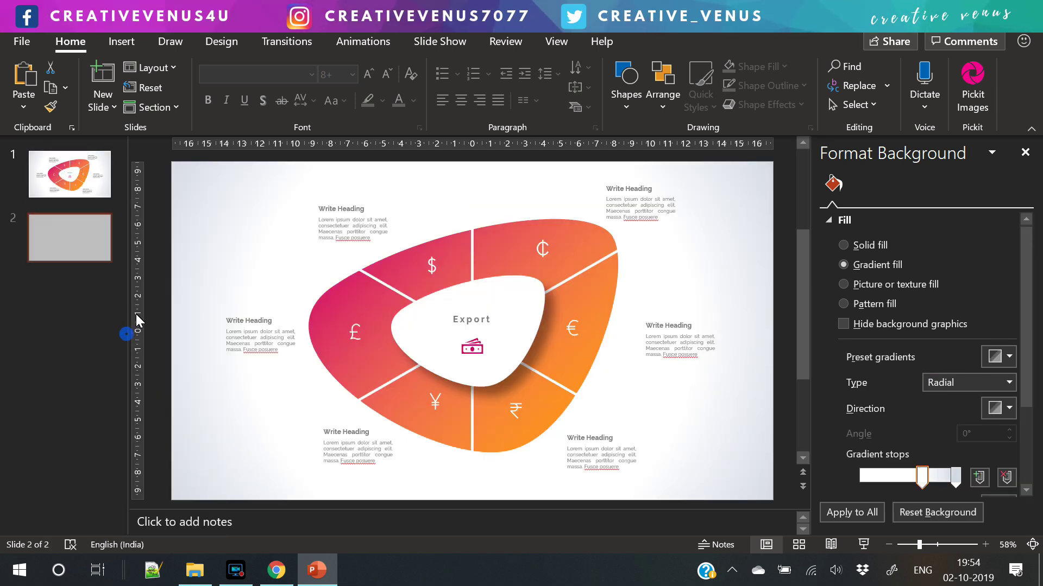
Set the copied ring's first gradient stop to a dark blue
click(363, 298)
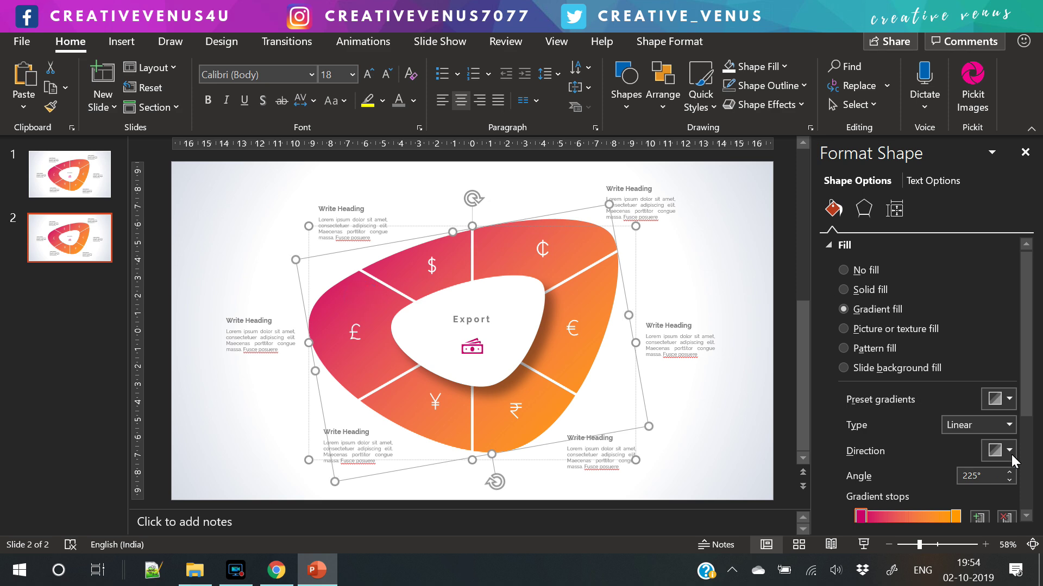
scroll(1026, 435, down, 3)
click(999, 435)
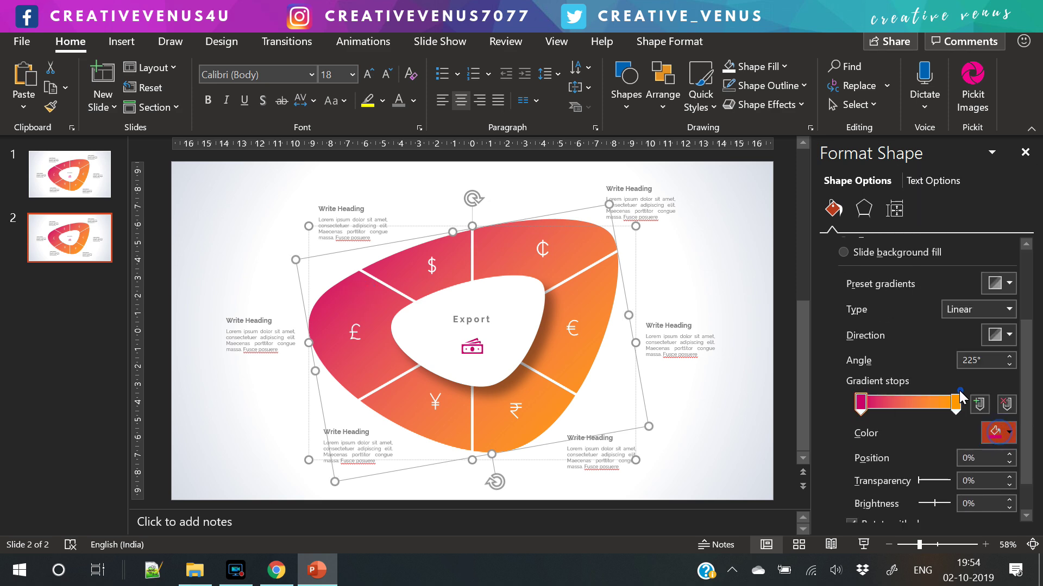
click(956, 392)
click(496, 193)
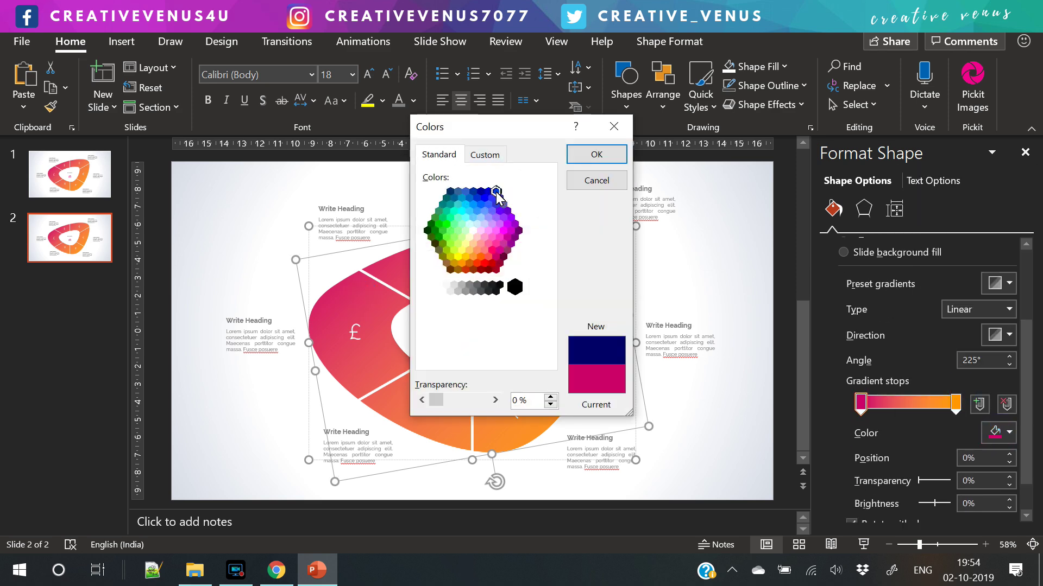
click(499, 198)
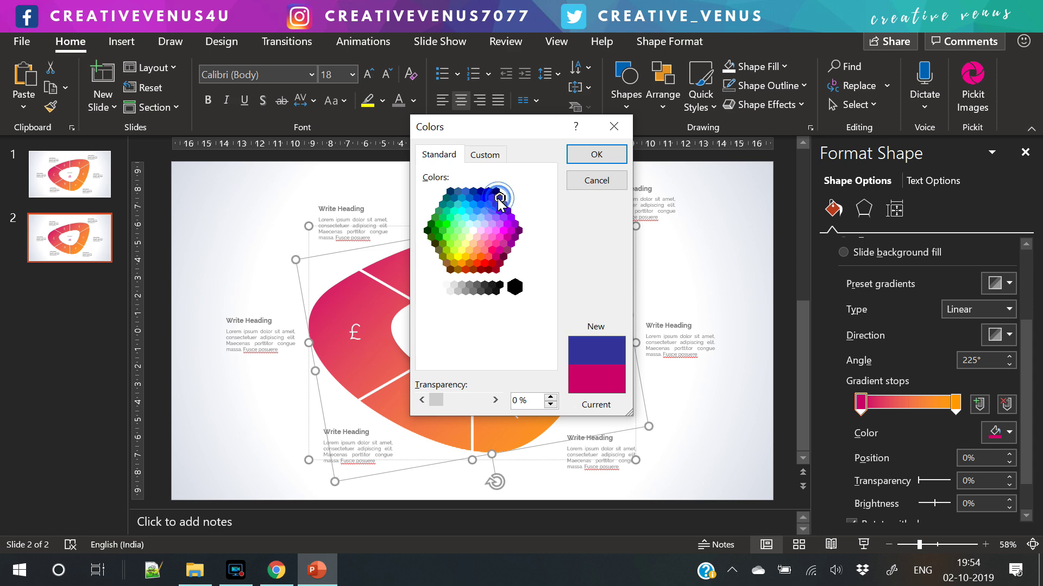
click(597, 154)
Set the ring's last gradient stop to light cyan
click(957, 413)
click(1009, 433)
click(941, 392)
click(466, 204)
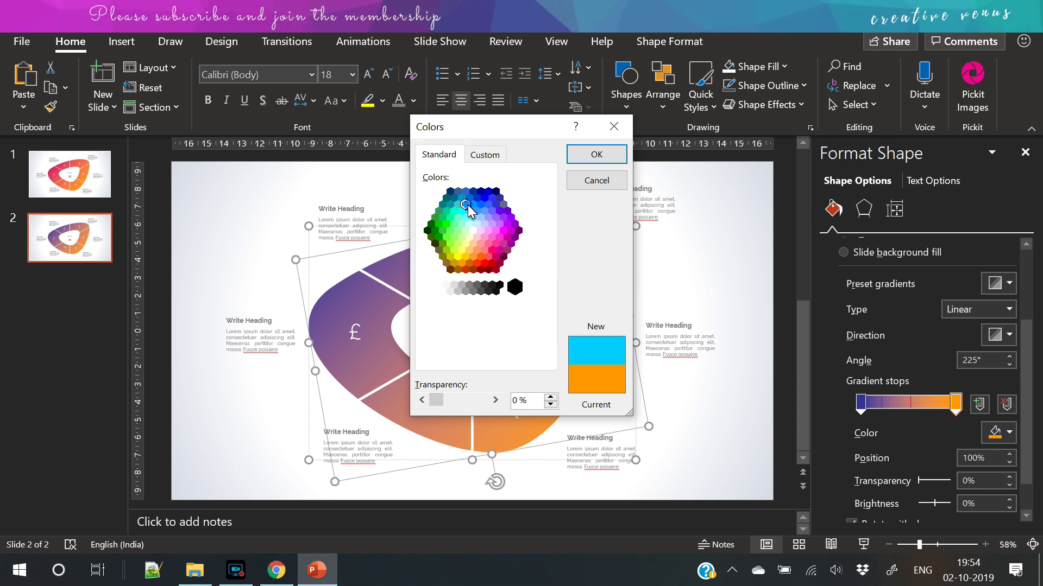
click(585, 158)
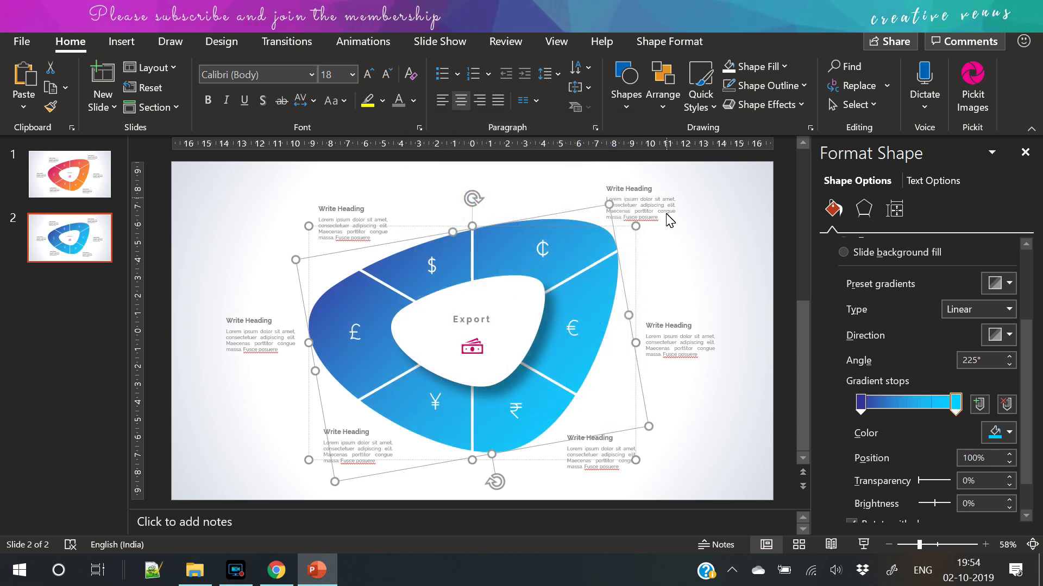
right_click(65, 249)
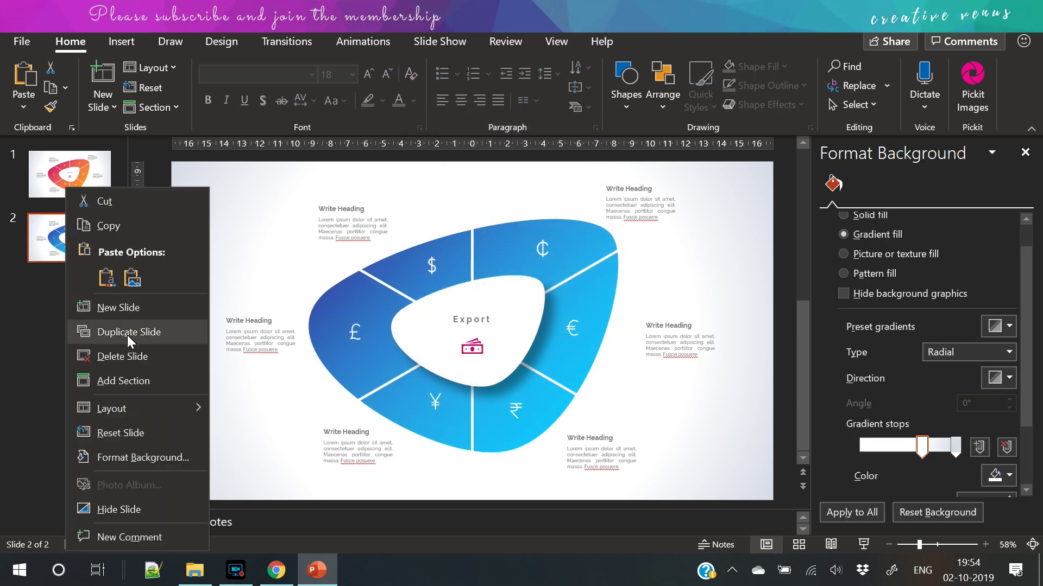
Duplicate slide 2 as slide 3 and set the ring's first gradient stop to dark green
click(109, 332)
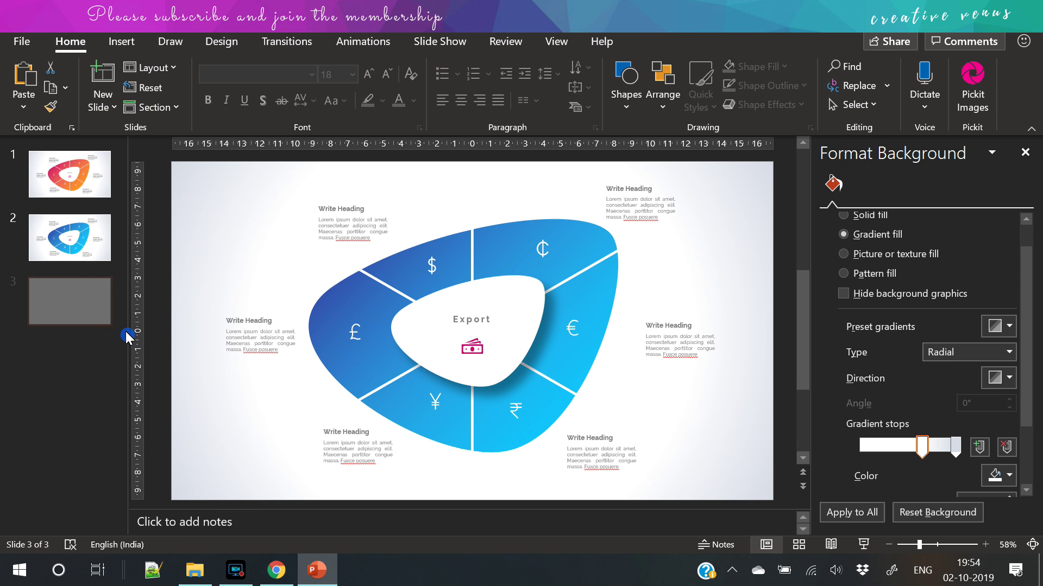
click(467, 246)
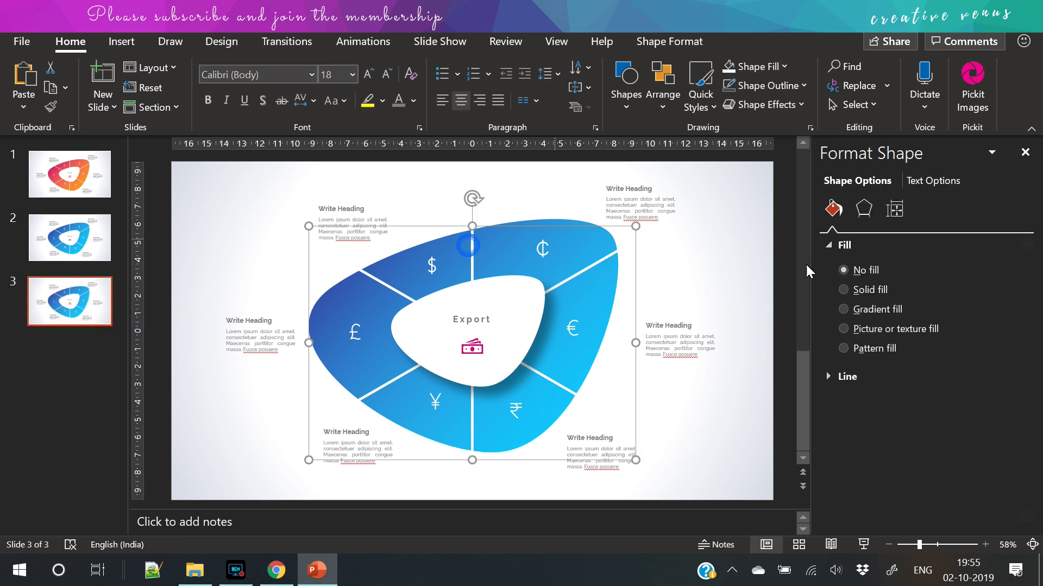
click(387, 290)
drag(1024, 361, 1026, 439)
click(1004, 408)
click(933, 372)
click(429, 228)
click(593, 155)
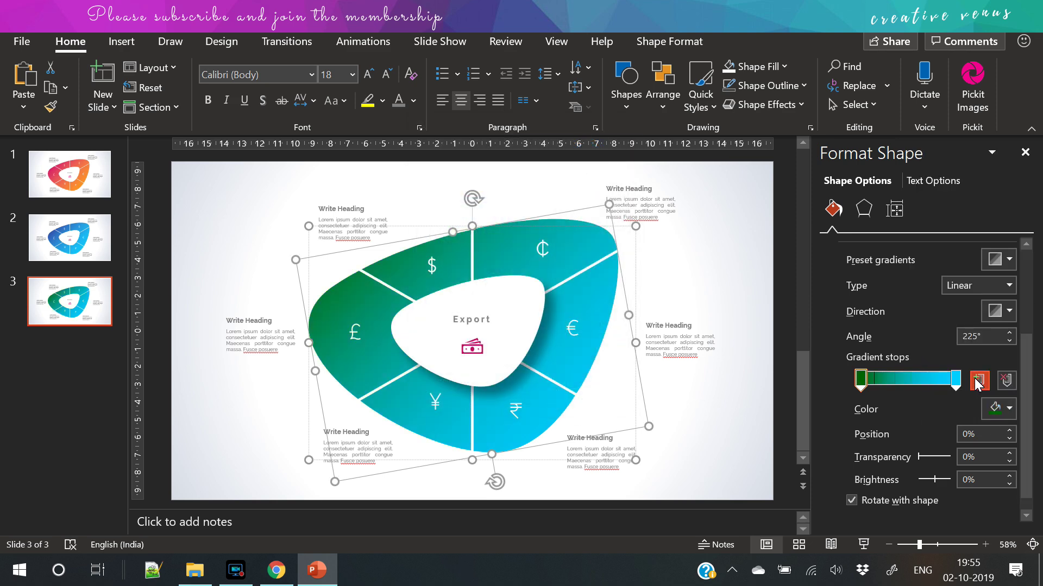
Set the ring's last gradient stop to lime green
click(955, 379)
click(1006, 409)
click(939, 373)
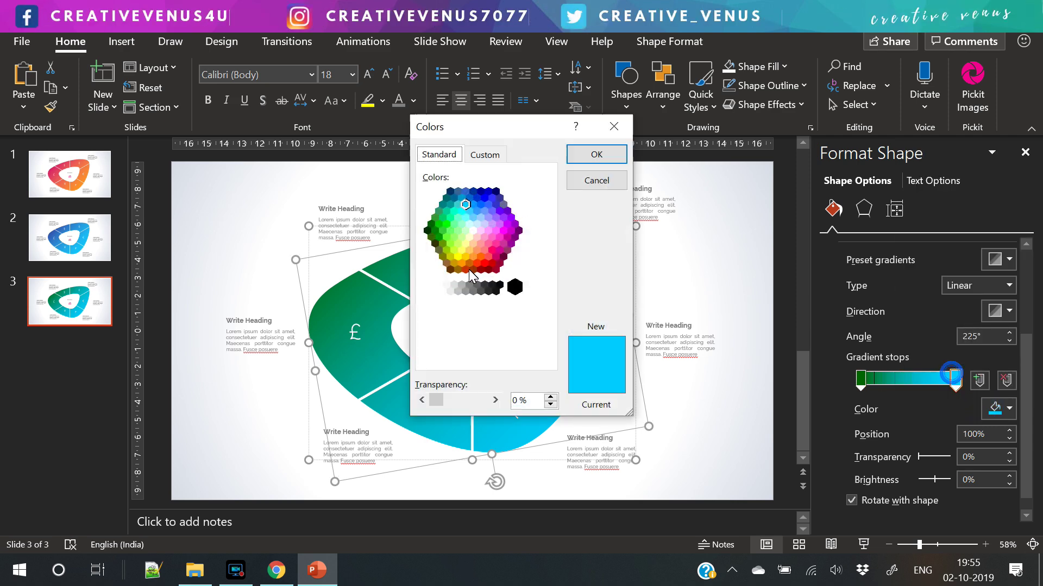
click(446, 246)
click(595, 158)
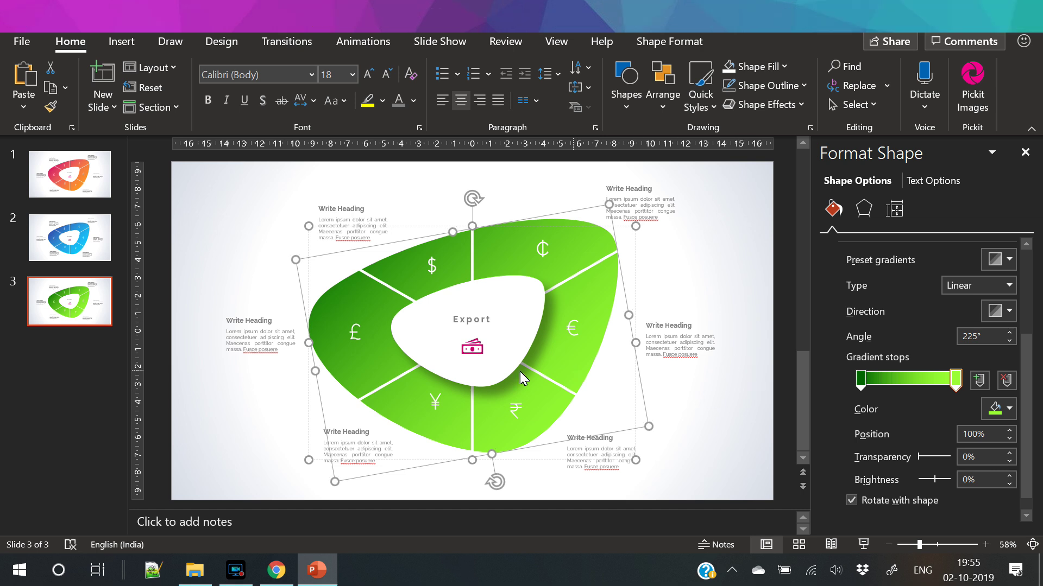
click(66, 305)
right_click(90, 304)
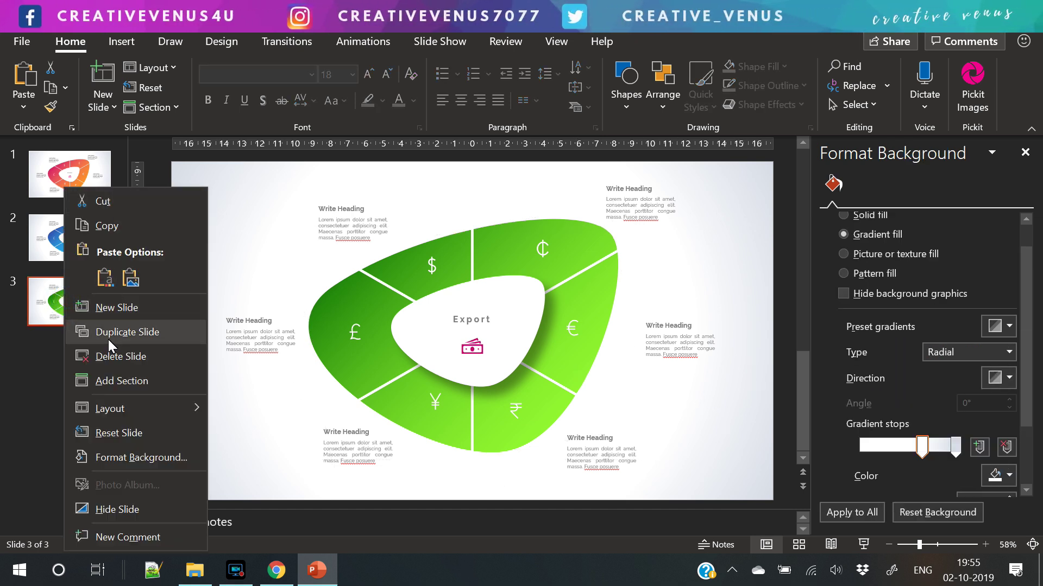
Duplicate slide 3 as a new slide 4
click(130, 332)
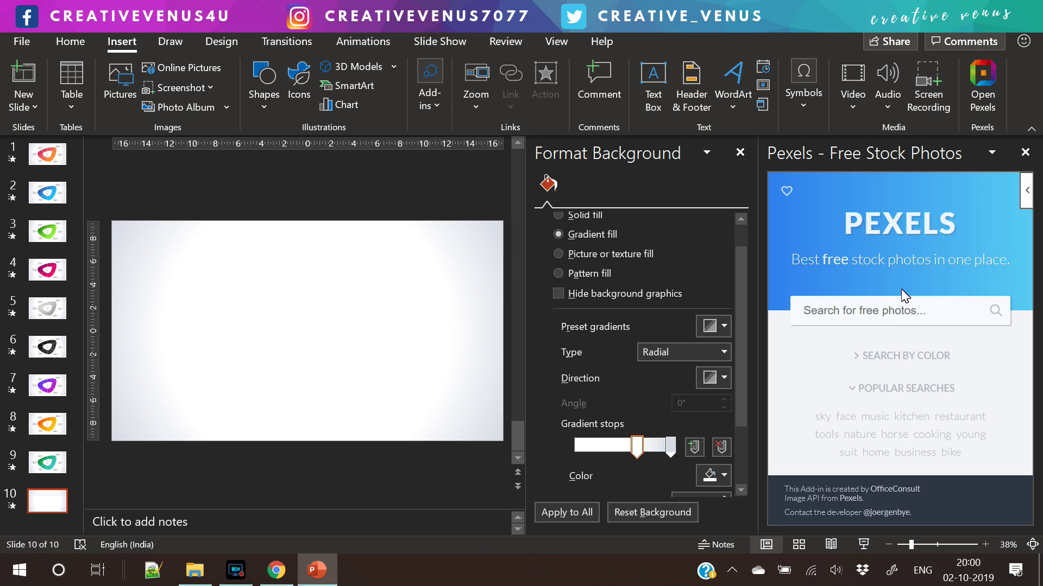
Search Pexels for 'business' and insert the laptop-on-desk photo into slide 10
click(858, 311)
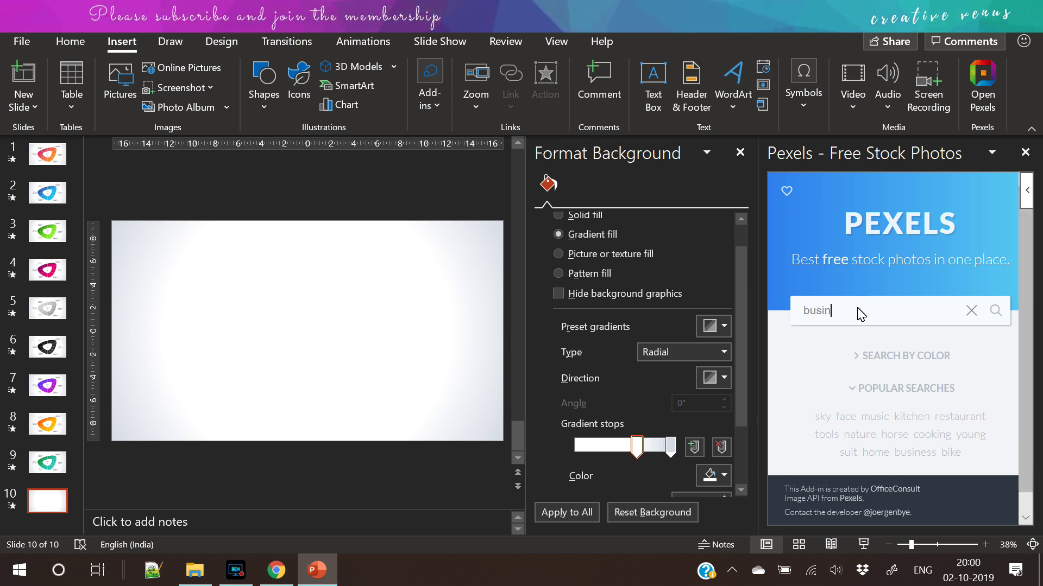
key(Return)
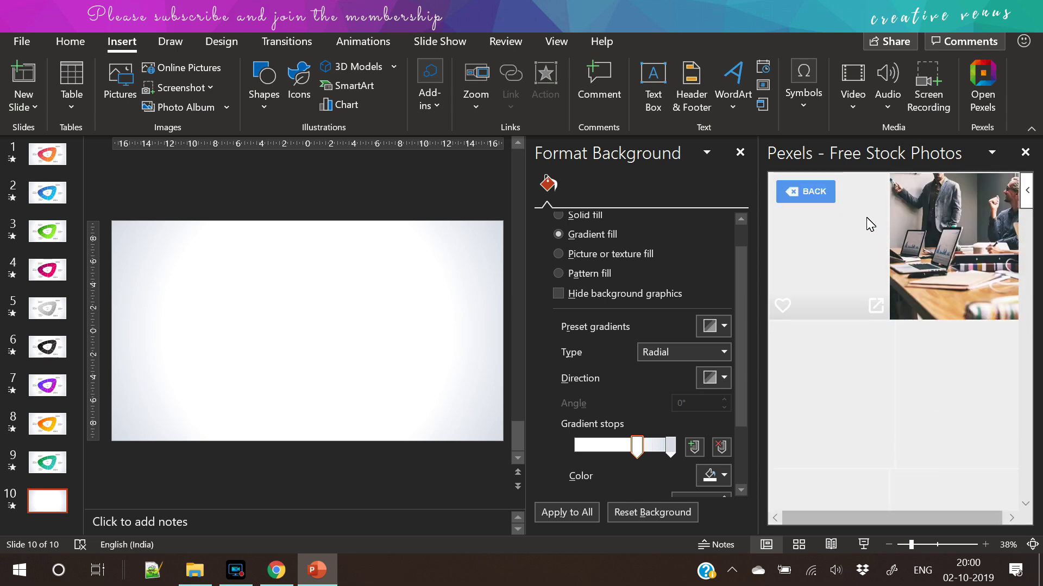
scroll(929, 418, down, 3)
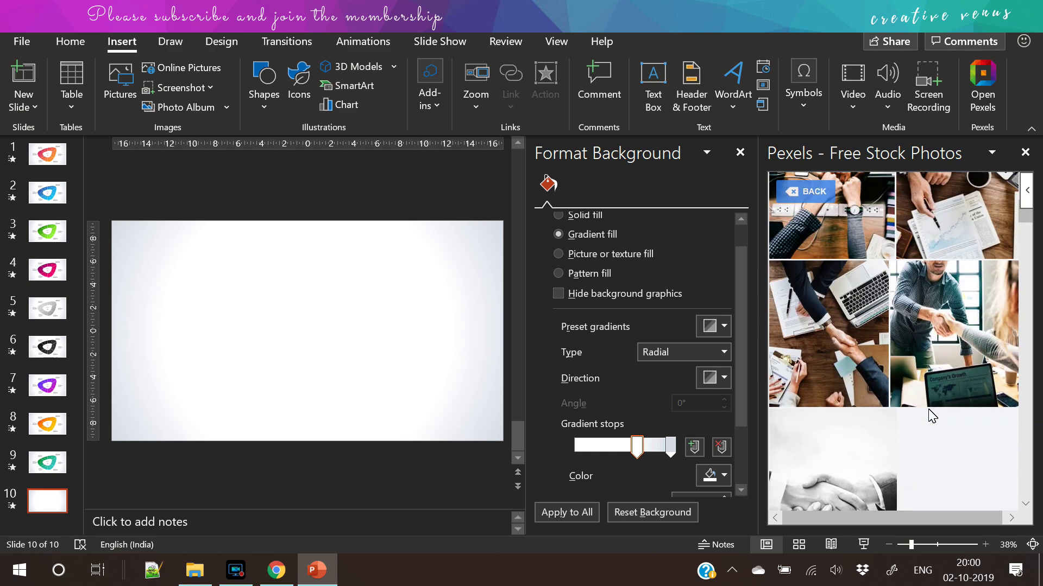
scroll(939, 410, down, 5)
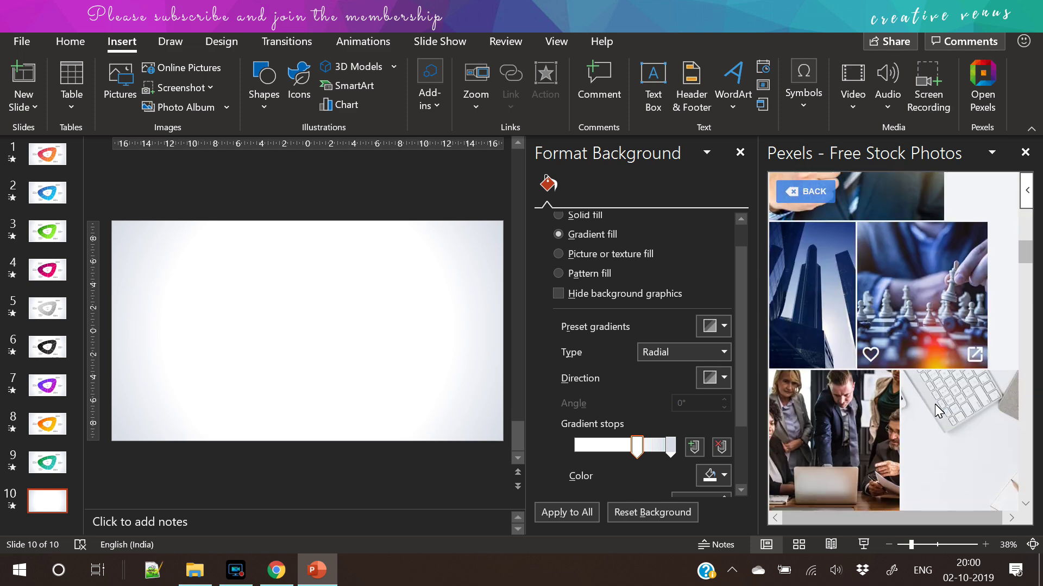
scroll(942, 411, down, 5)
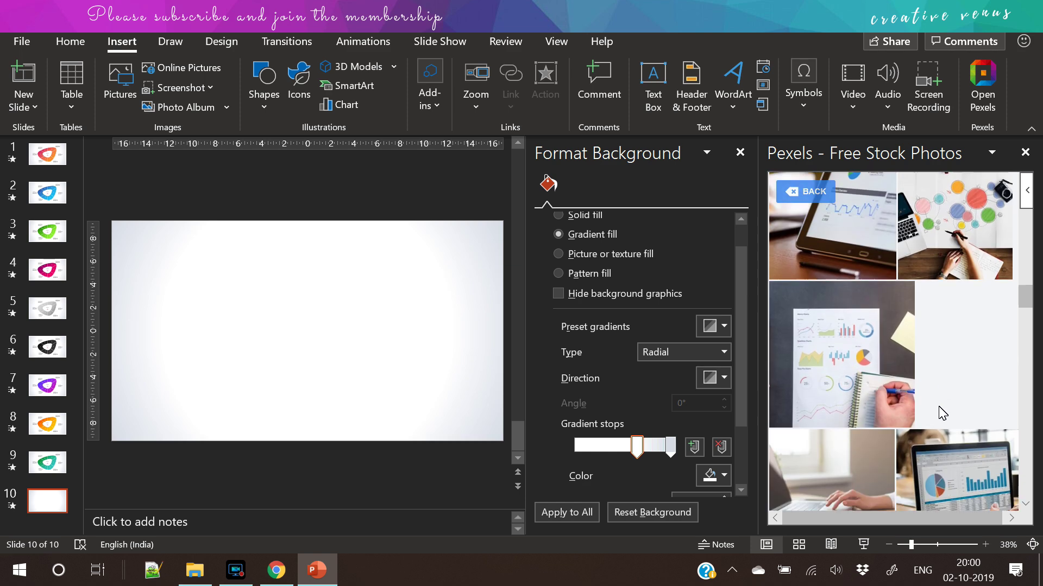
scroll(940, 407, down, 3)
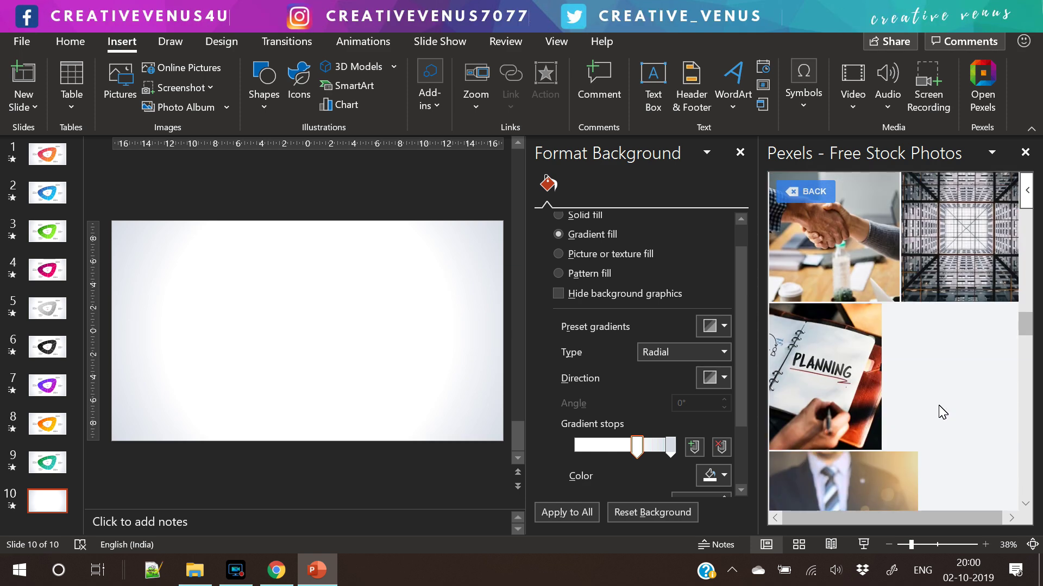
scroll(942, 412, down, 5)
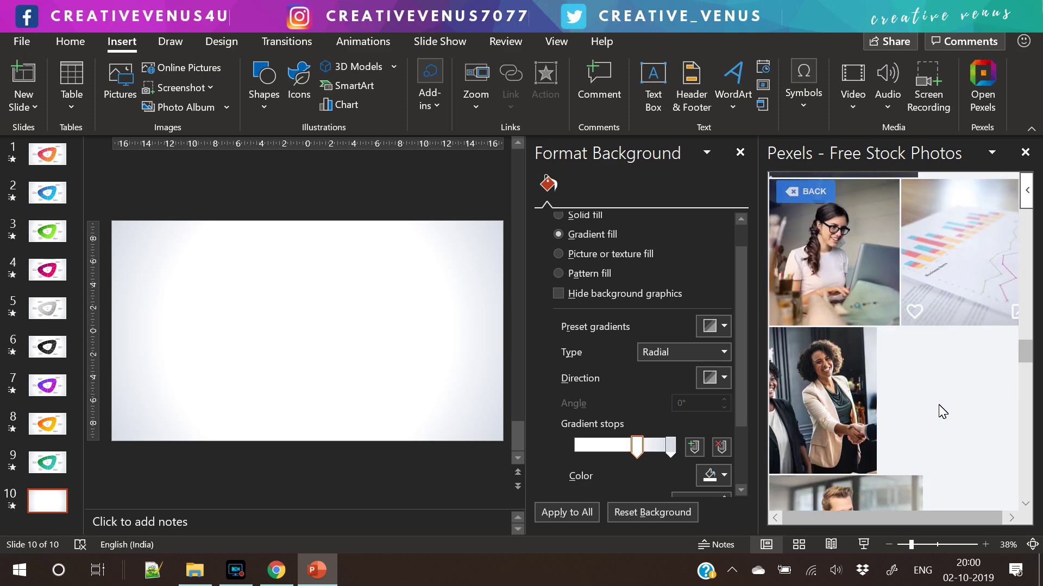
scroll(942, 412, down, 5)
scroll(940, 405, down, 5)
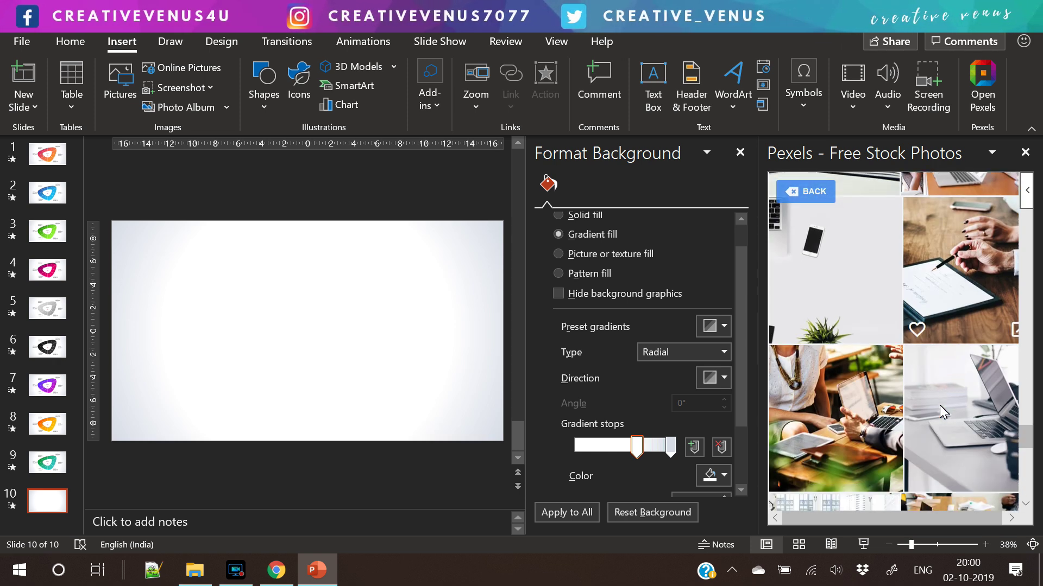
click(957, 393)
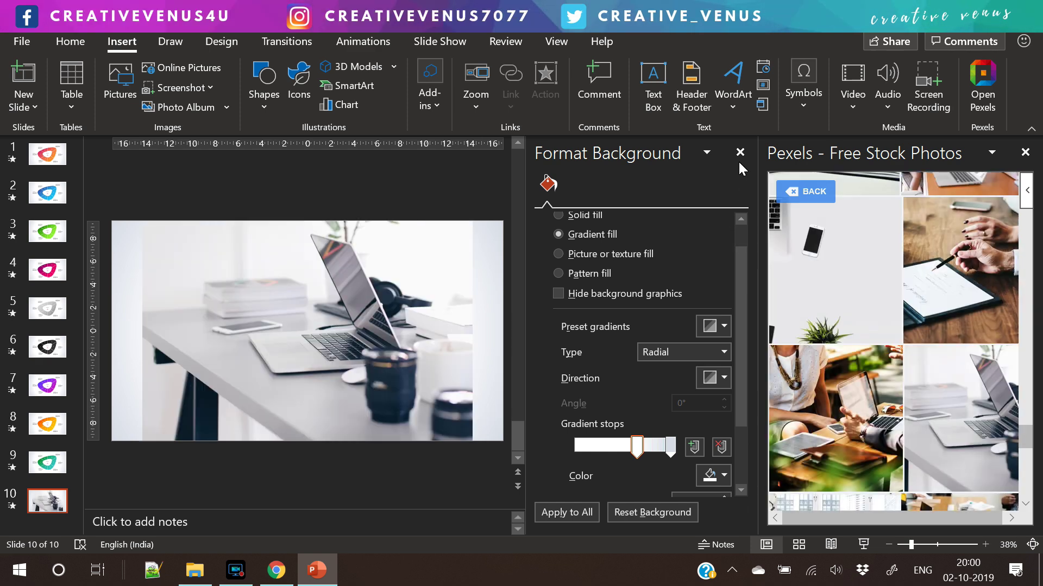
Close the side panels and stretch the laptop photo to fill slide 10
click(1025, 152)
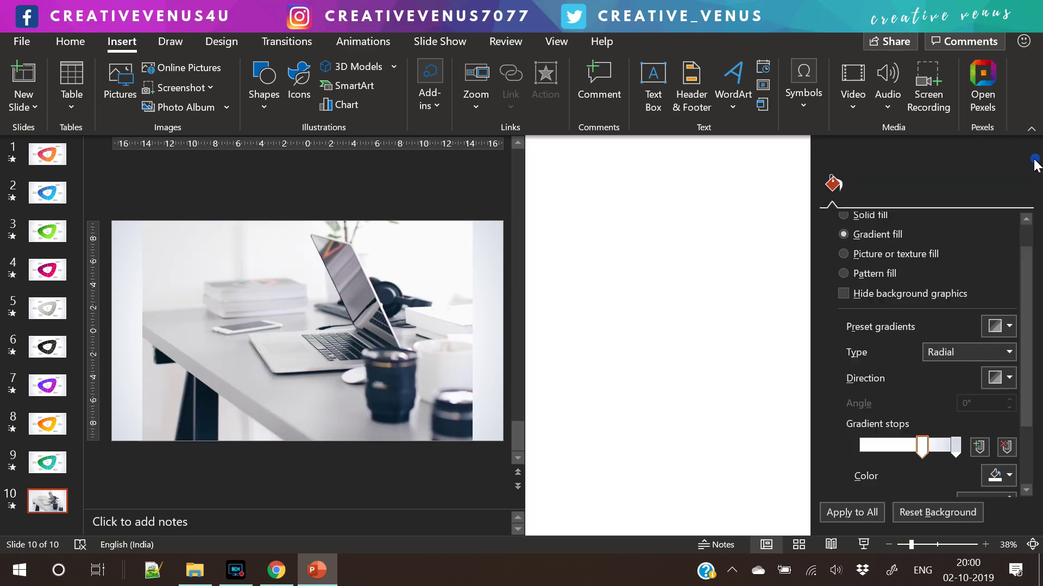
click(1032, 162)
click(593, 314)
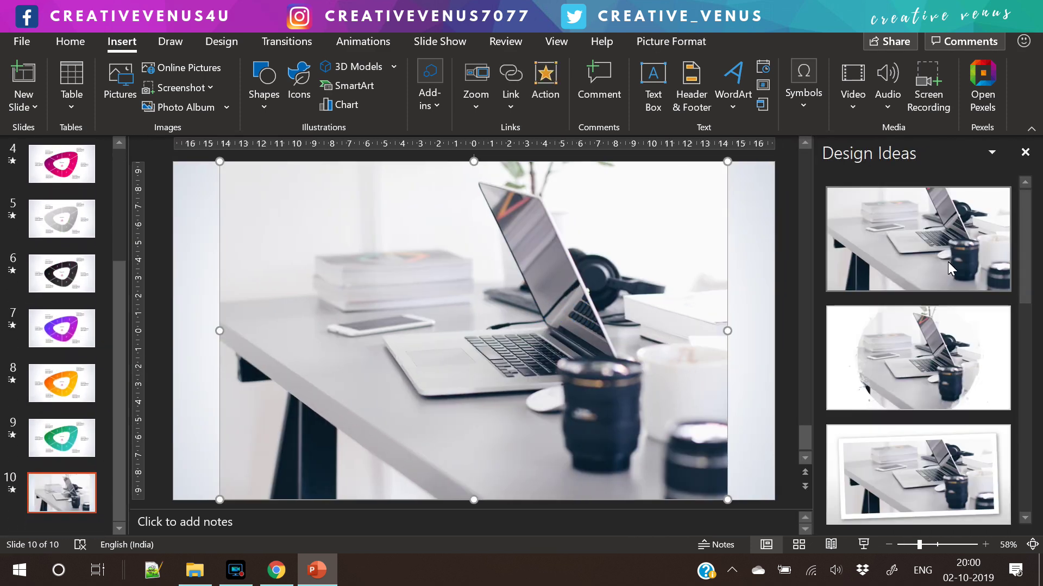
click(949, 265)
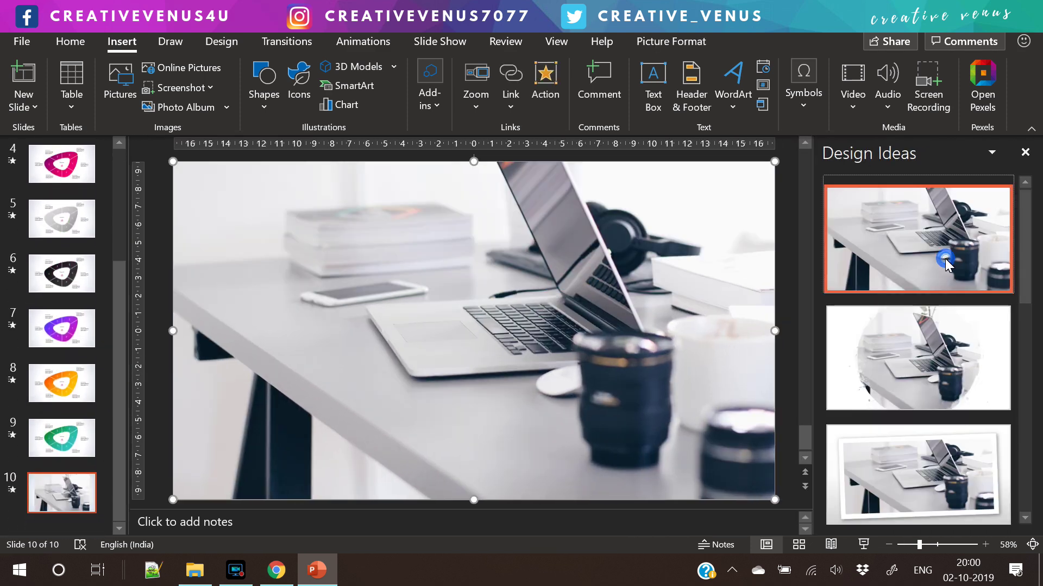
click(1025, 152)
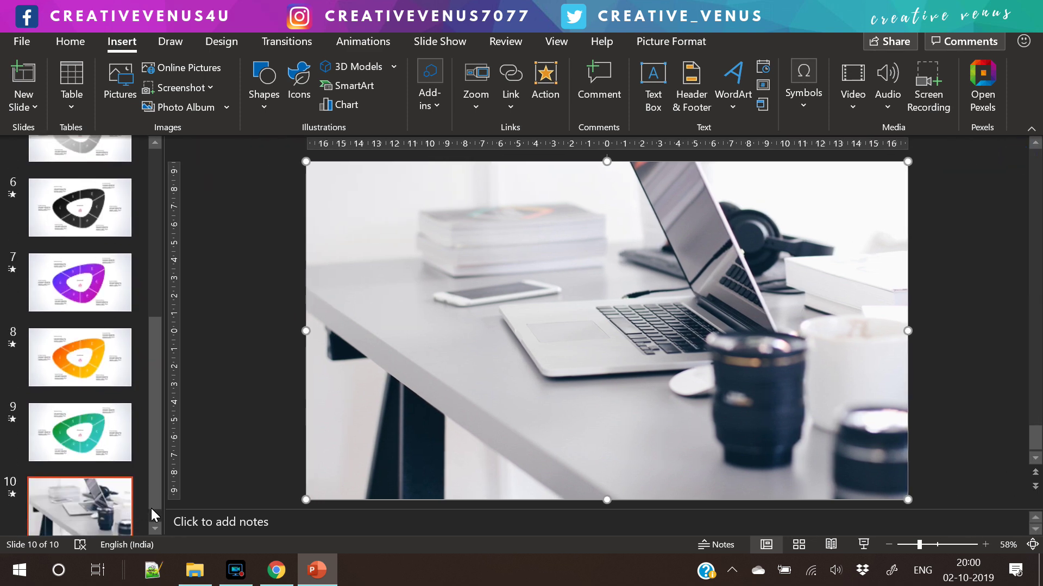
right_click(435, 358)
click(633, 358)
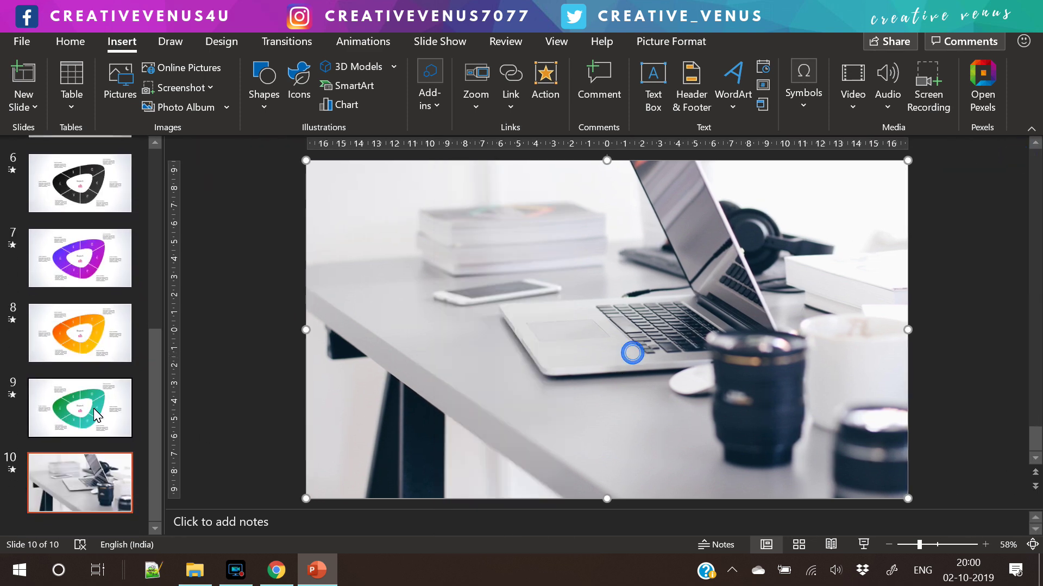
Check the green diagram on slide 9, then pick a shape from the Shapes gallery on slide 10
click(109, 429)
drag(294, 495, 945, 154)
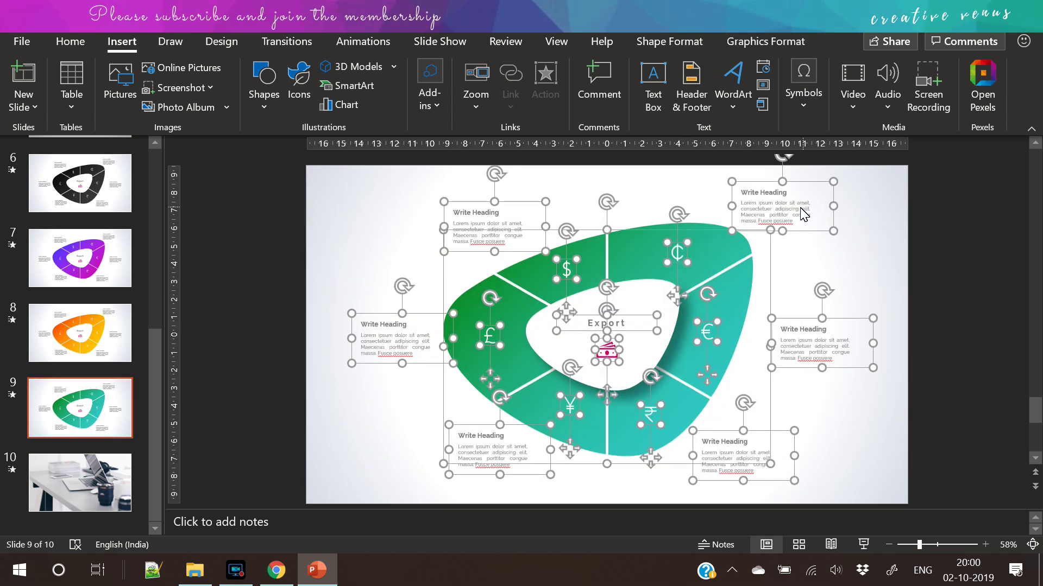
click(80, 483)
click(496, 357)
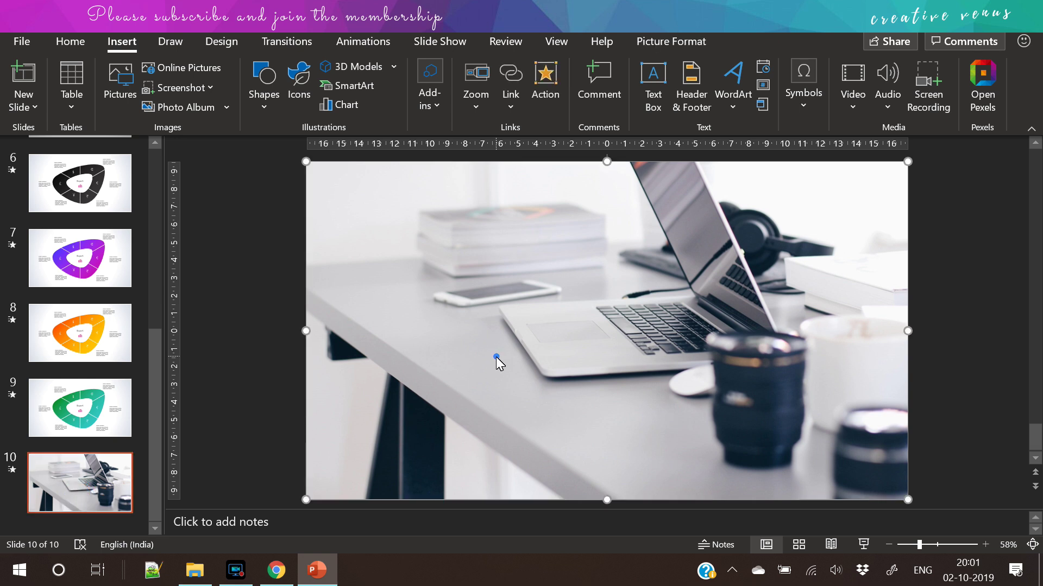
click(204, 233)
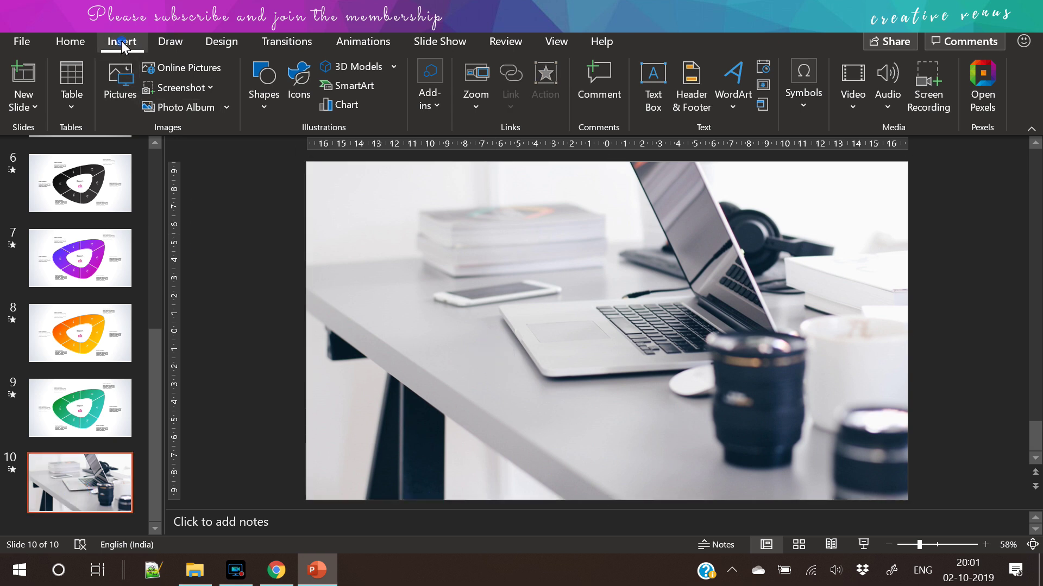
click(264, 108)
click(322, 153)
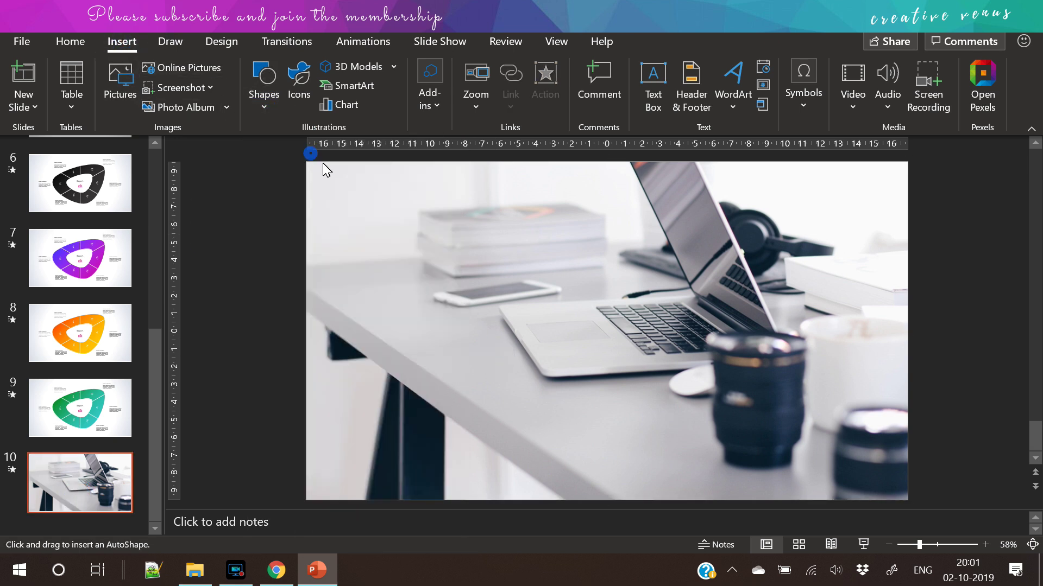
Draw a slide-sized rectangle over the photo, fill it white and set 16% transparency
drag(305, 163, 908, 500)
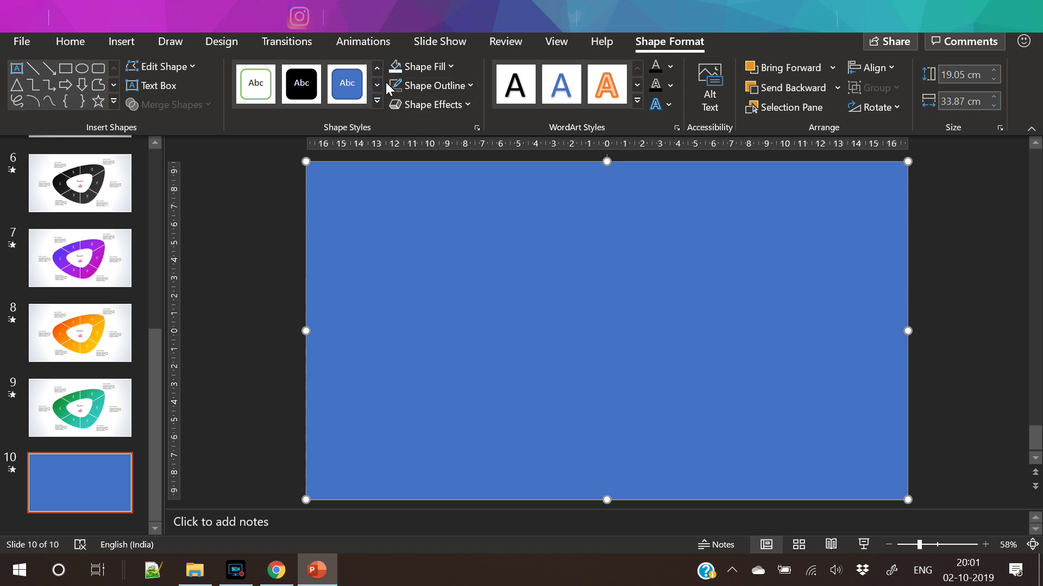
click(477, 128)
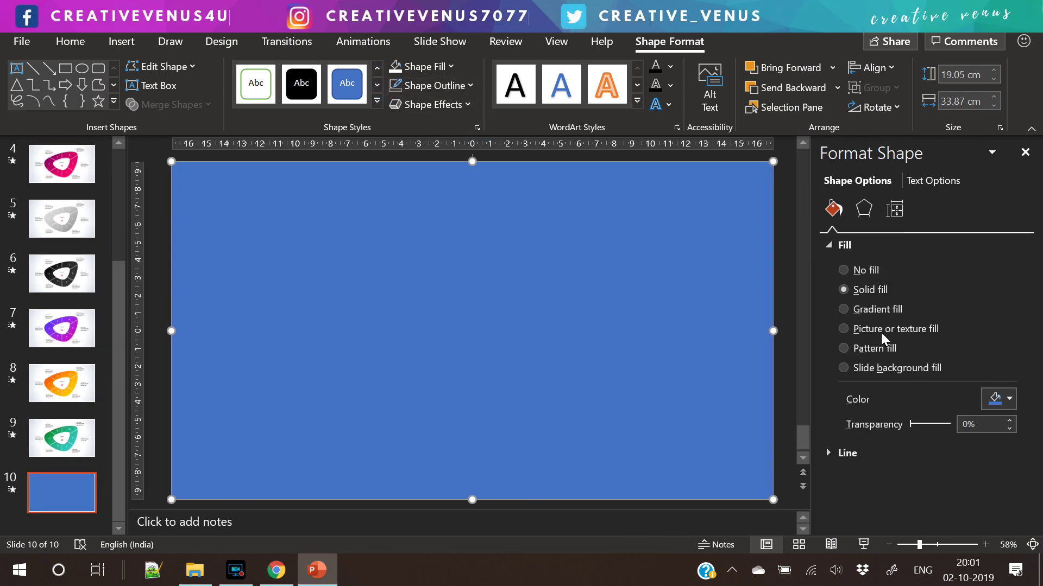
click(1009, 400)
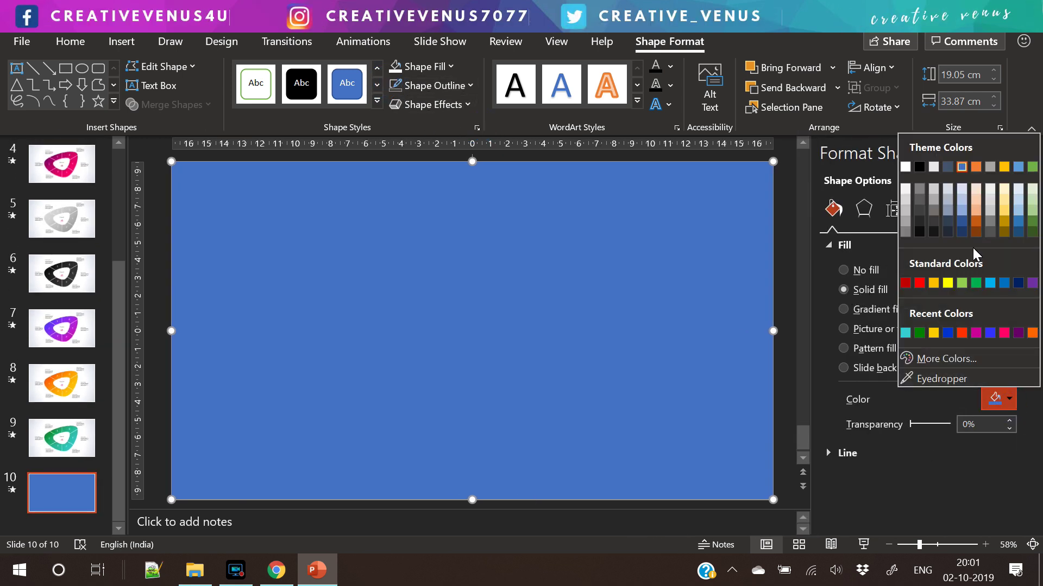
click(906, 168)
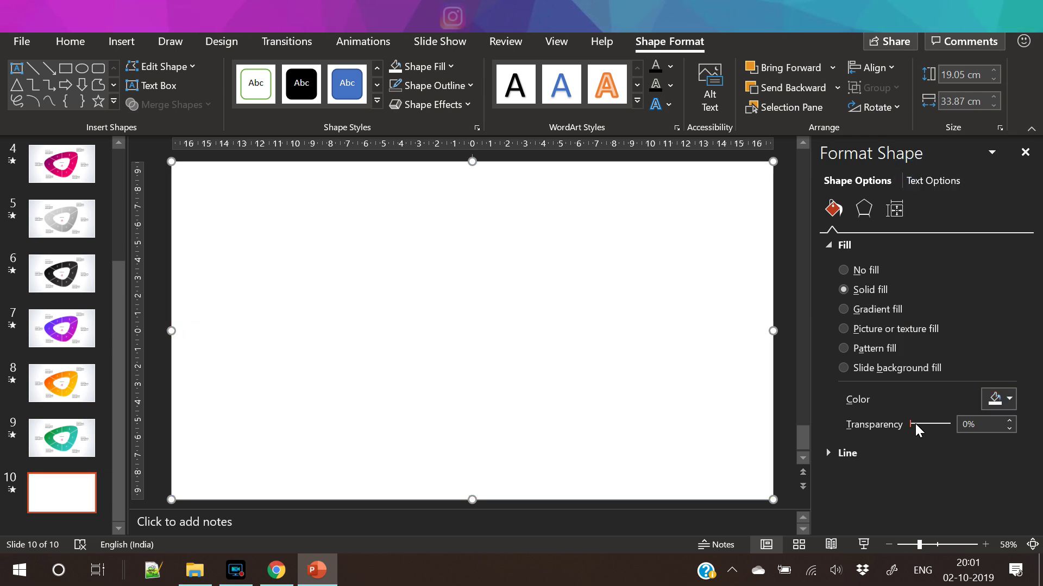
drag(911, 425, 916, 425)
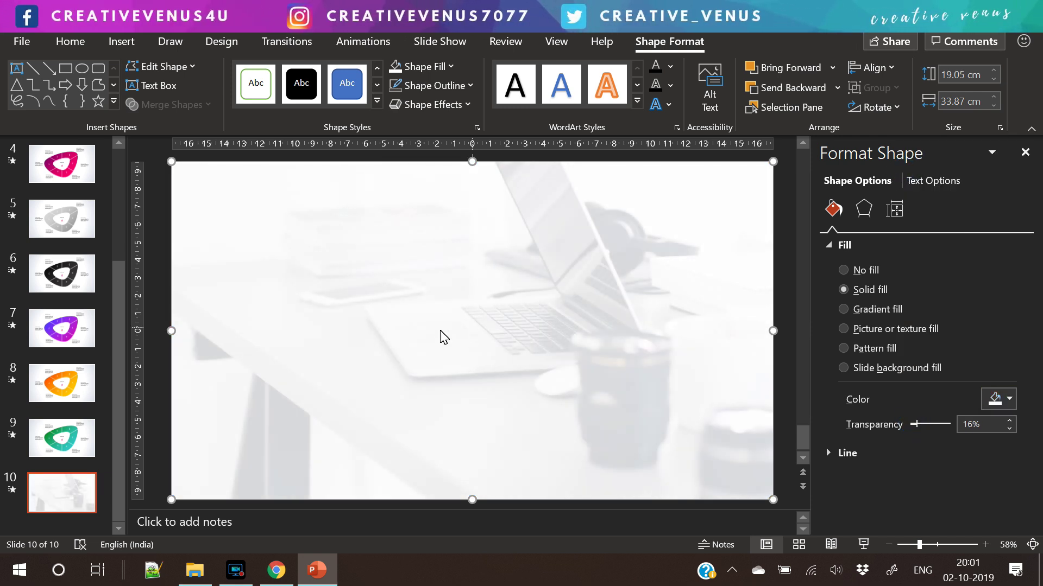
click(165, 243)
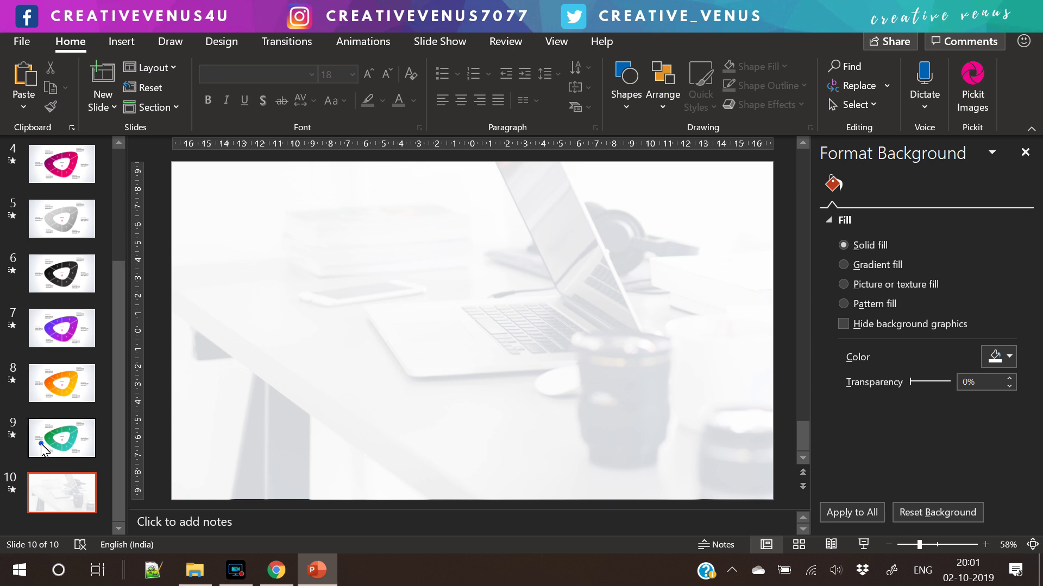
Copy all of slide 9's infographic and paste it onto slide 10
click(40, 445)
click(334, 468)
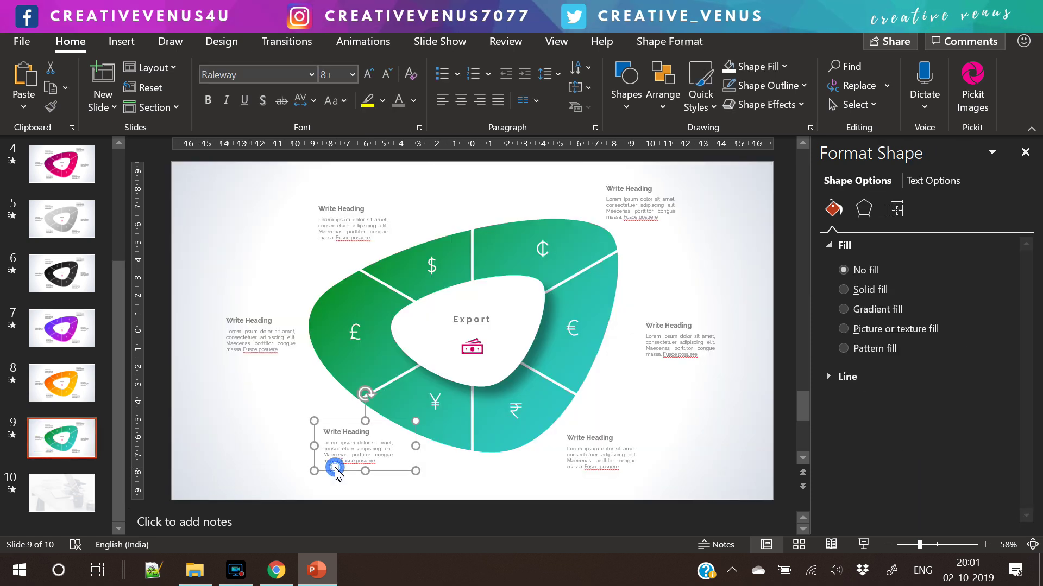
key(ctrl+a)
click(67, 503)
key(ctrl+v)
click(784, 379)
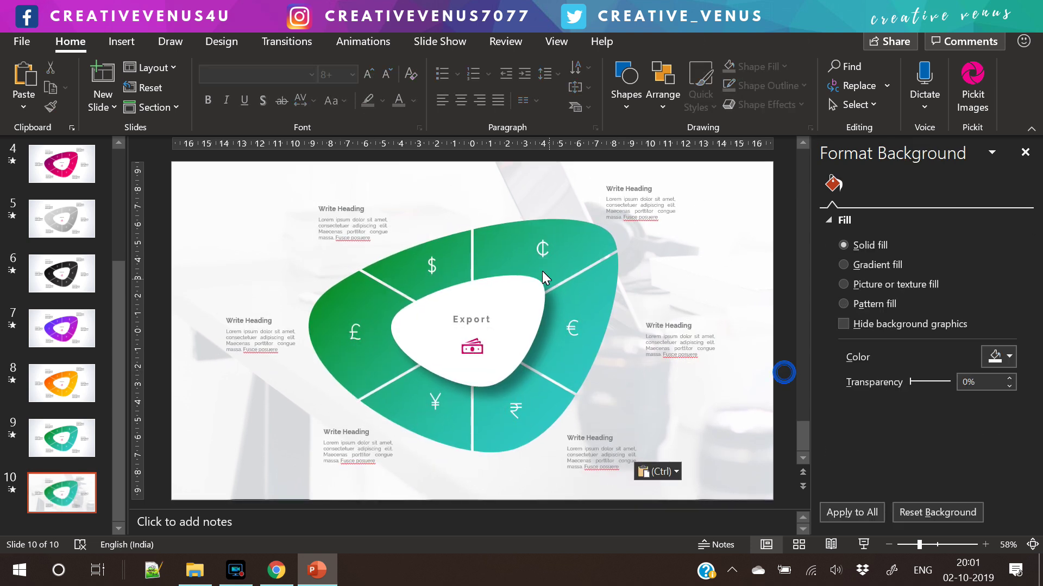
Give the pasted ring a gradient fill running from orange-red to blue-purple
click(498, 265)
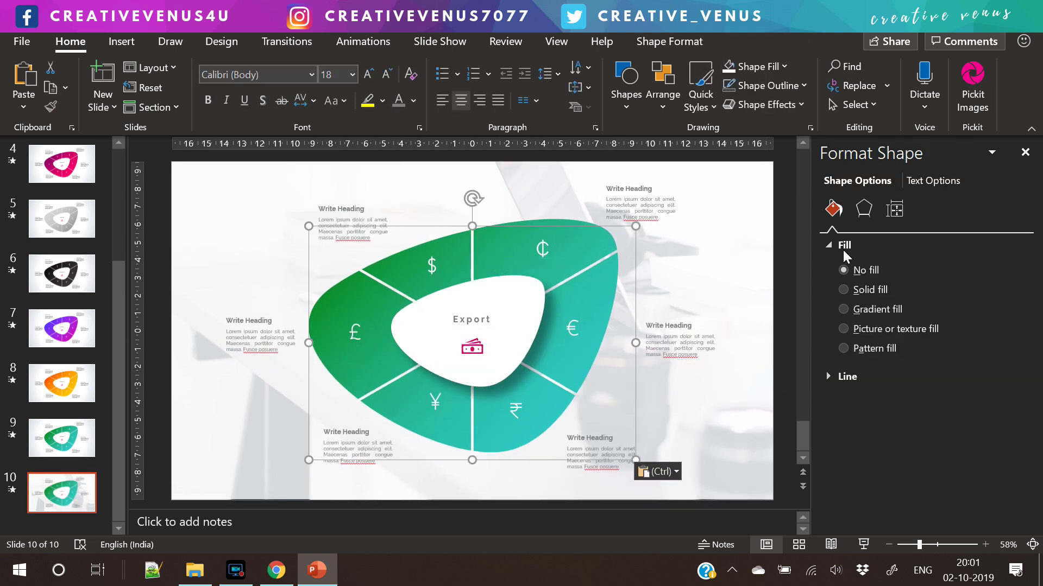
click(869, 309)
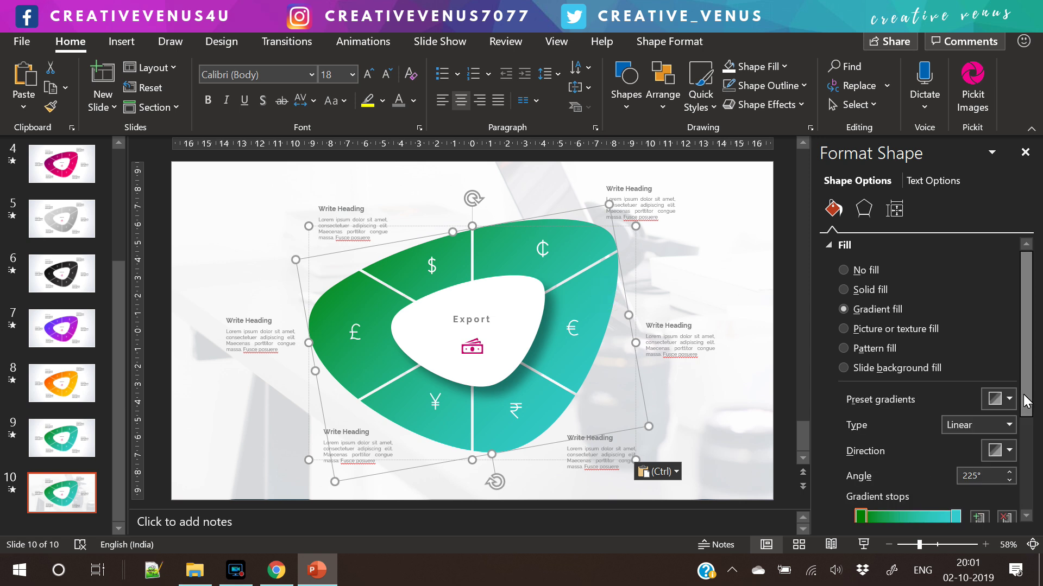
scroll(1007, 453, down, 2)
click(1002, 427)
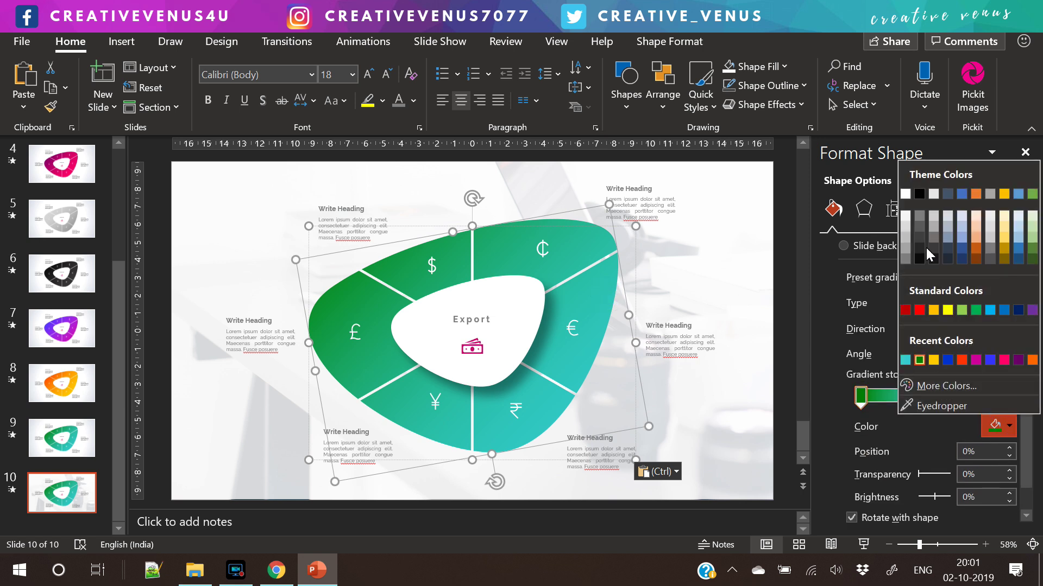
click(962, 360)
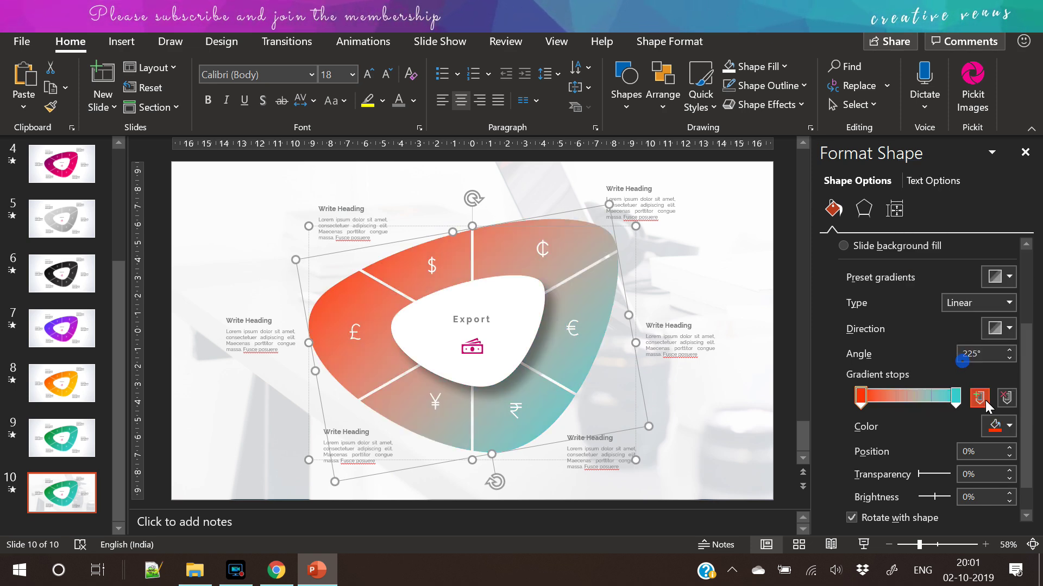
click(956, 402)
click(1005, 425)
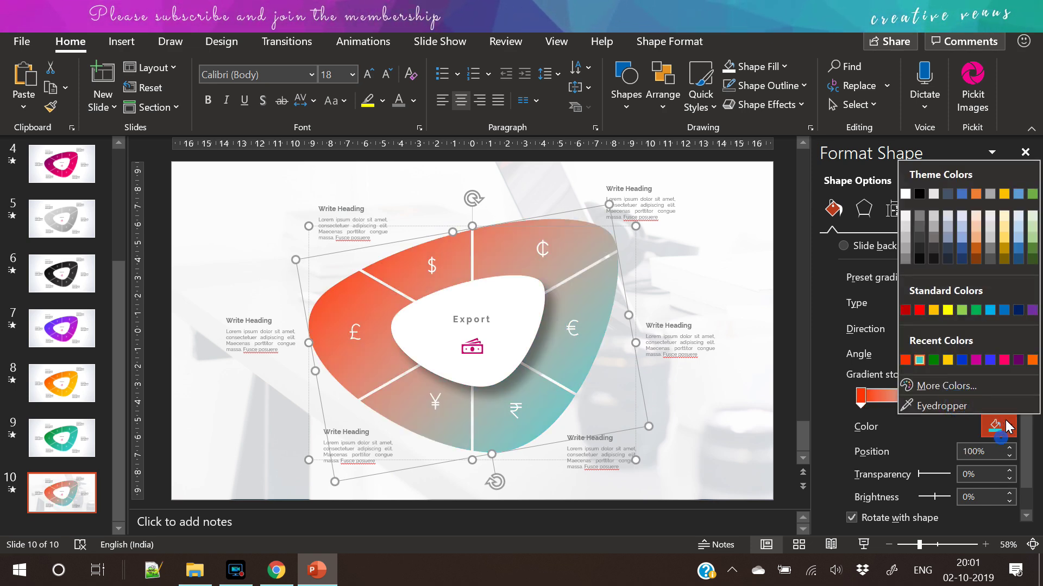
click(987, 359)
Delete the six Write Heading text boxes around the ring
click(780, 343)
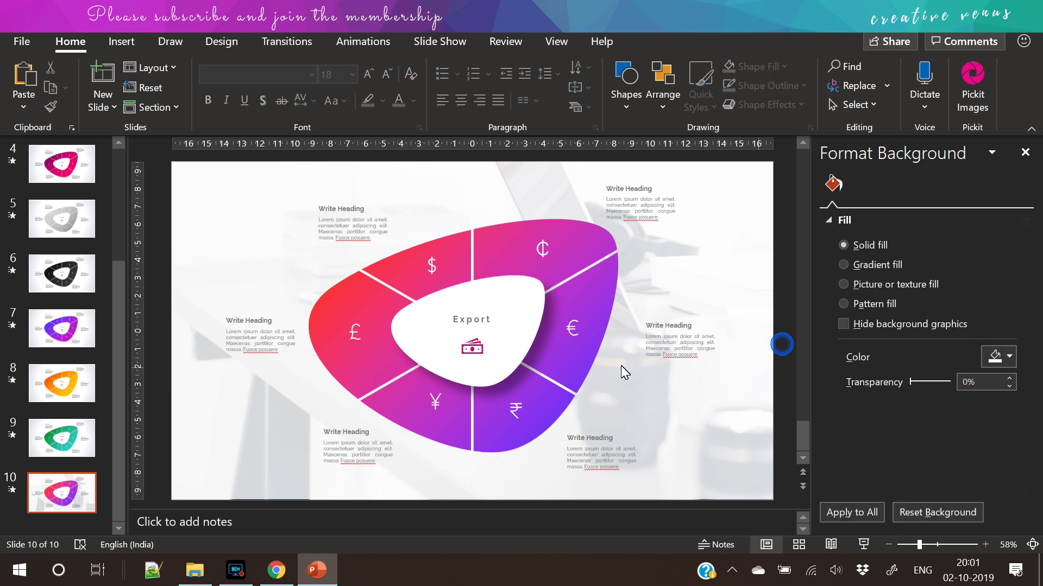
click(329, 241)
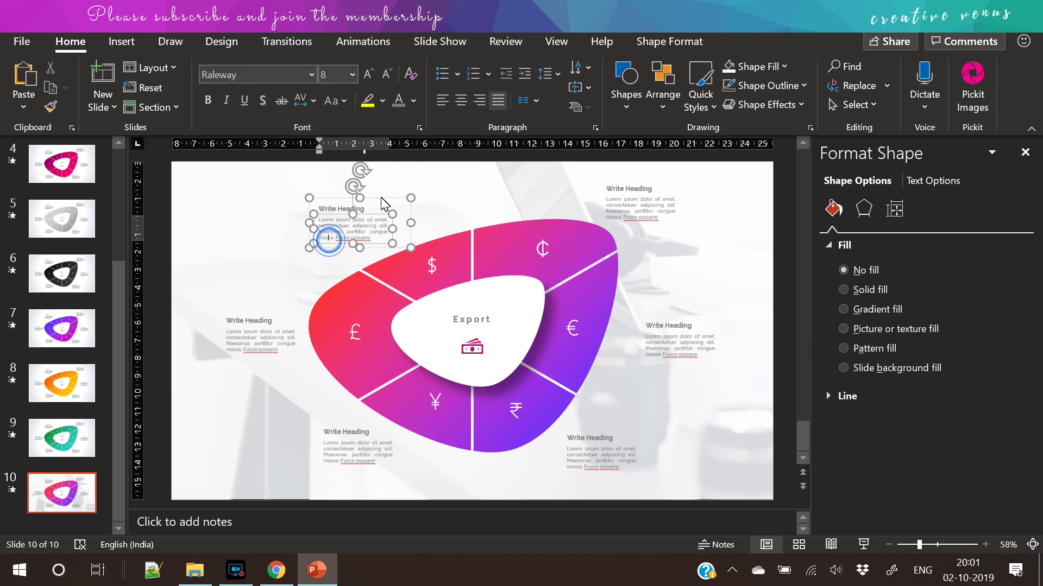
shift+click(634, 205)
shift+click(658, 336)
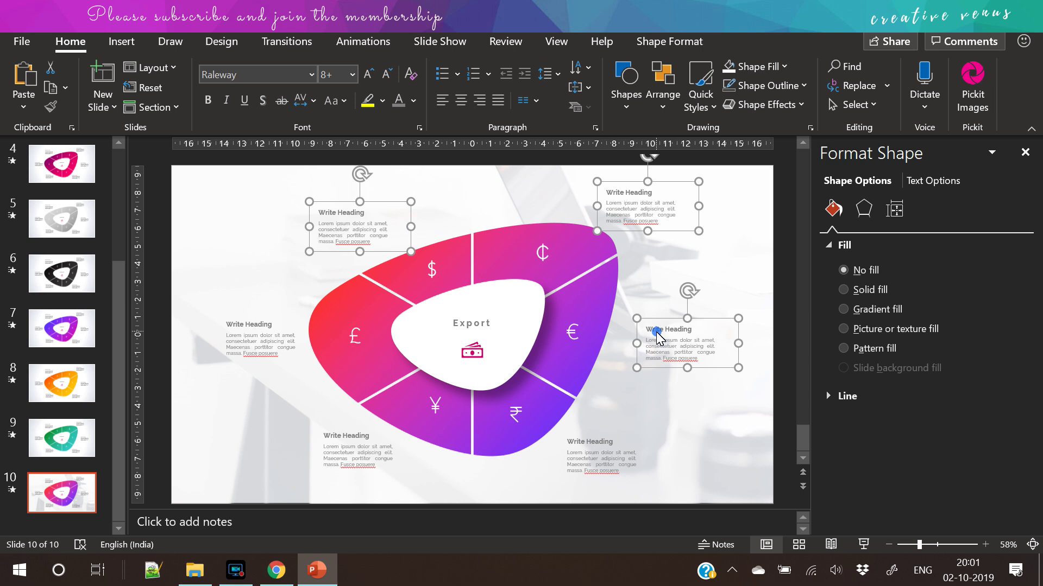
shift+click(597, 462)
shift+click(364, 457)
shift+click(273, 339)
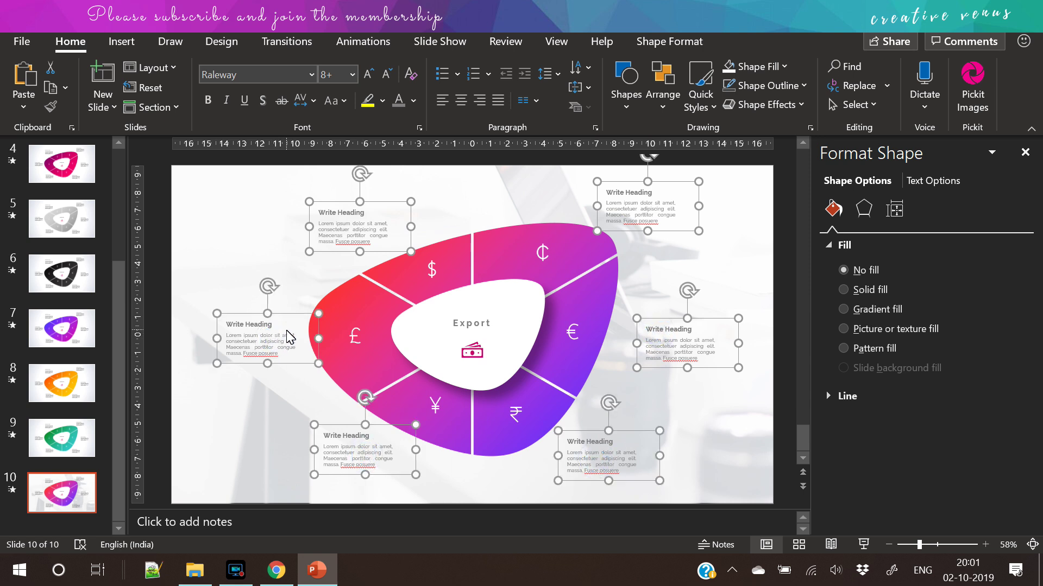
key(Delete)
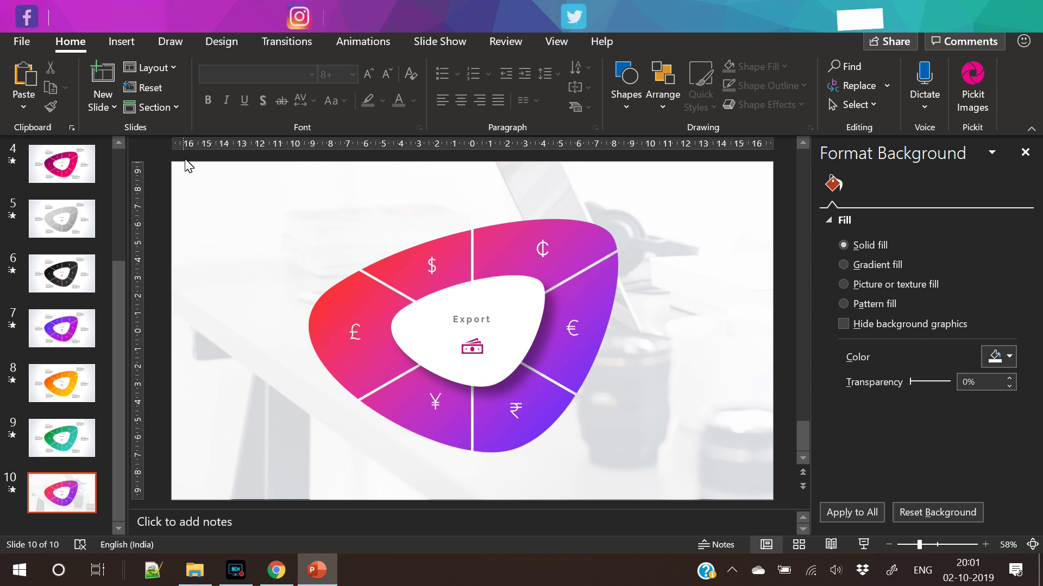
Raise the overlay's transparency to 34% and make both ring gradient stops partly transparent
click(259, 268)
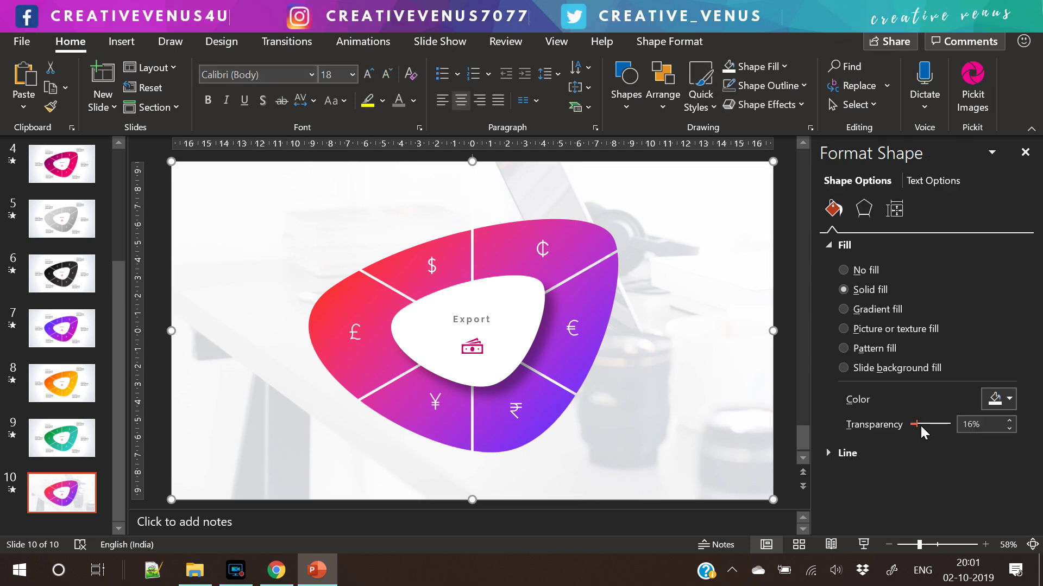
mouse_move(919, 424)
mouse_down()
mouse_move(934, 425)
mouse_move(925, 424)
mouse_up()
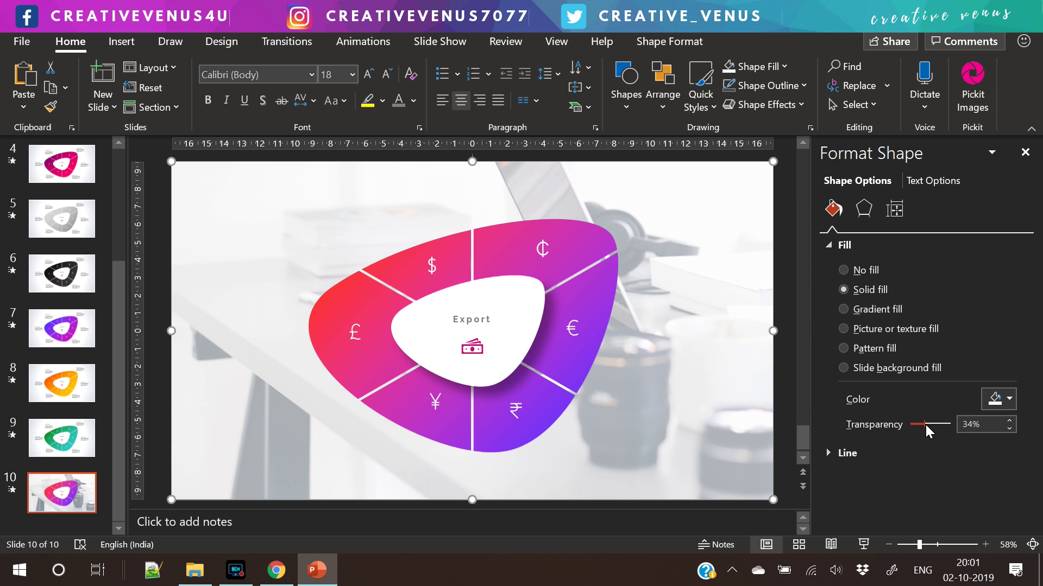
click(601, 252)
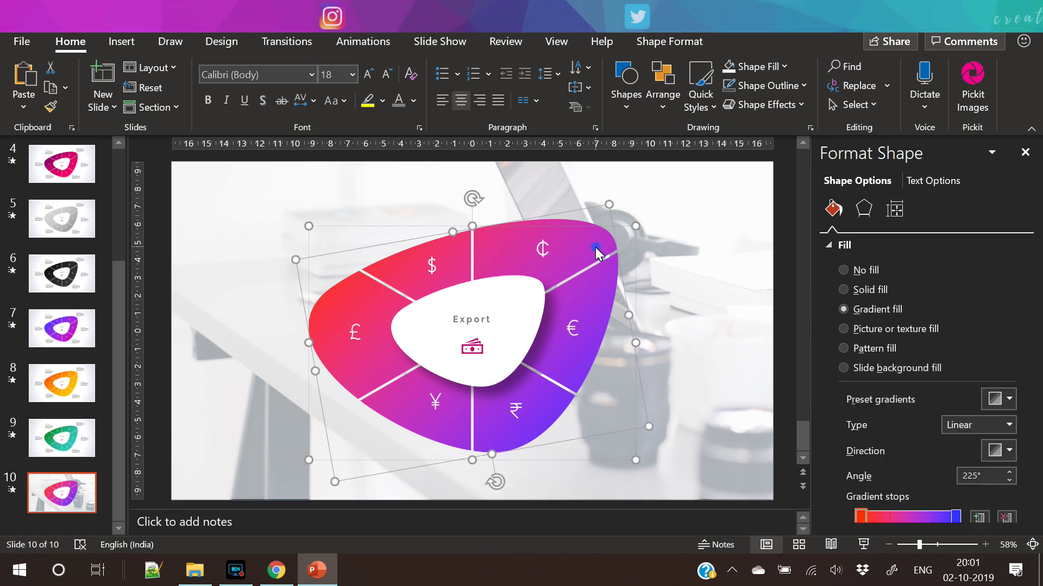
scroll(958, 478, down, 3)
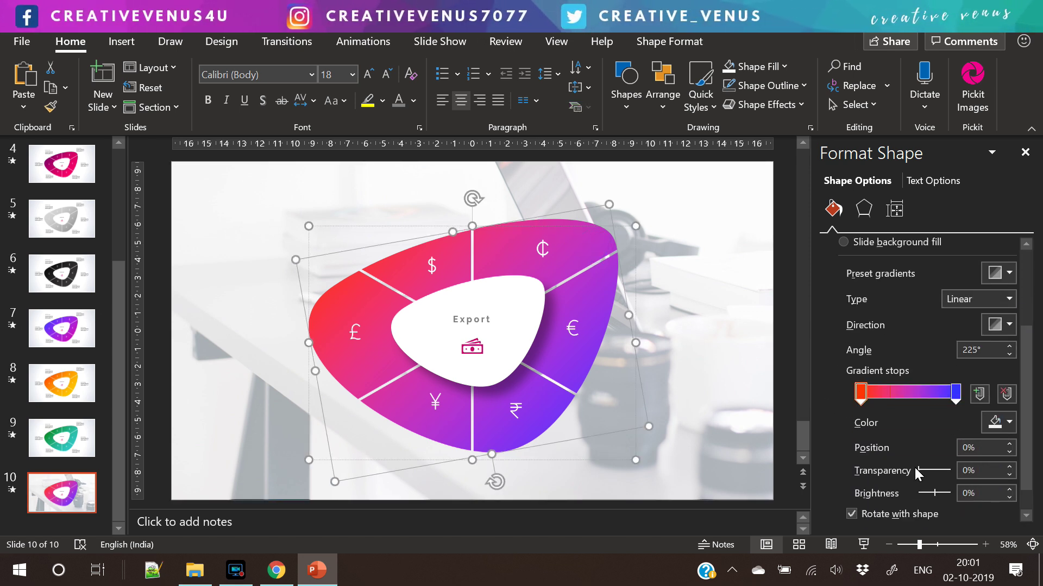
drag(920, 472, 929, 474)
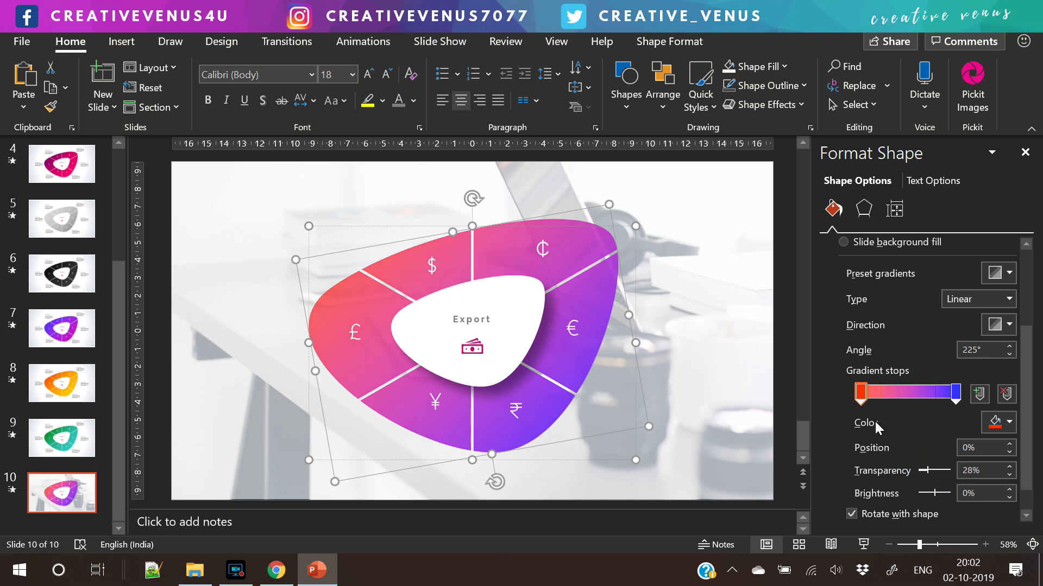
click(861, 398)
click(956, 396)
drag(919, 472, 923, 476)
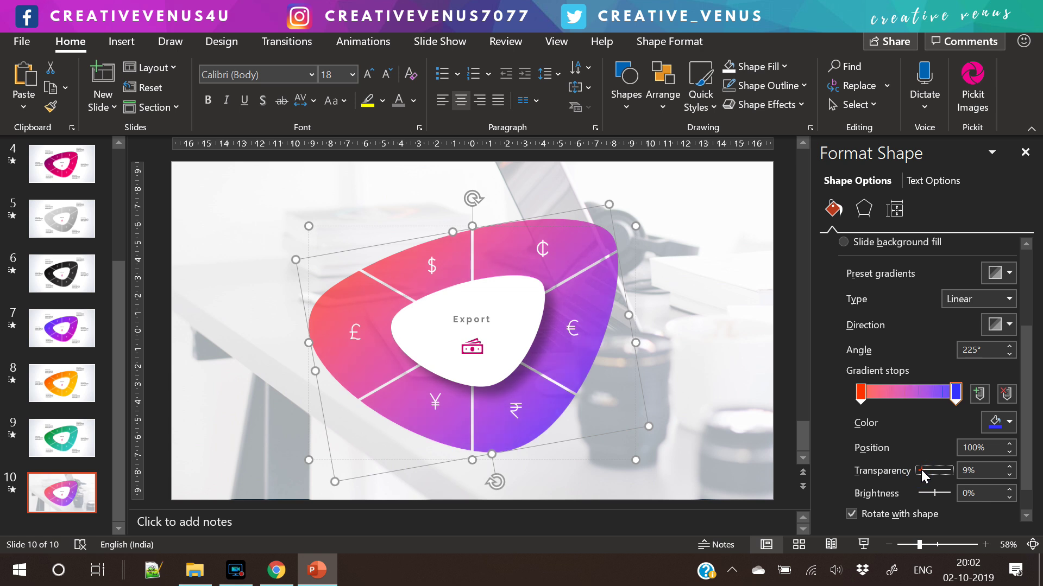
click(715, 160)
Duplicate slide 10 as slide 11, then move the ring infographic left and enlarge it
click(780, 192)
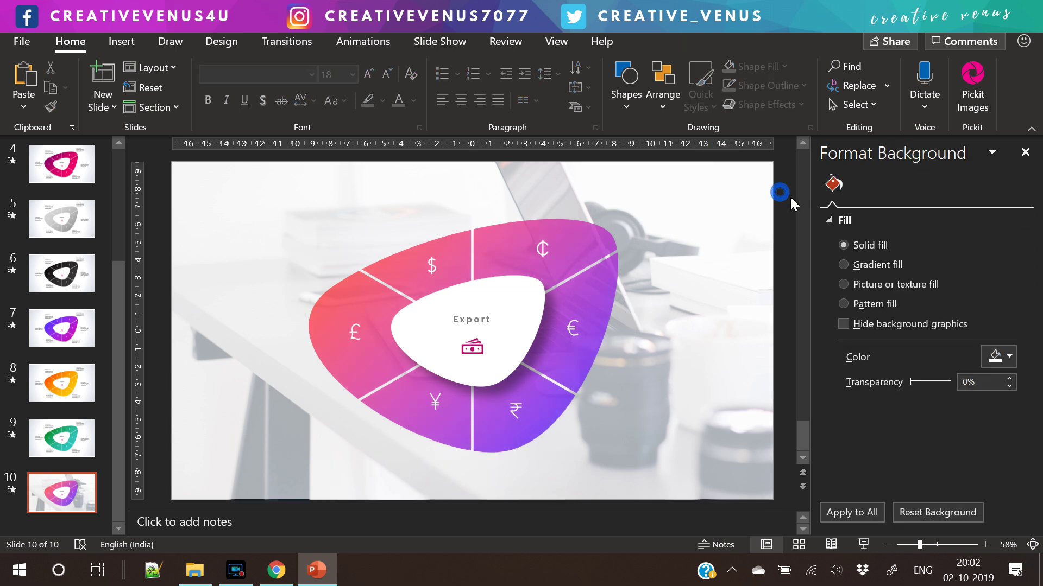
key(ctrl+d)
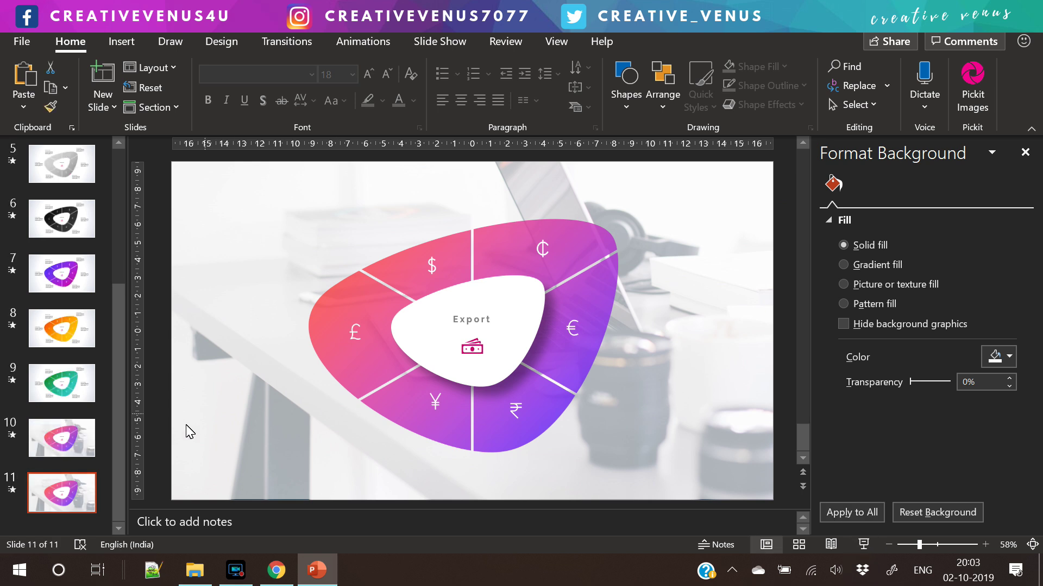
drag(149, 482, 701, 191)
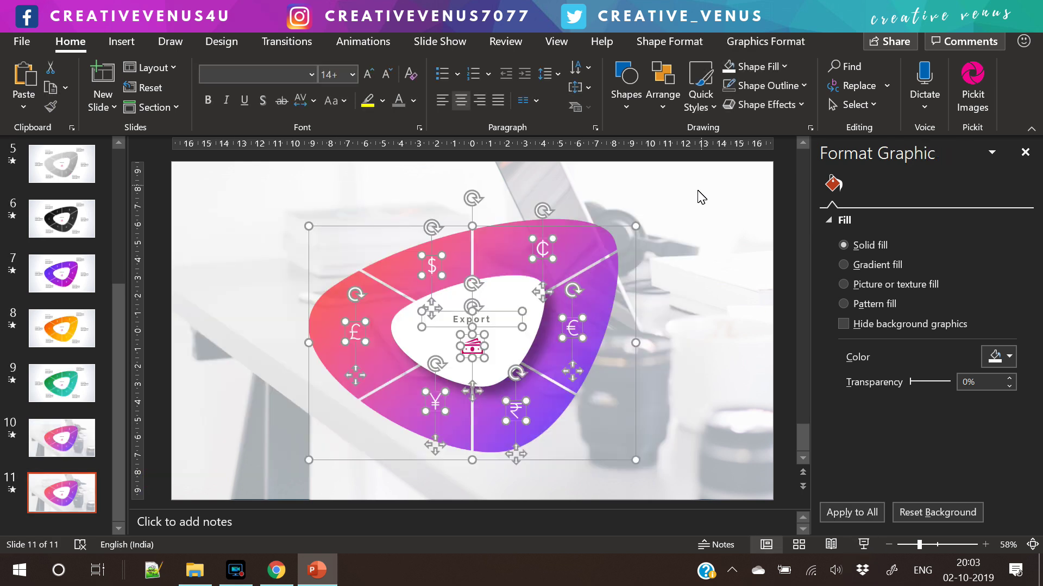
click(549, 373)
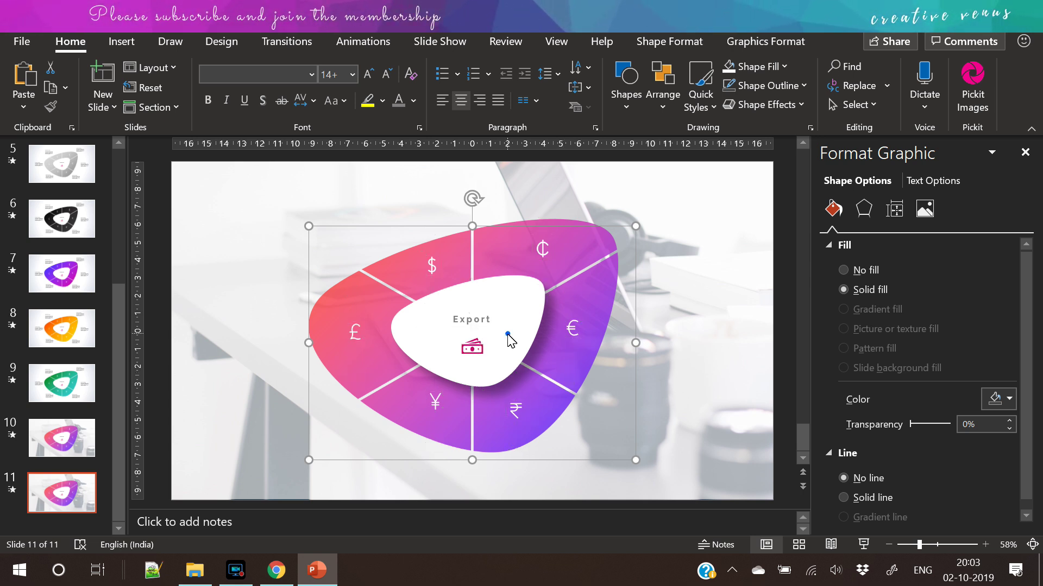
drag(509, 339, 400, 336)
click(524, 457)
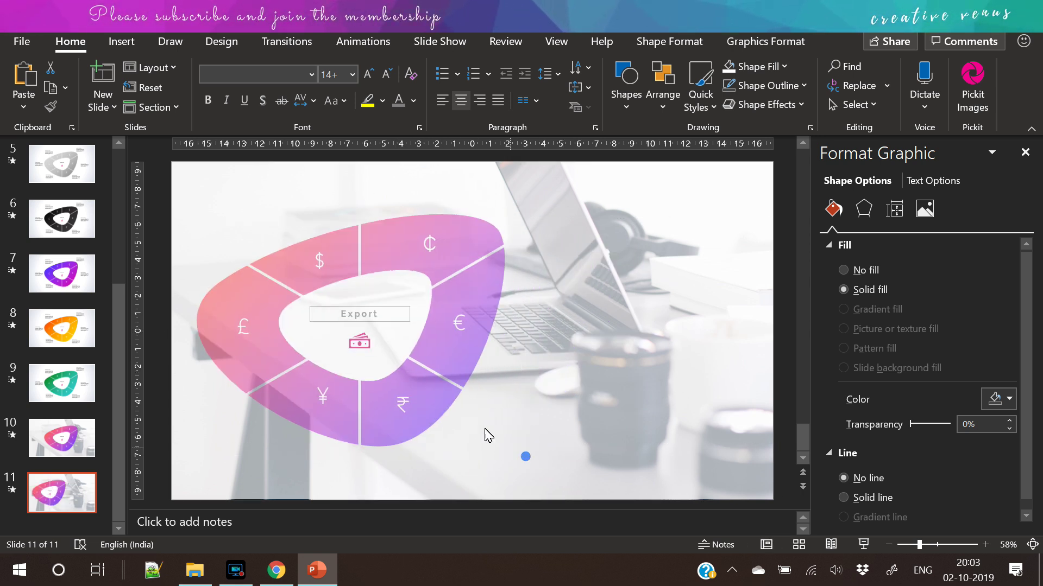
click(403, 364)
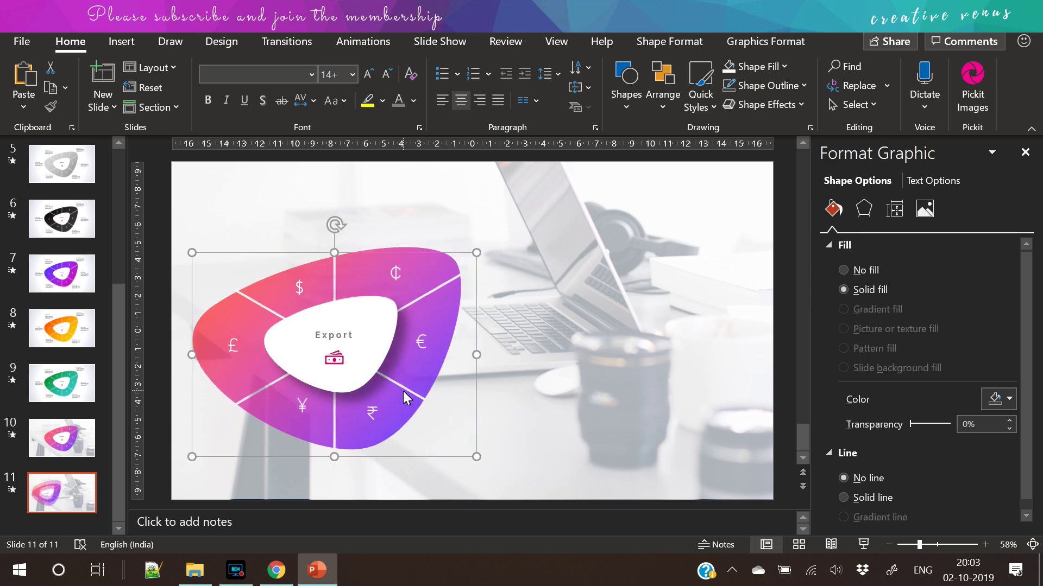
click(427, 386)
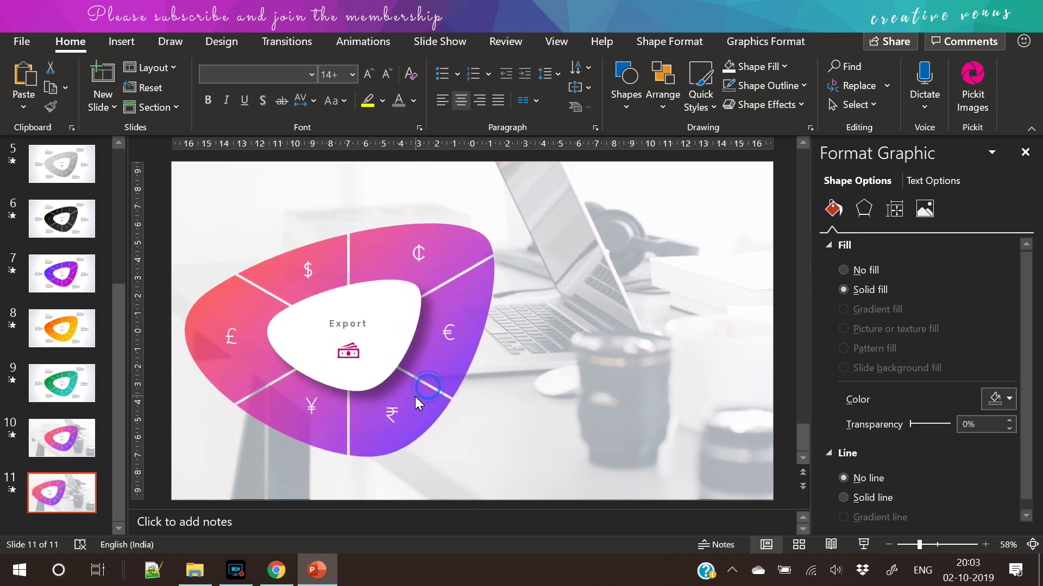
click(652, 343)
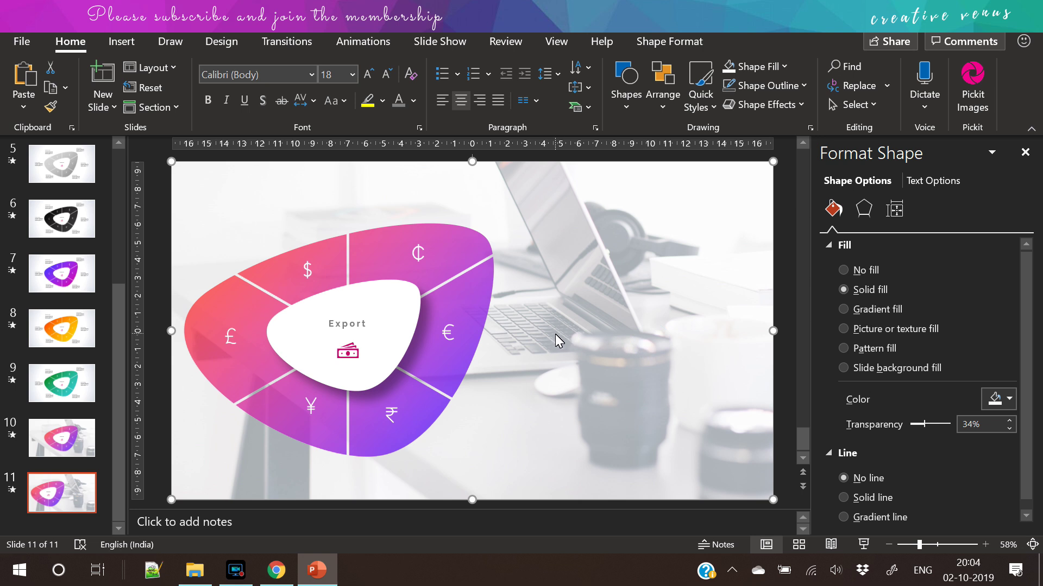
Delete the white overlay and the laptop background photo from slide 11
key(Delete)
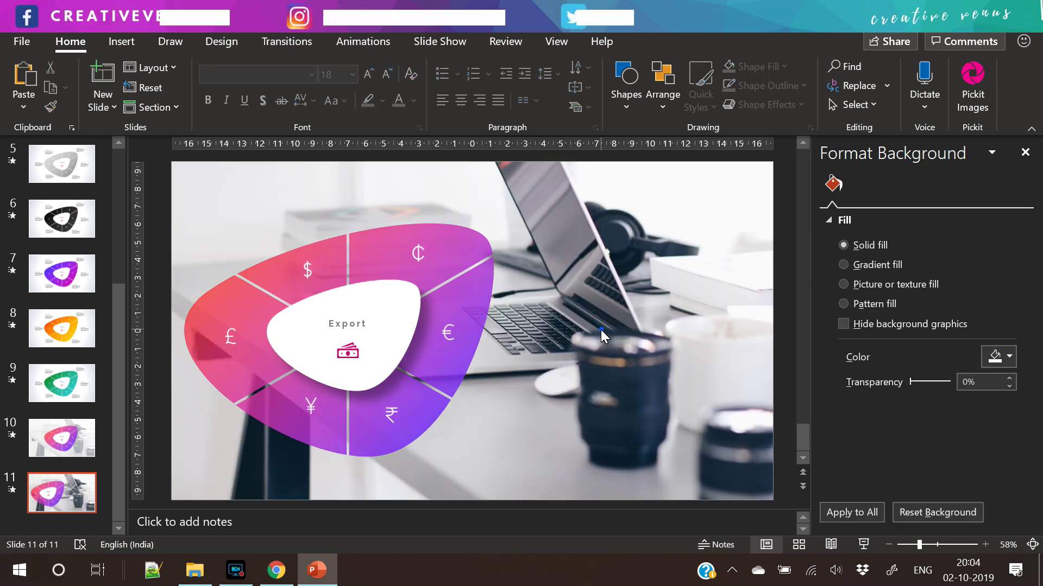
click(601, 330)
key(Delete)
Set the ring's gradient stops to 0% transparency so the colours are fully opaque
click(448, 291)
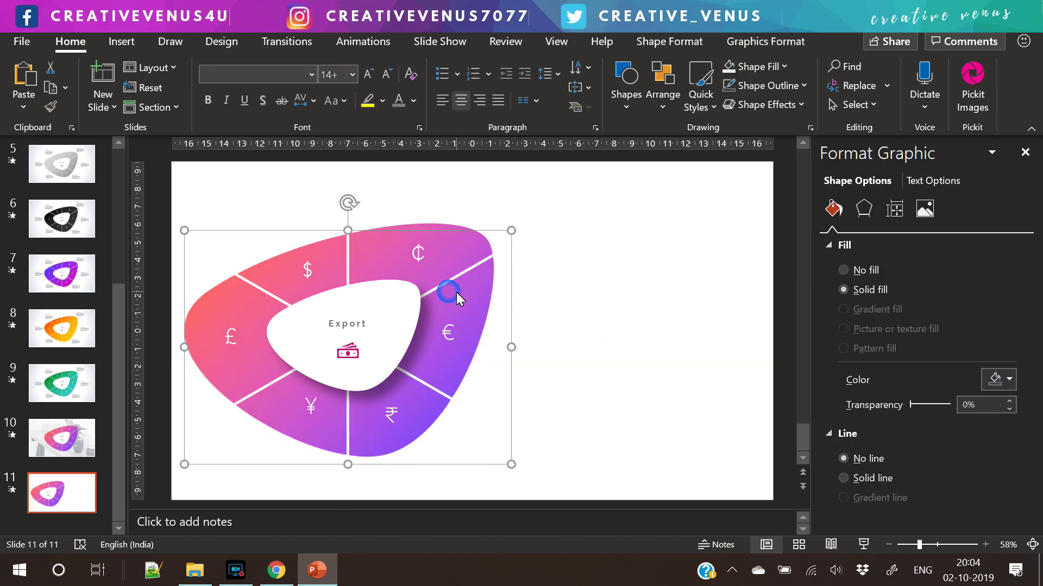
scroll(1026, 380, down, 2)
scroll(1034, 441, down, 3)
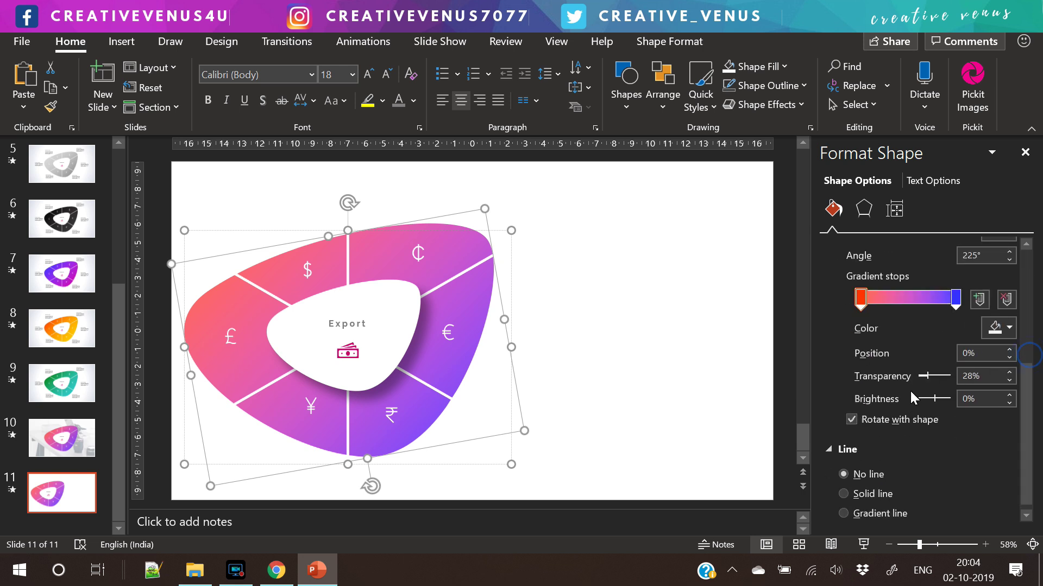
drag(922, 382, 917, 382)
click(955, 297)
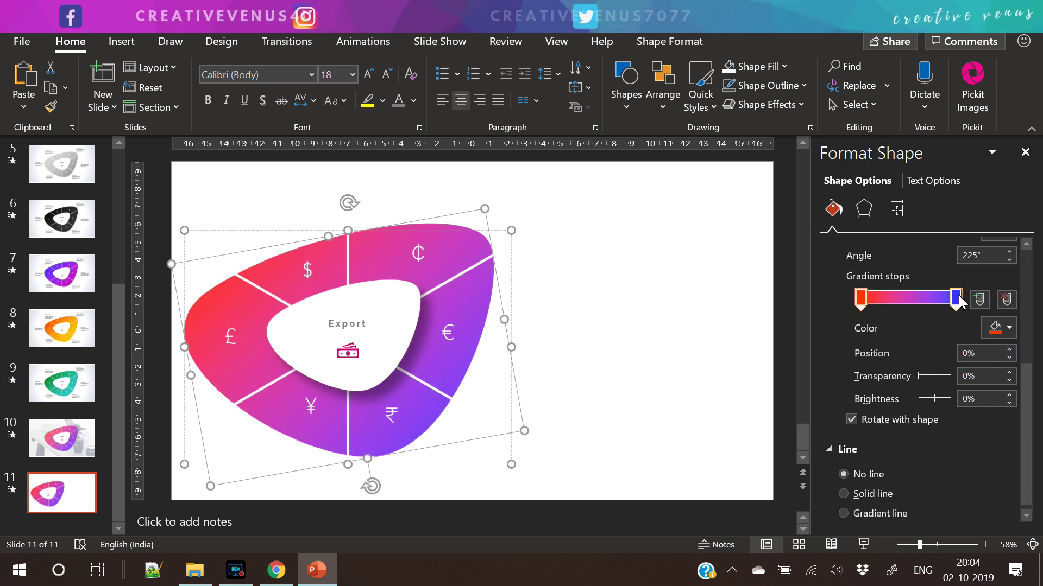
click(600, 322)
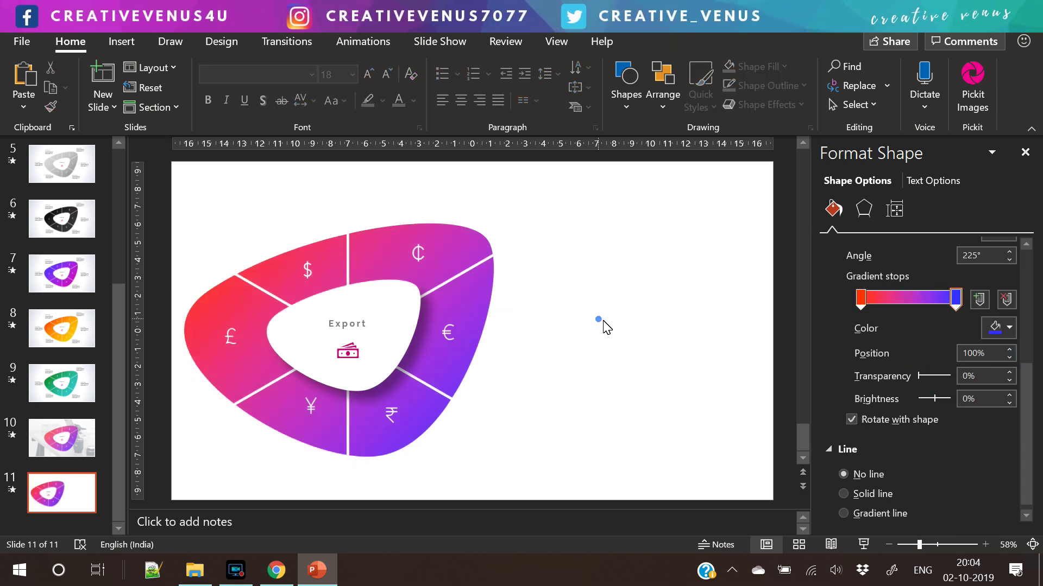
Shrink the $, ₵, £, ¥ and ₹ currency icons to 0.8 cm height
click(418, 255)
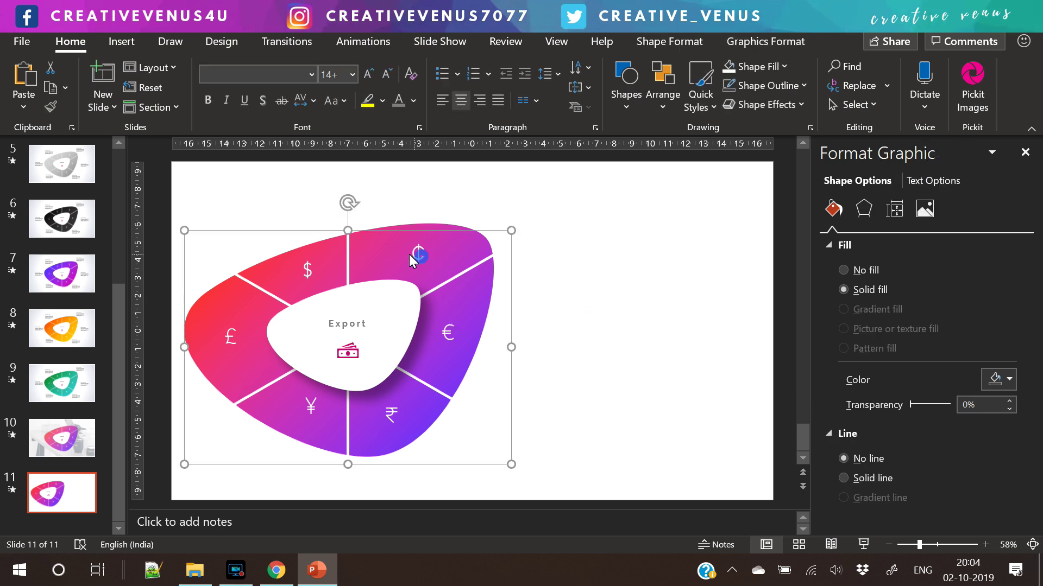
click(417, 254)
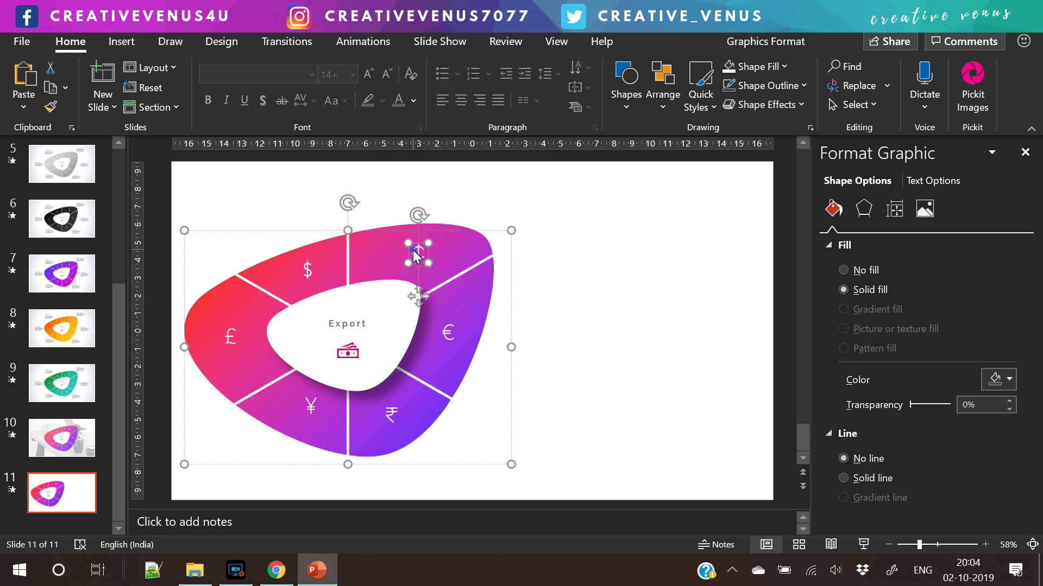
shift+click(305, 272)
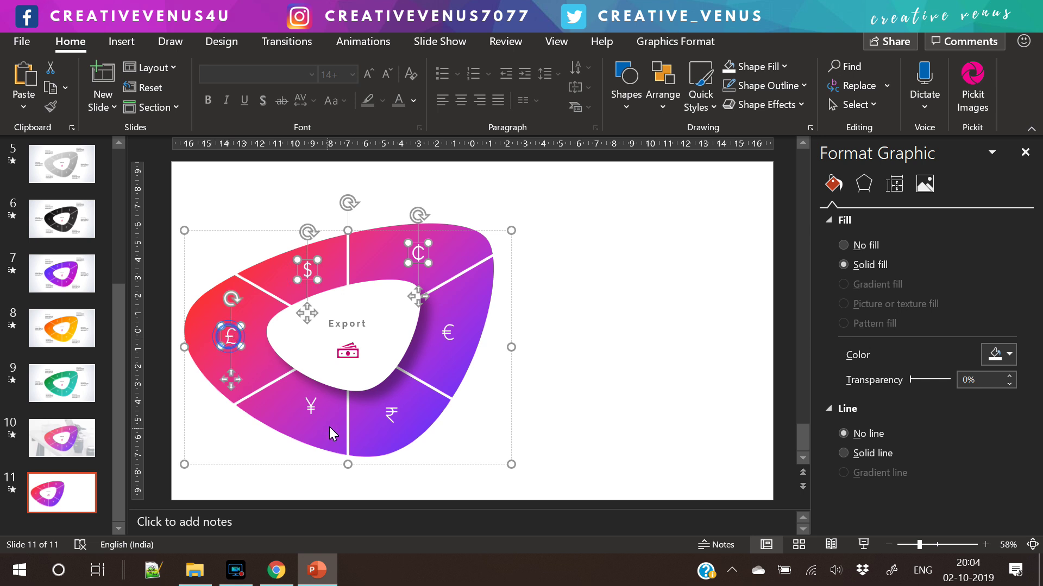
shift+click(392, 415)
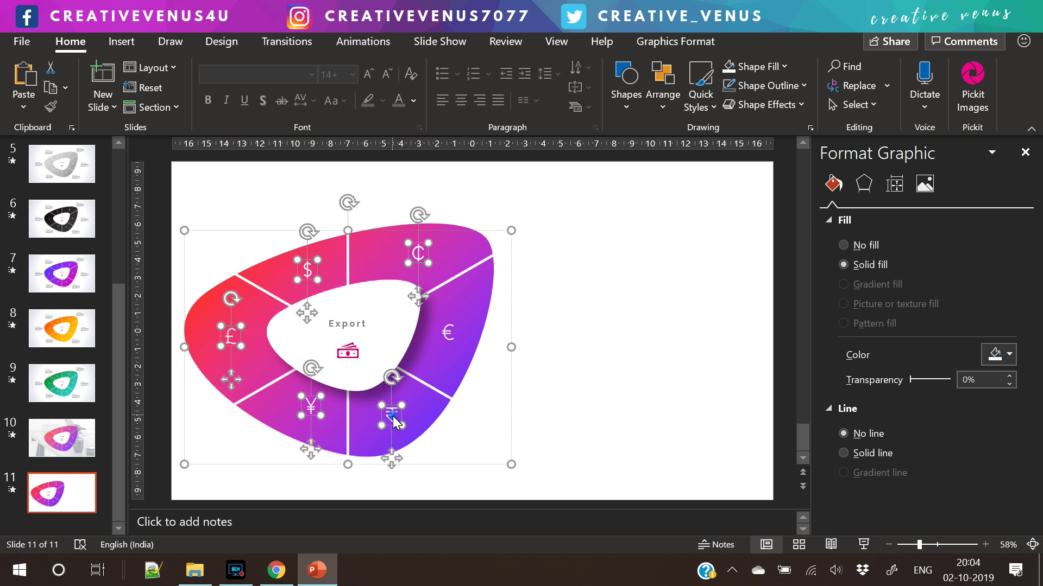
shift+click(347, 353)
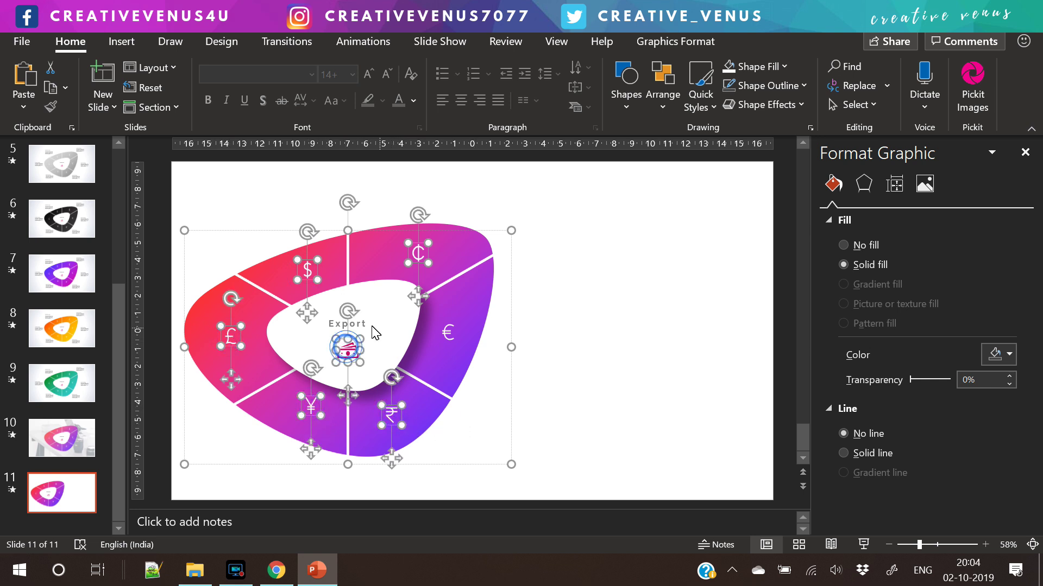
shift+click(357, 342)
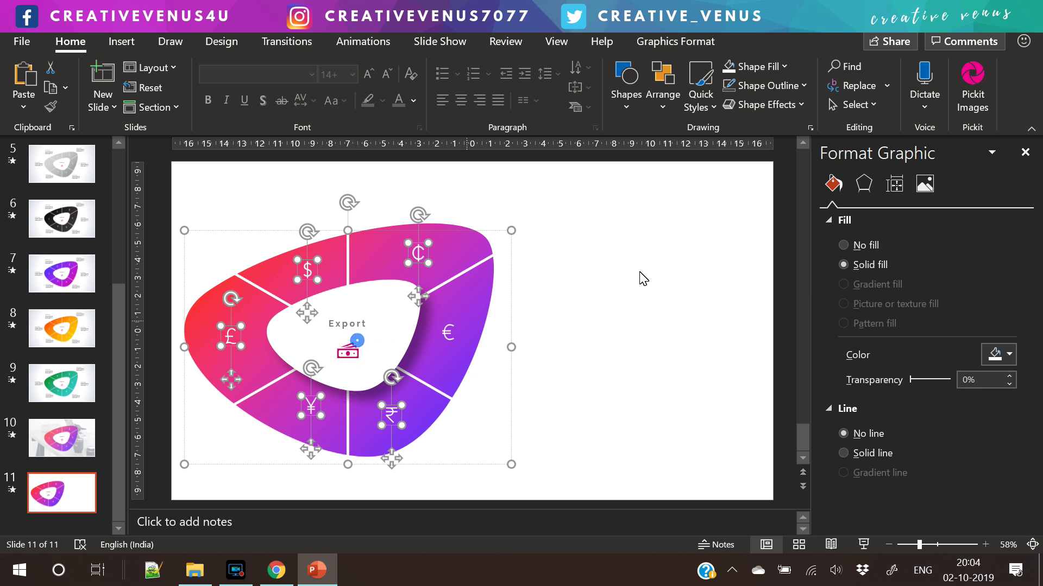
click(672, 42)
click(836, 79)
click(836, 79)
click(835, 79)
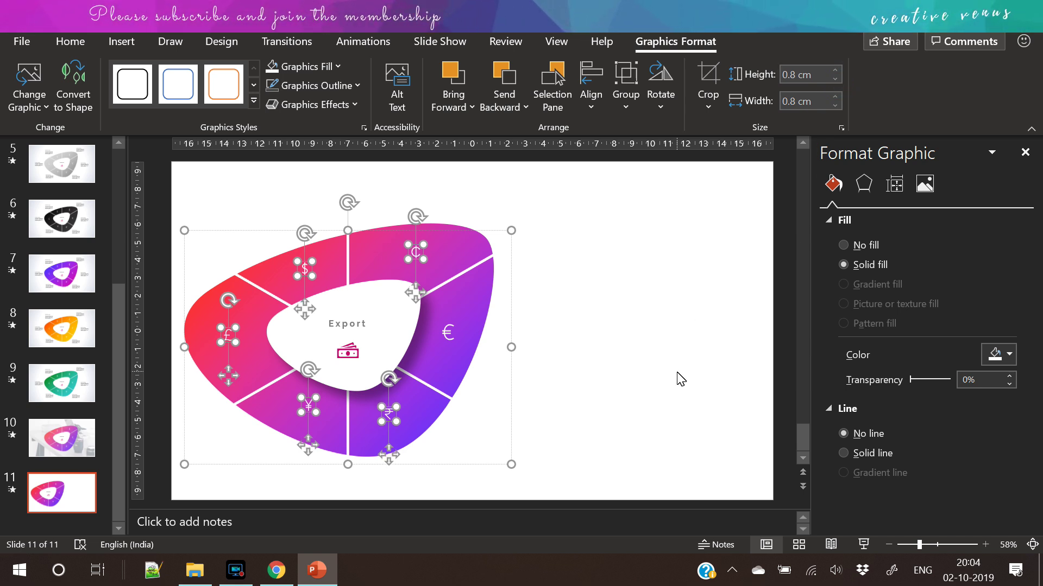
click(623, 395)
Enlarge the € icon to 1.4 cm height
click(448, 329)
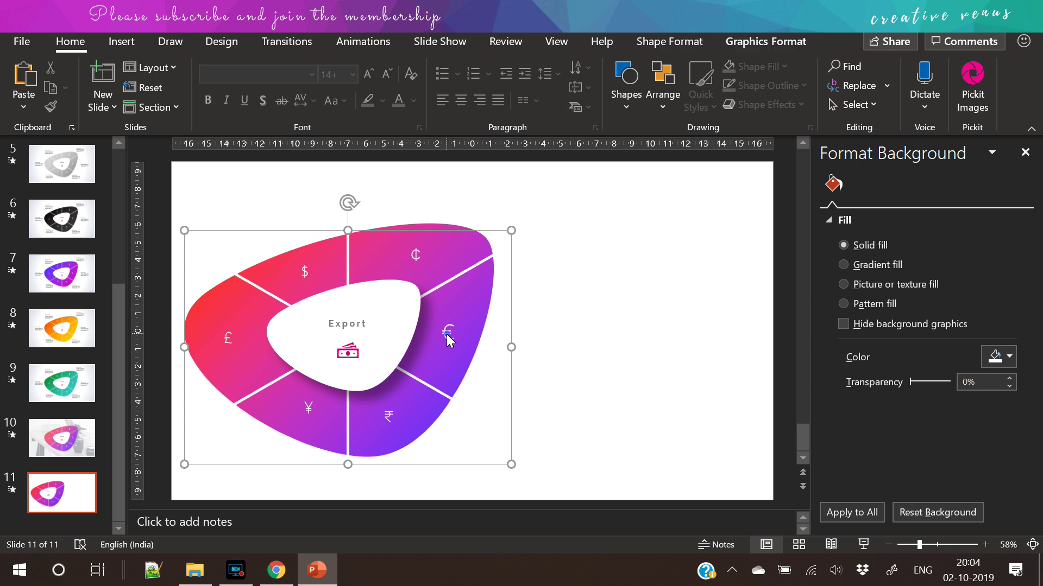
click(835, 71)
click(835, 71)
click(835, 71)
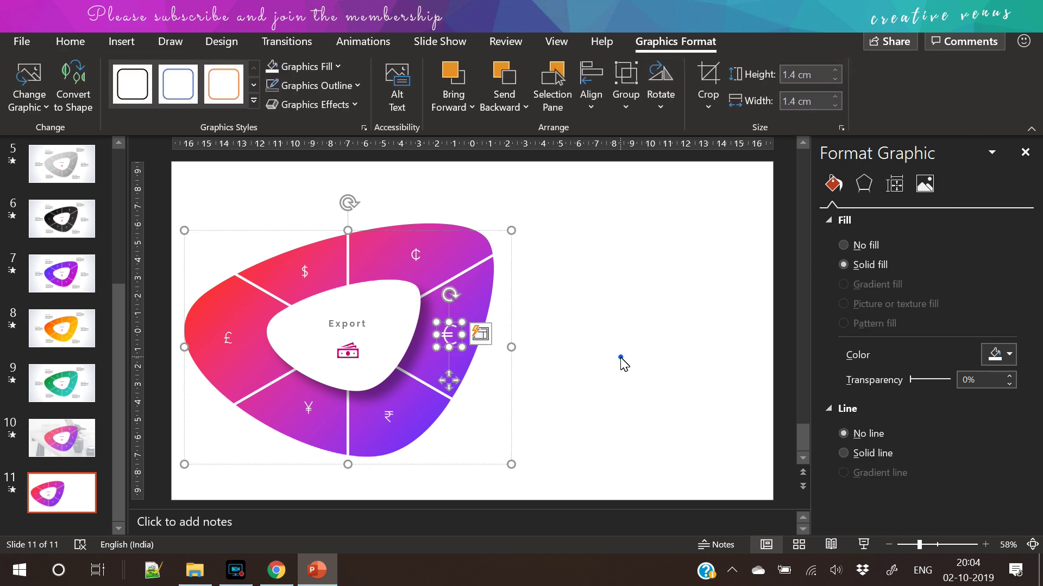
click(620, 358)
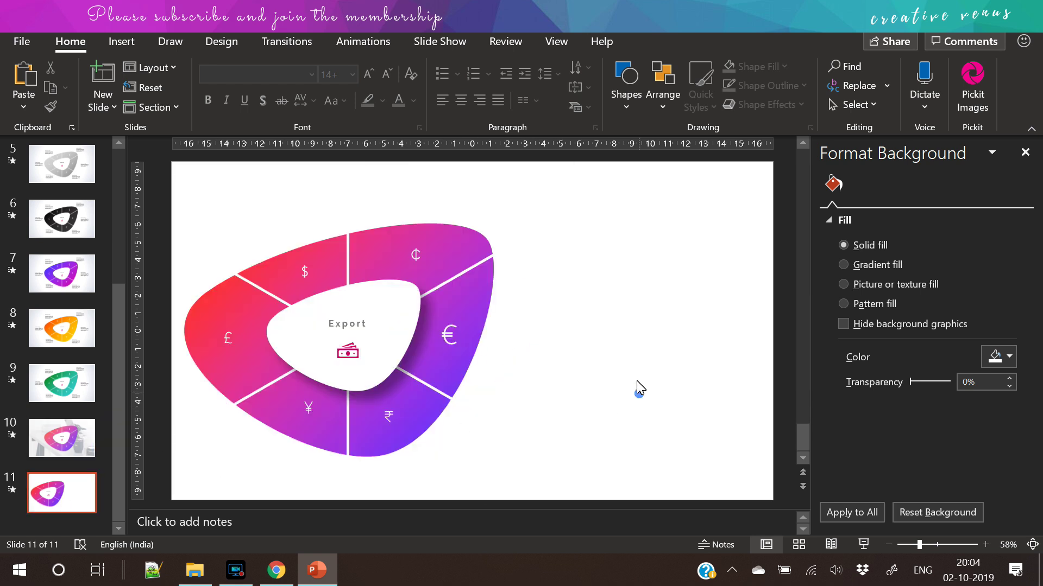
Draw a text box right of the ring and type 'headline'
click(123, 41)
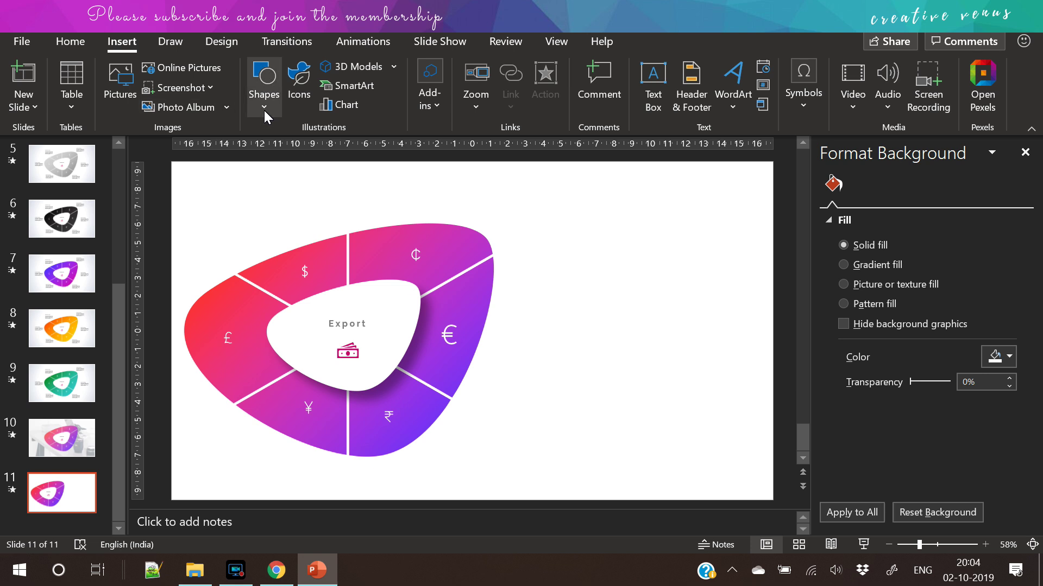
click(655, 84)
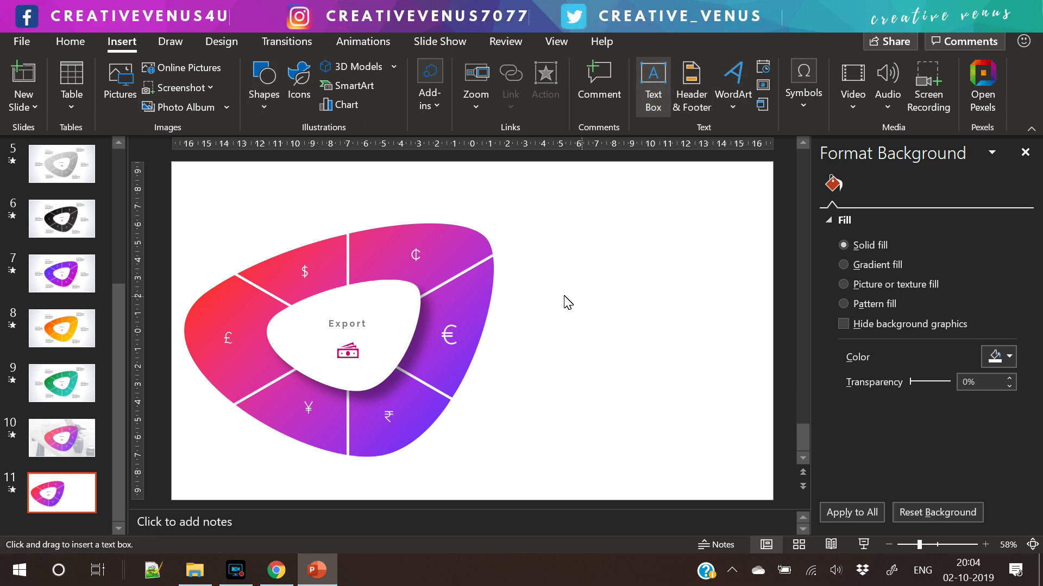
drag(539, 296, 713, 322)
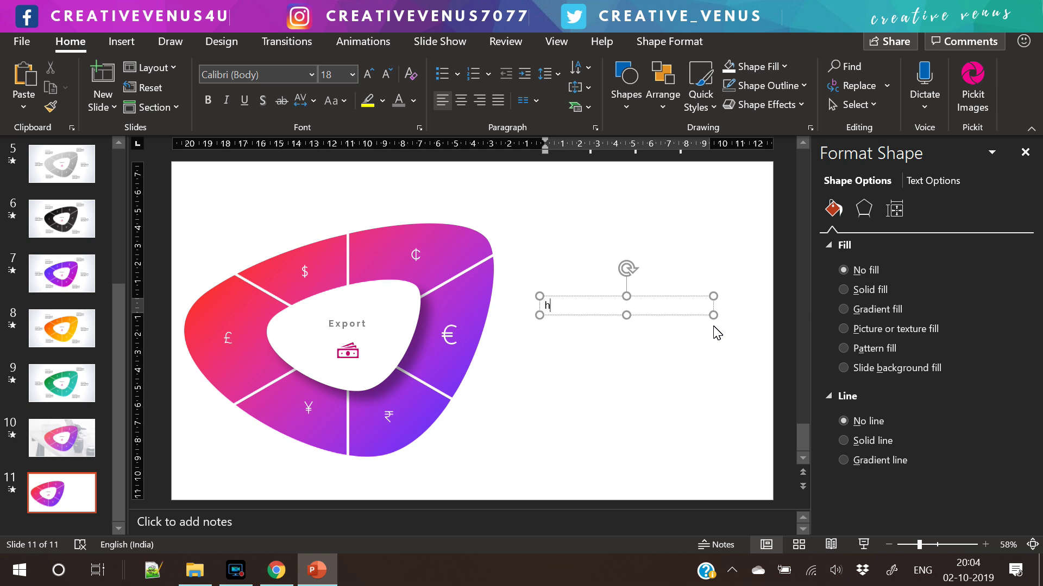
text(head)
key(BackSpace)
text(line)
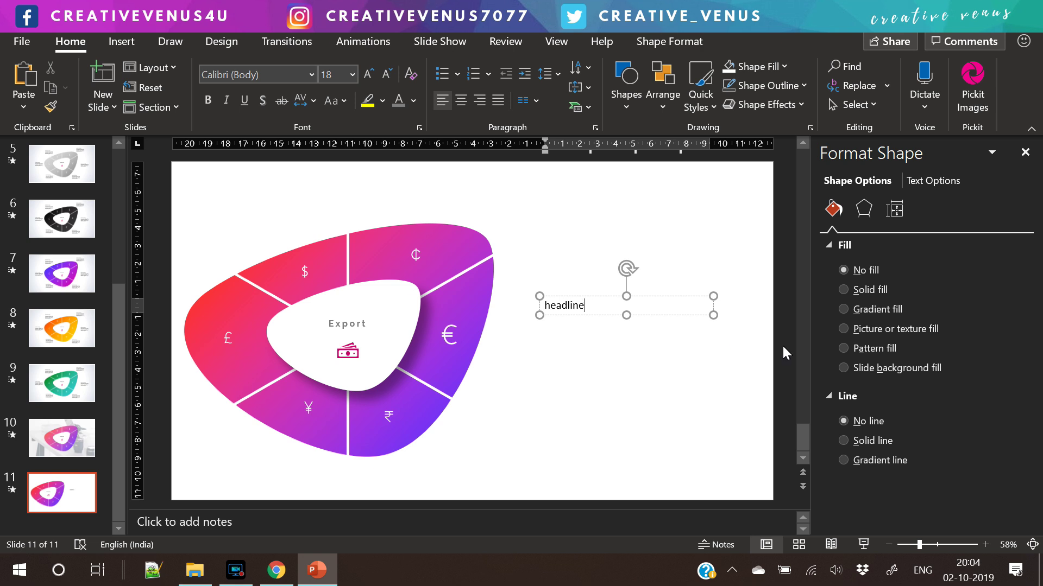
Duplicate it below, changing the copy to 'This is headline.' plus a =lorem(1) paragraph
drag(608, 315, 586, 353)
double_click(574, 336)
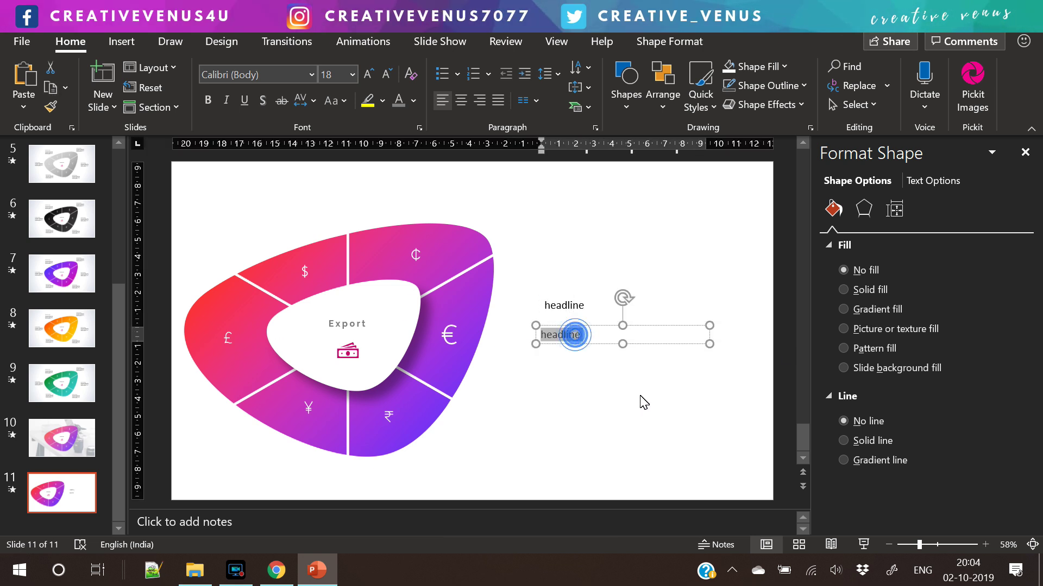
text(This is)
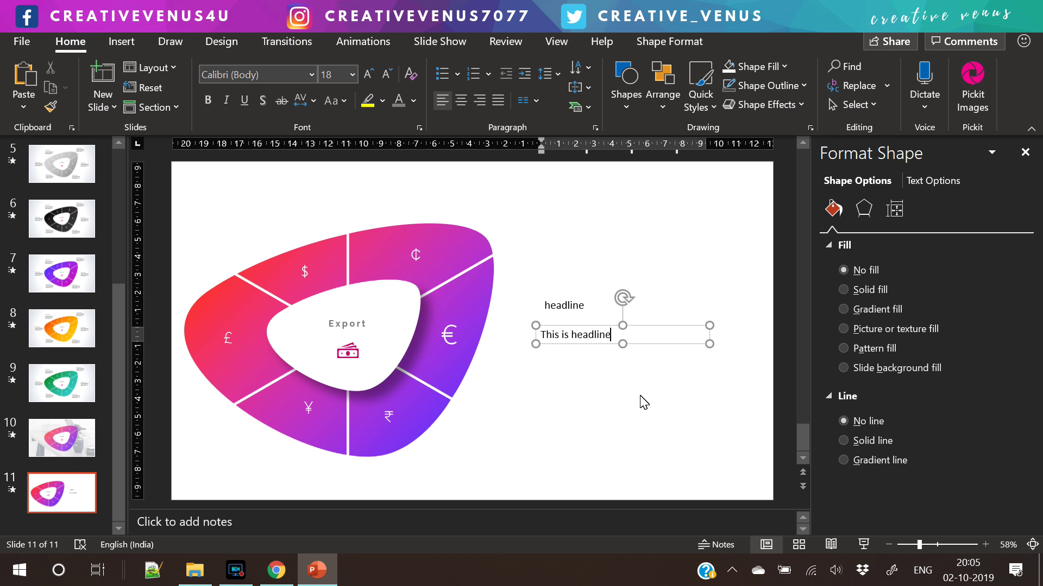
key(Return)
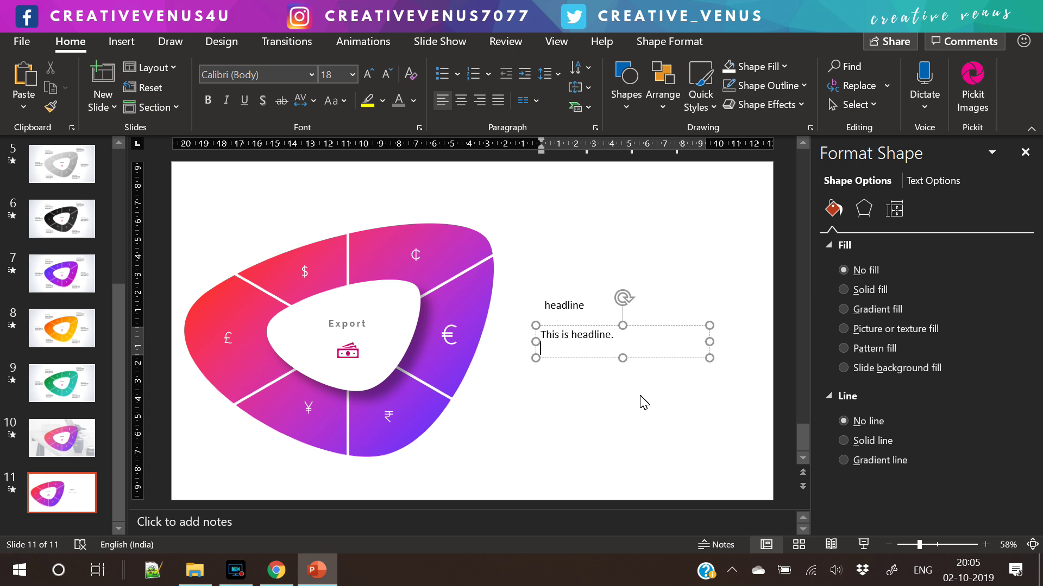
text(=lorem(1))
key(Return)
Format all the body text as Raleway 12 in a lighter grey colour
key(ctrl+a)
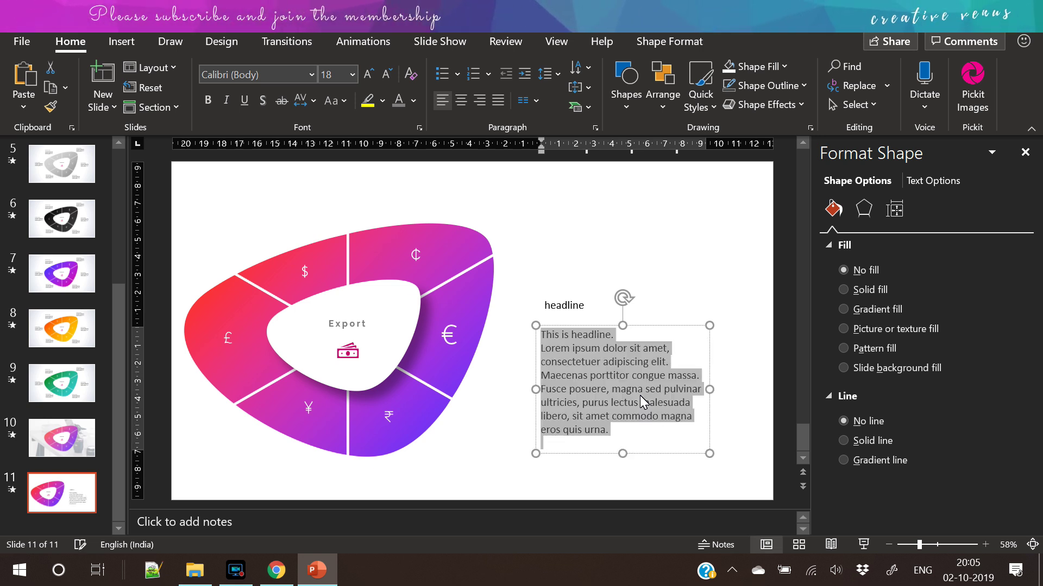
click(274, 71)
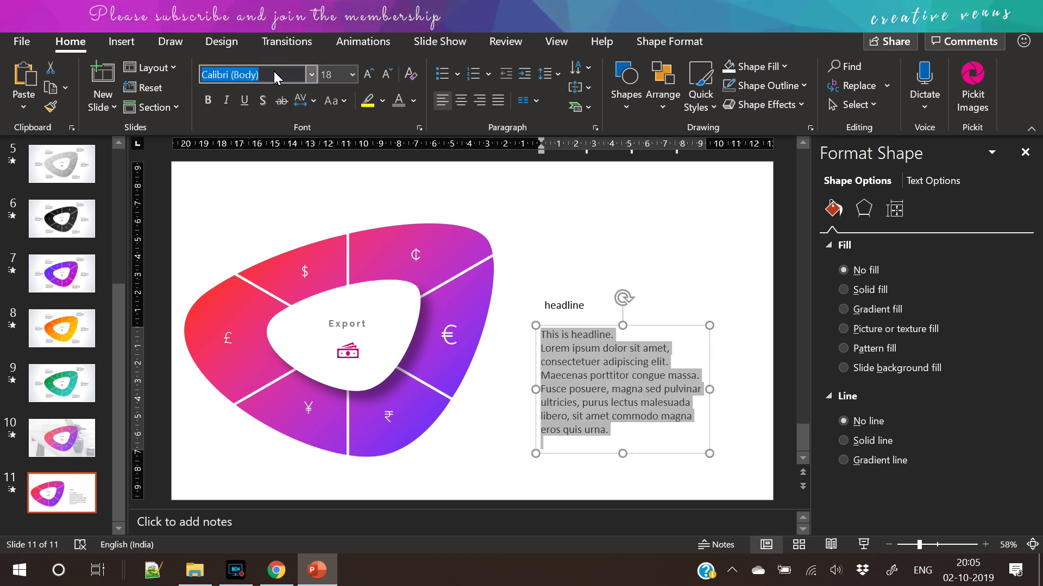
text(Ra)
key(Return)
click(368, 72)
click(386, 75)
click(386, 75)
click(386, 74)
click(386, 75)
click(400, 101)
click(584, 391)
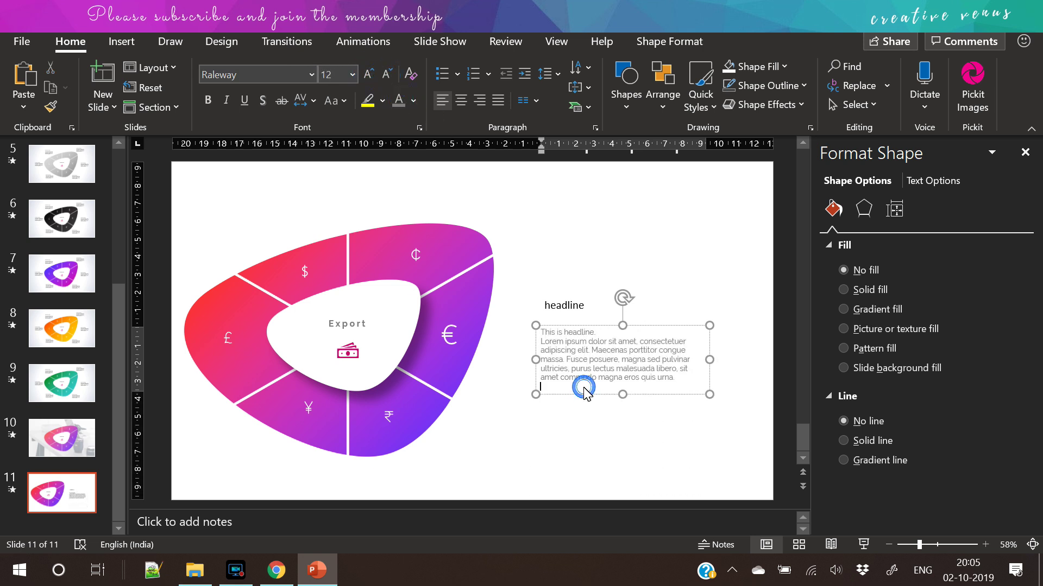
Reposition the body and headline boxes and delete the redundant 'This is headline.' line
drag(584, 398, 580, 425)
drag(564, 314, 560, 354)
click(549, 363)
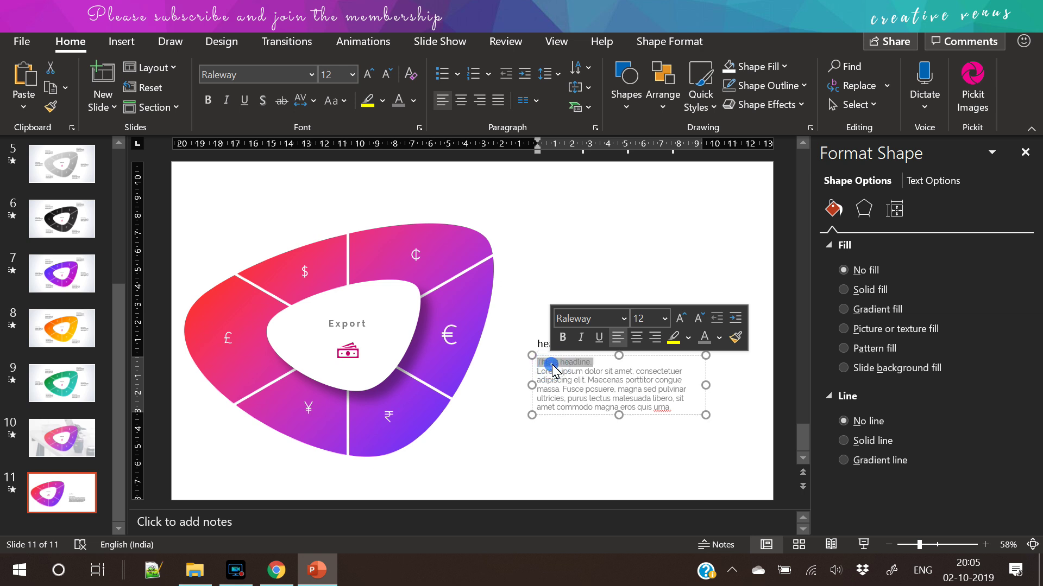
key(Delete)
Capitalize the label to 'Headline' and move both text boxes up together
click(567, 344)
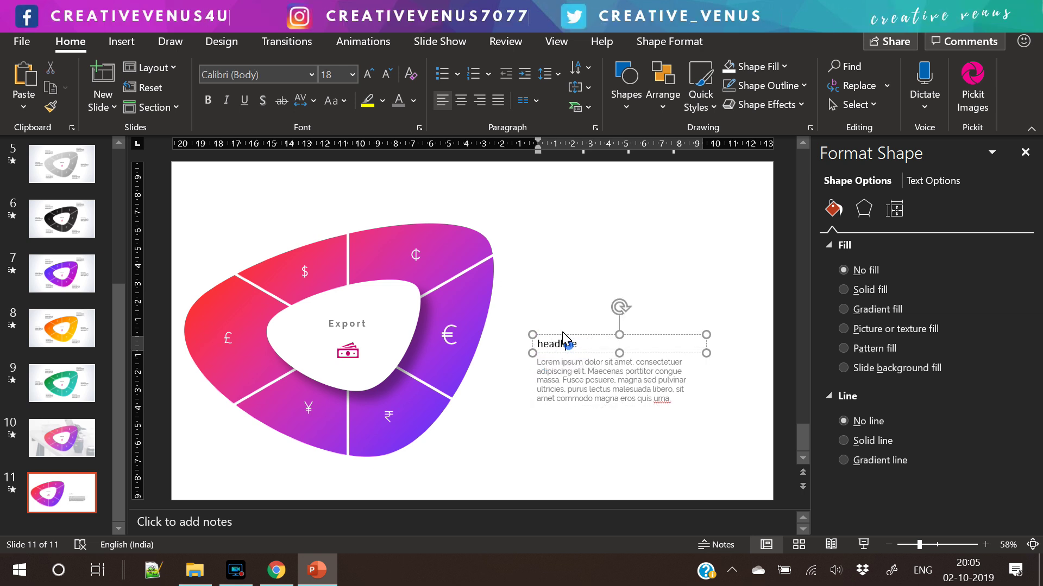
click(561, 334)
click(334, 101)
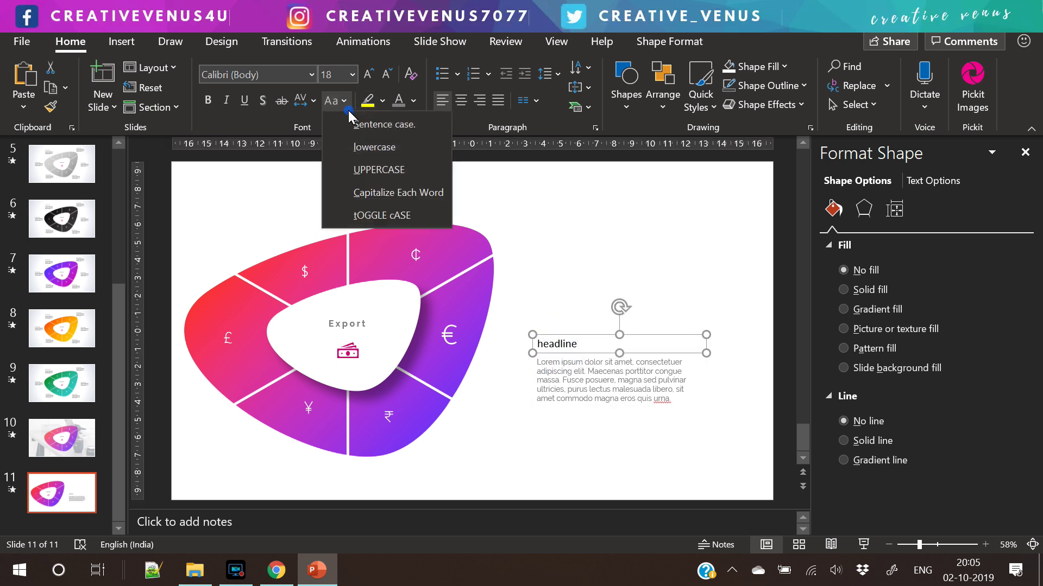
click(369, 196)
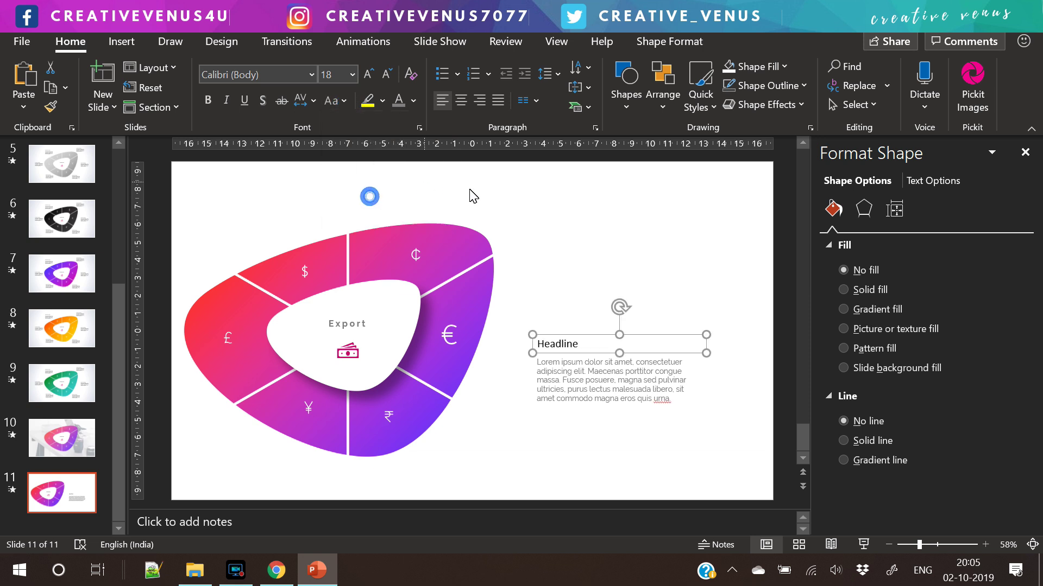
shift+click(574, 377)
drag(573, 342, 568, 320)
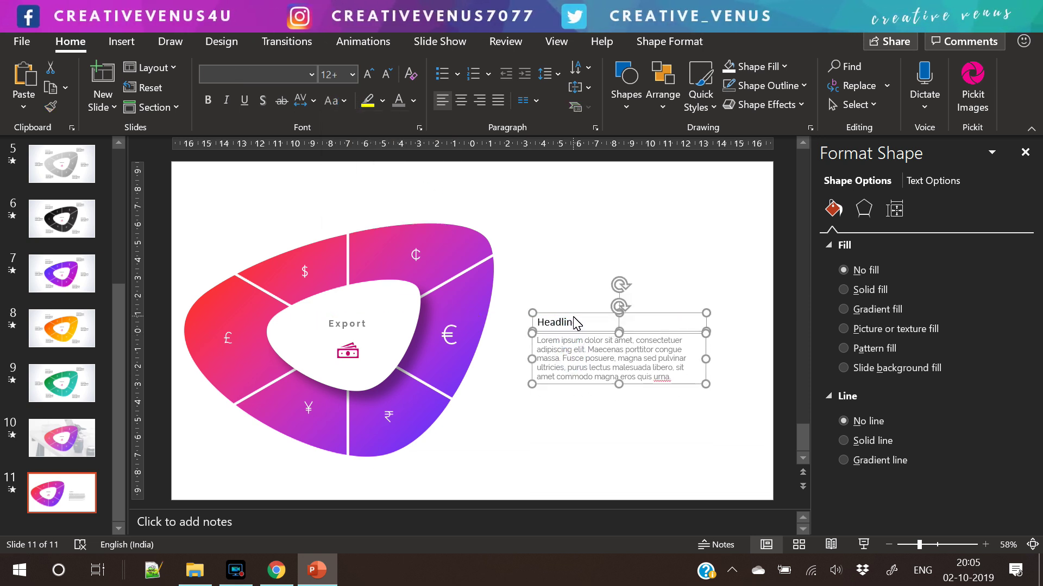
Justify the body paragraph, widen its box, and align the Headline box with it
click(667, 385)
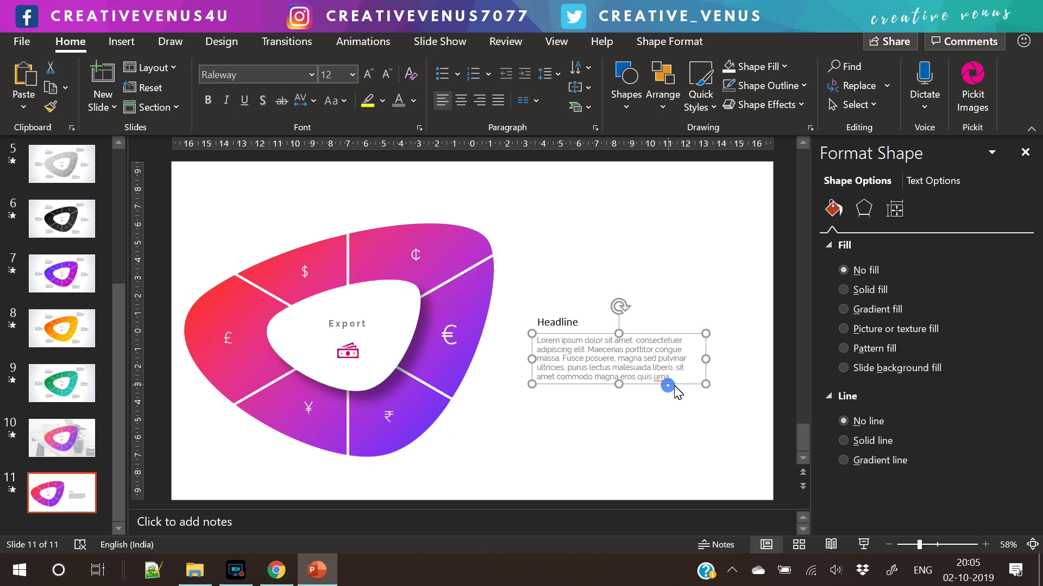
click(498, 101)
mouse_move(706, 359)
mouse_down()
mouse_move(735, 362)
mouse_move(705, 367)
mouse_up()
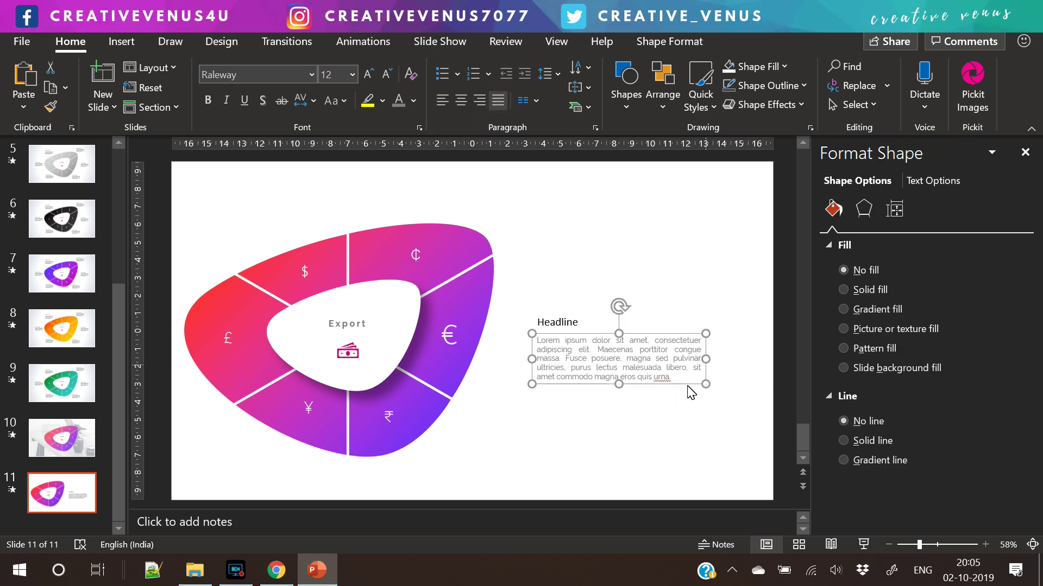
click(566, 317)
drag(566, 316, 566, 316)
Set the Headline font to Raleway
click(253, 75)
text(Ra)
key(Return)
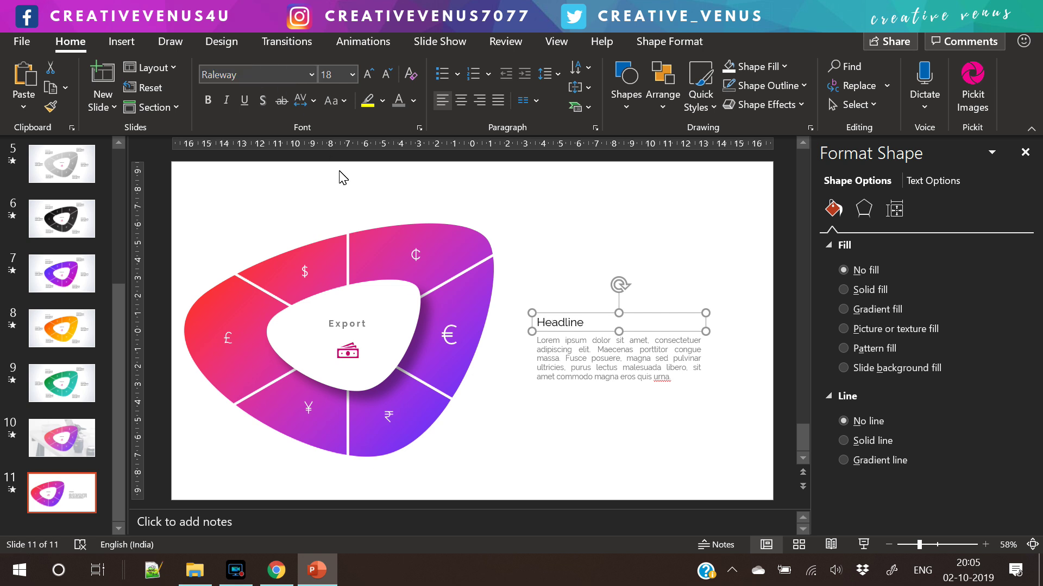
click(623, 446)
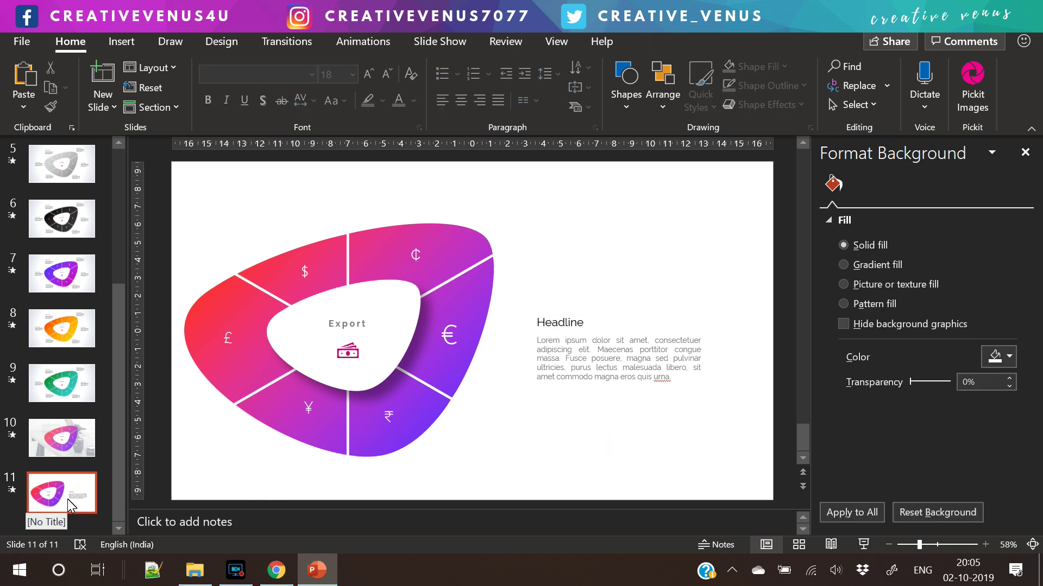
click(709, 464)
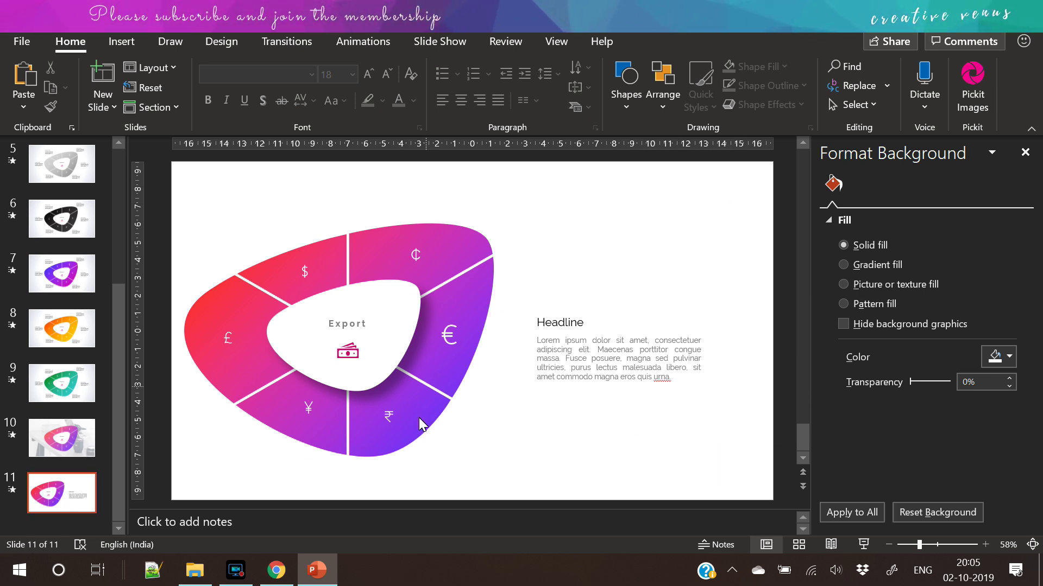
click(122, 41)
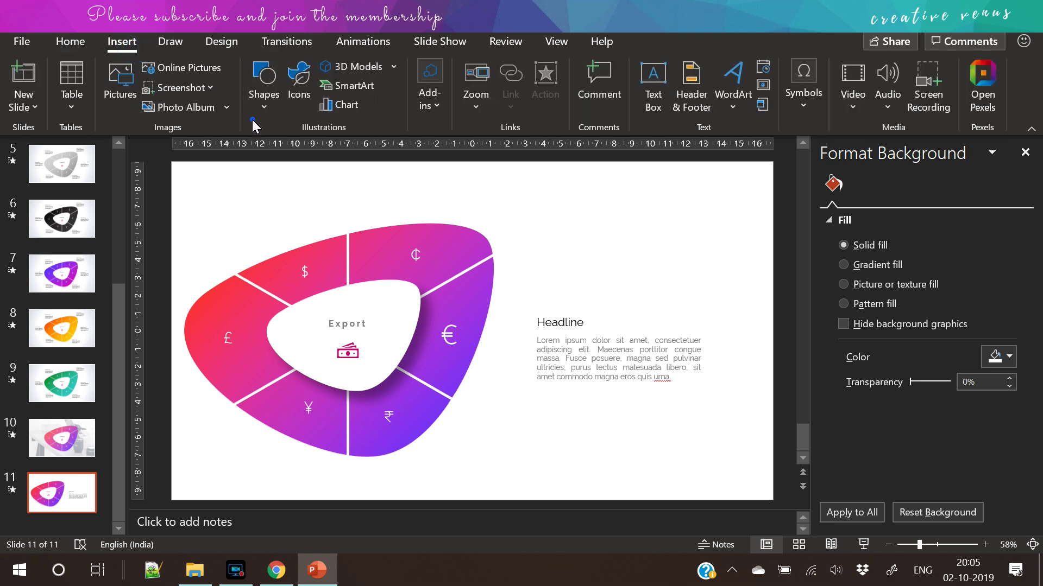
click(265, 89)
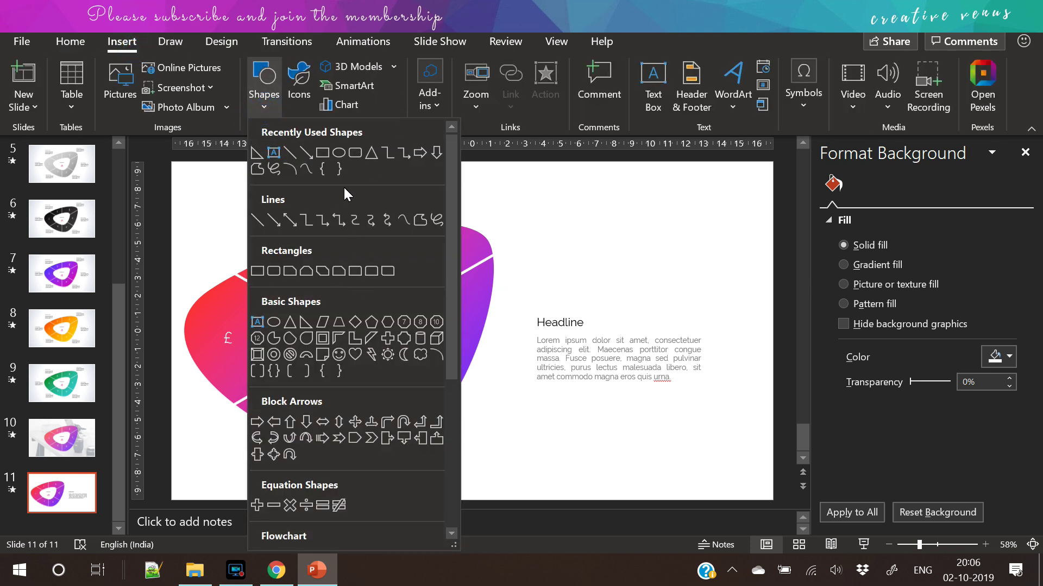
click(560, 264)
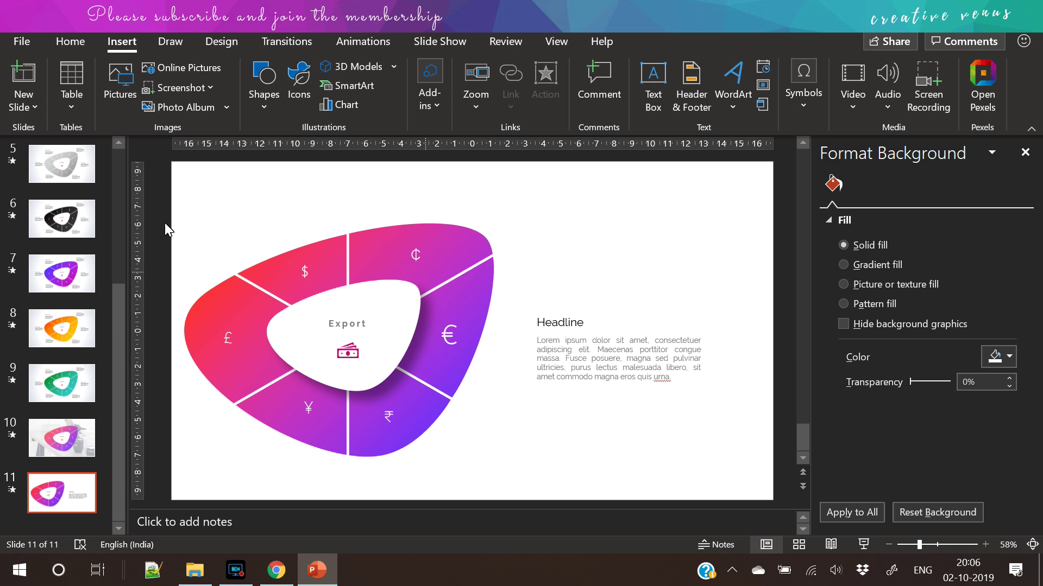
scroll(63, 265, up, 4)
scroll(64, 264, down, 4)
click(395, 341)
click(407, 304)
click(512, 230)
right_click(513, 231)
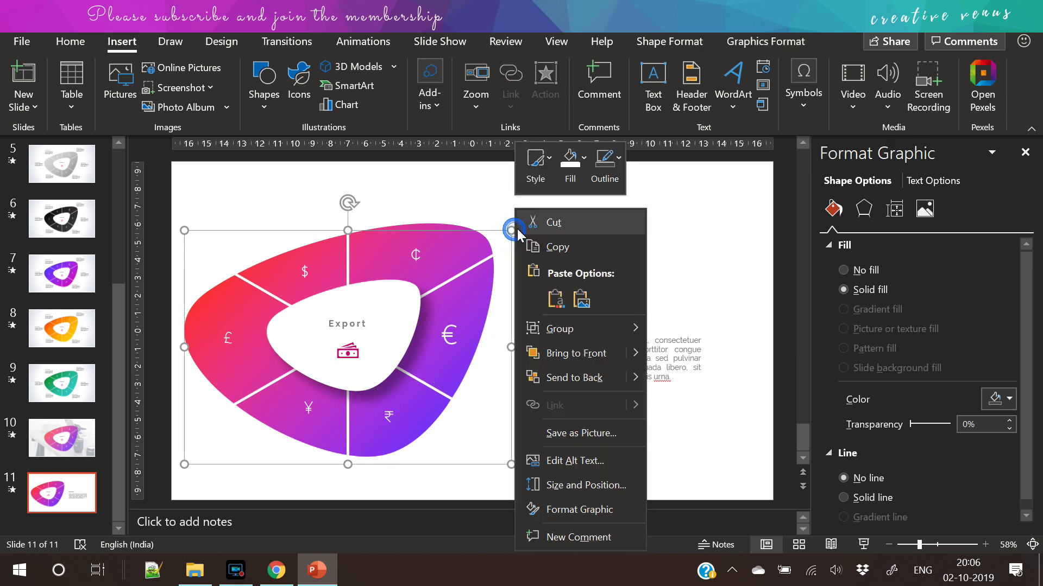
click(502, 227)
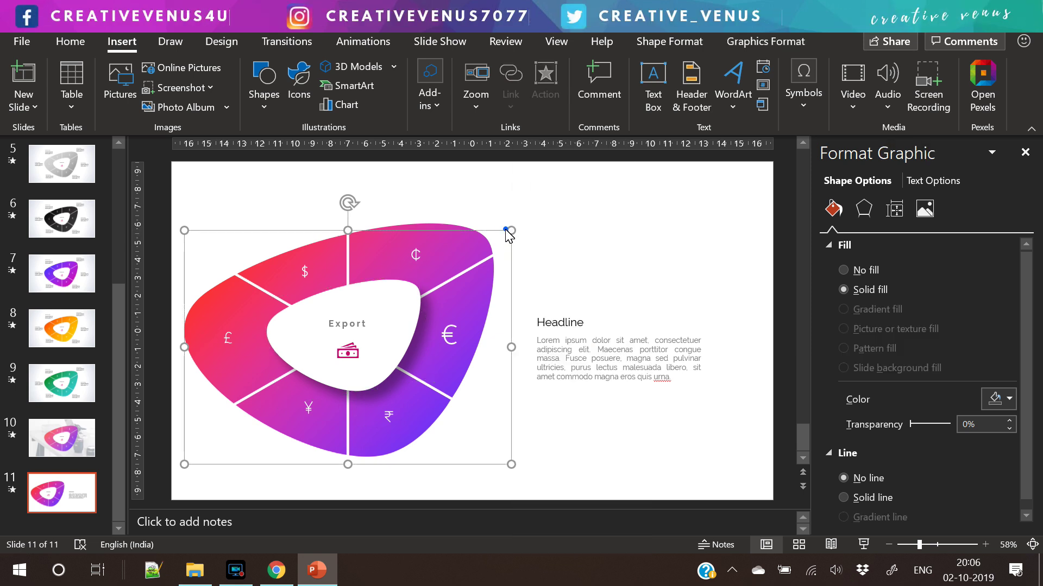
click(448, 226)
click(581, 223)
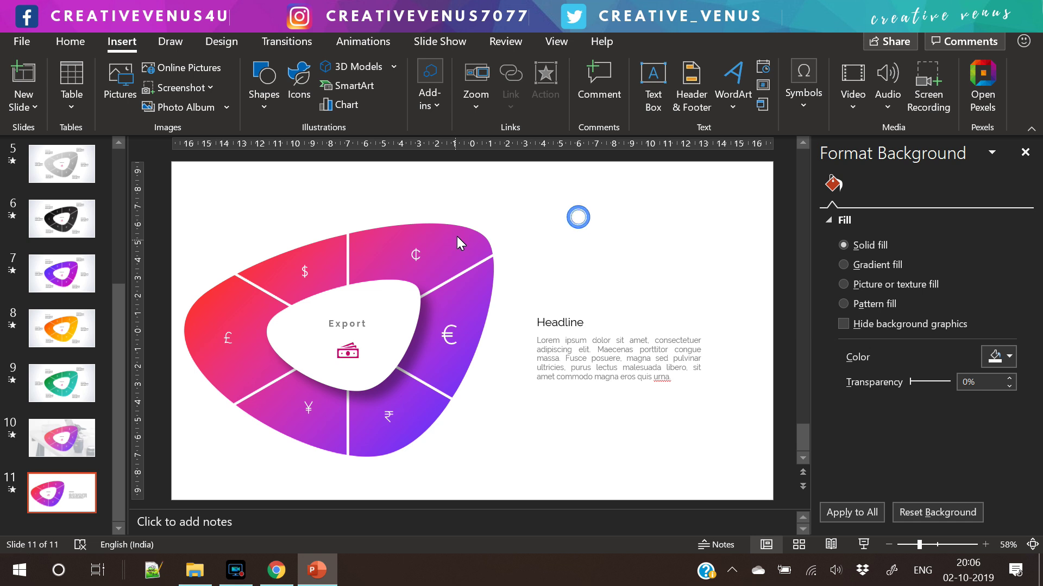
click(457, 233)
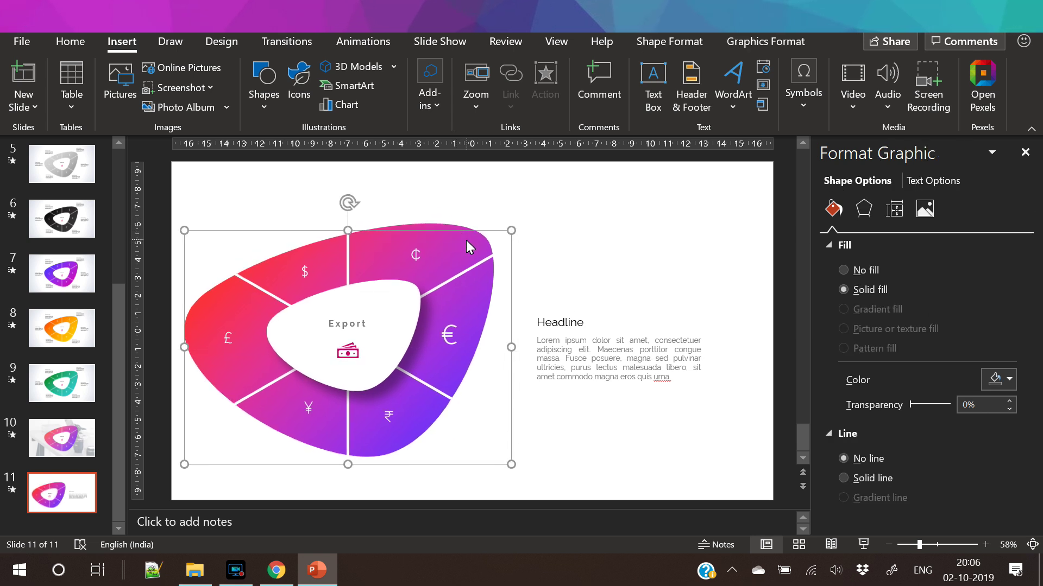
Copy the white centre shape and place the copy above the Headline text
click(395, 310)
key(ctrl+c)
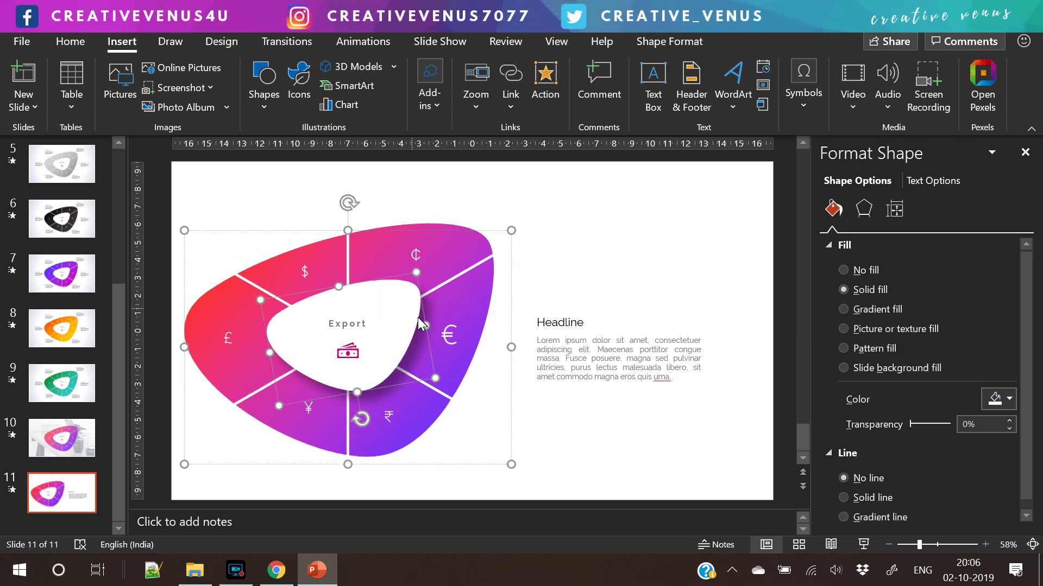
key(ctrl+v)
drag(404, 332, 709, 247)
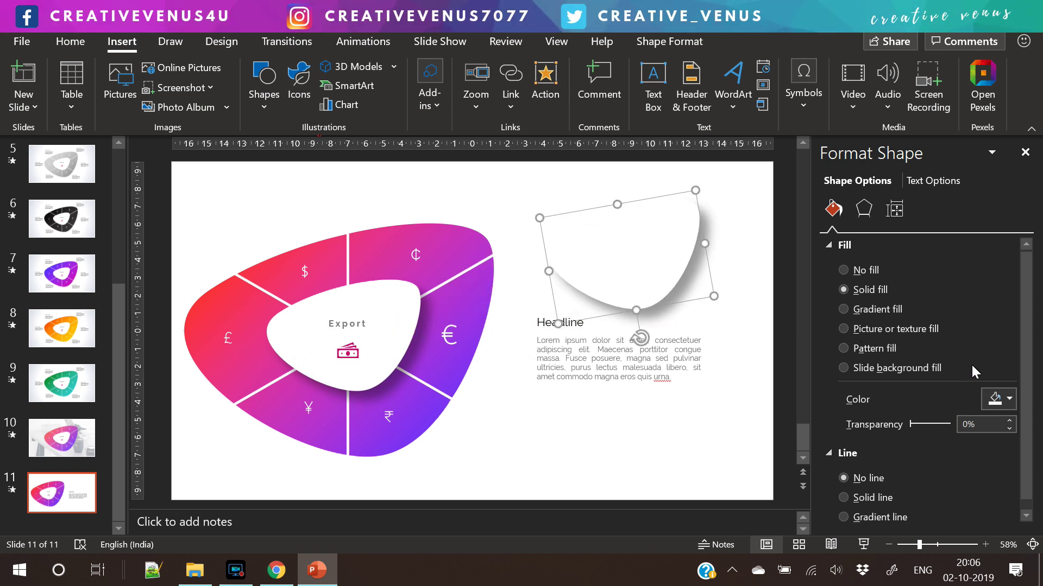
Set the copy's shadow preset to No Shadow
click(862, 212)
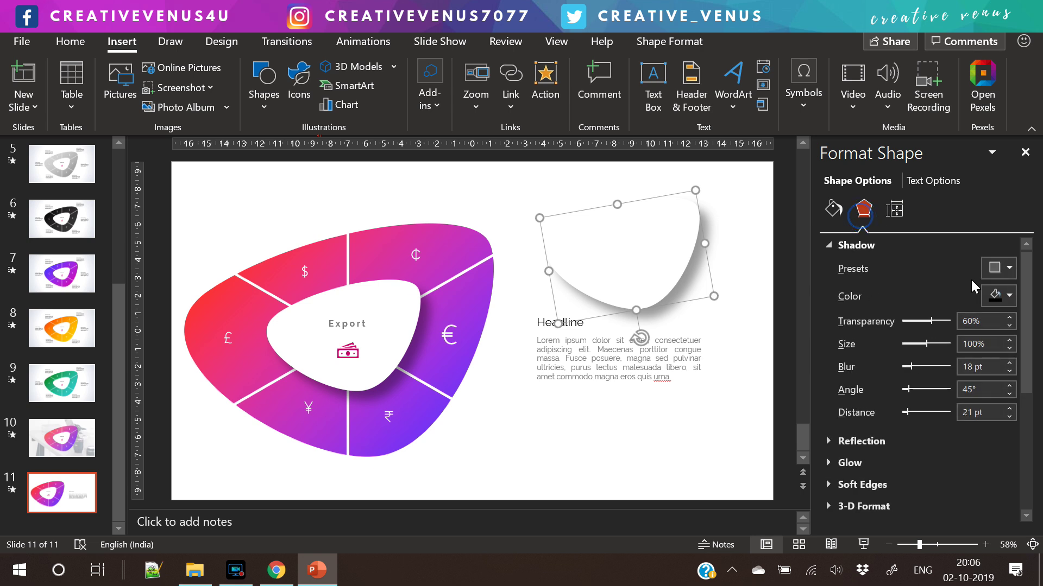
click(998, 268)
click(931, 328)
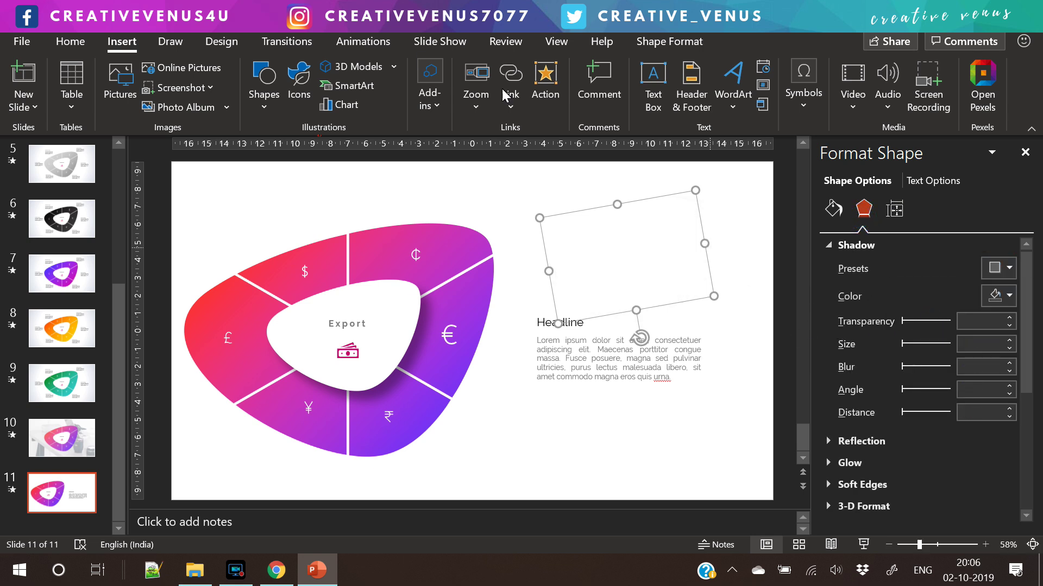
click(834, 209)
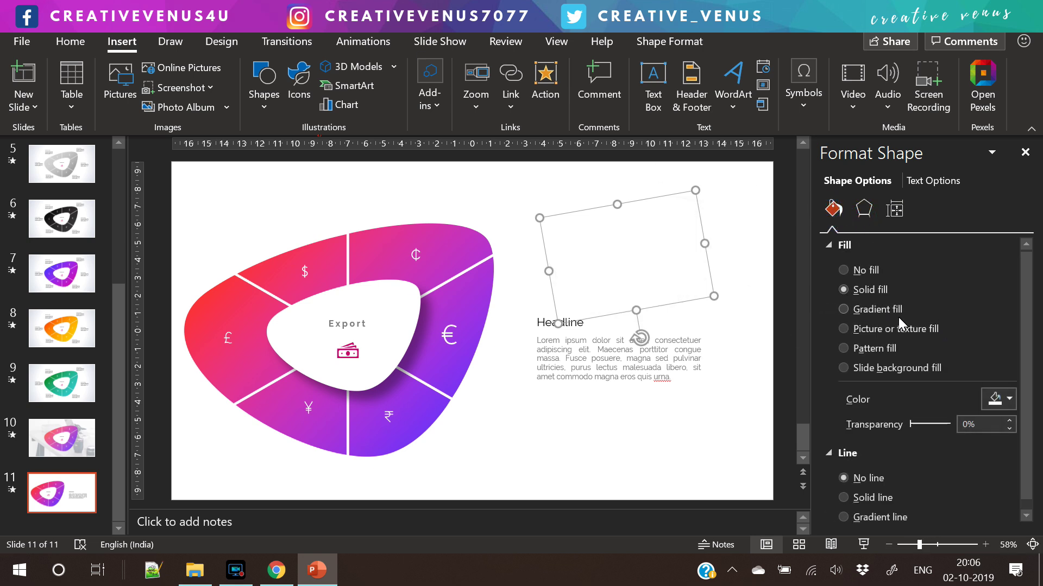
Give the copy a gradient fill, then enlarge, rotate and position it over the slide's right edge
click(884, 311)
drag(713, 295, 830, 352)
click(901, 545)
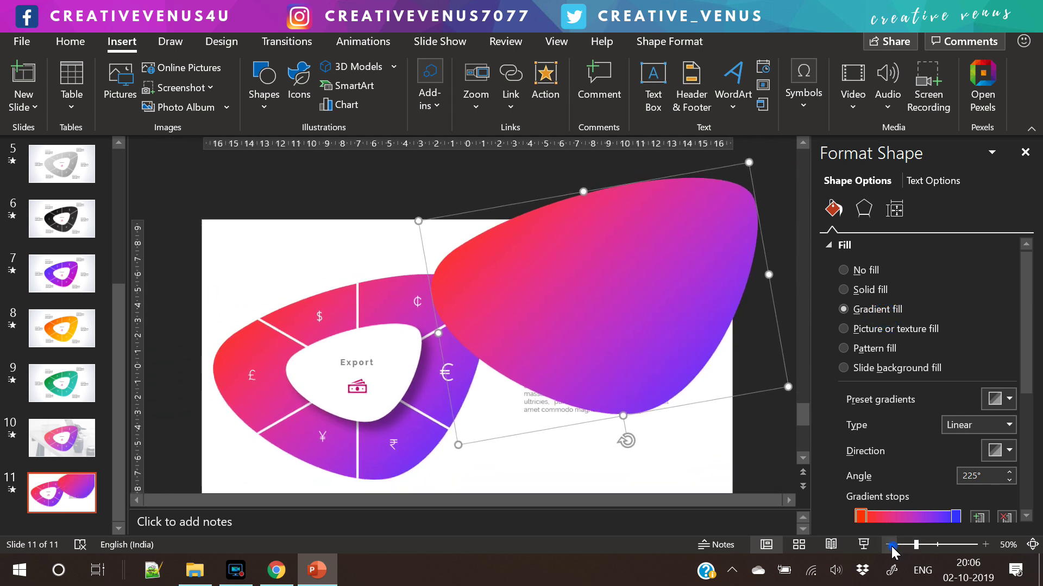
drag(525, 303, 554, 339)
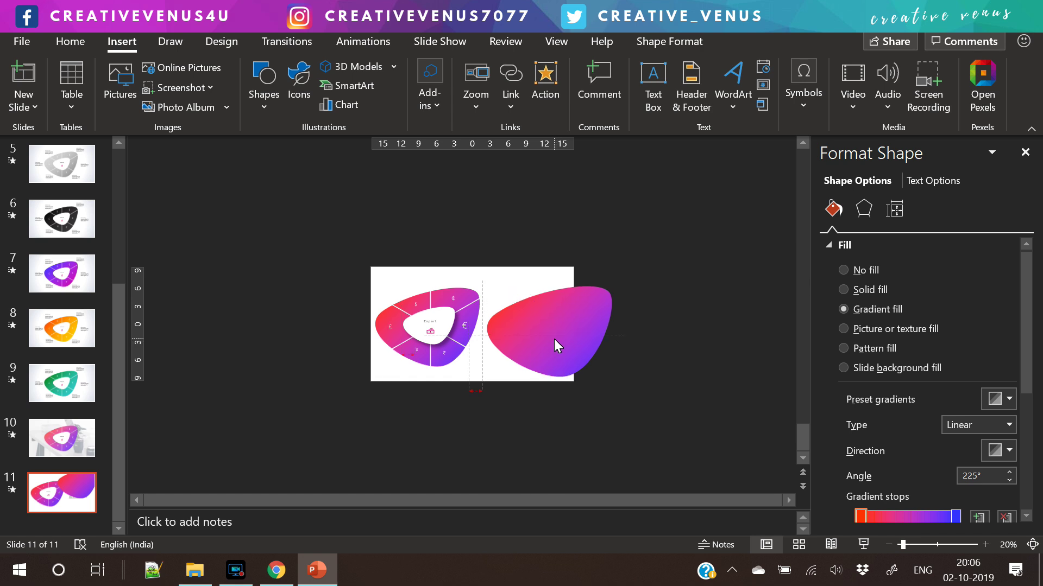
drag(612, 277, 677, 262)
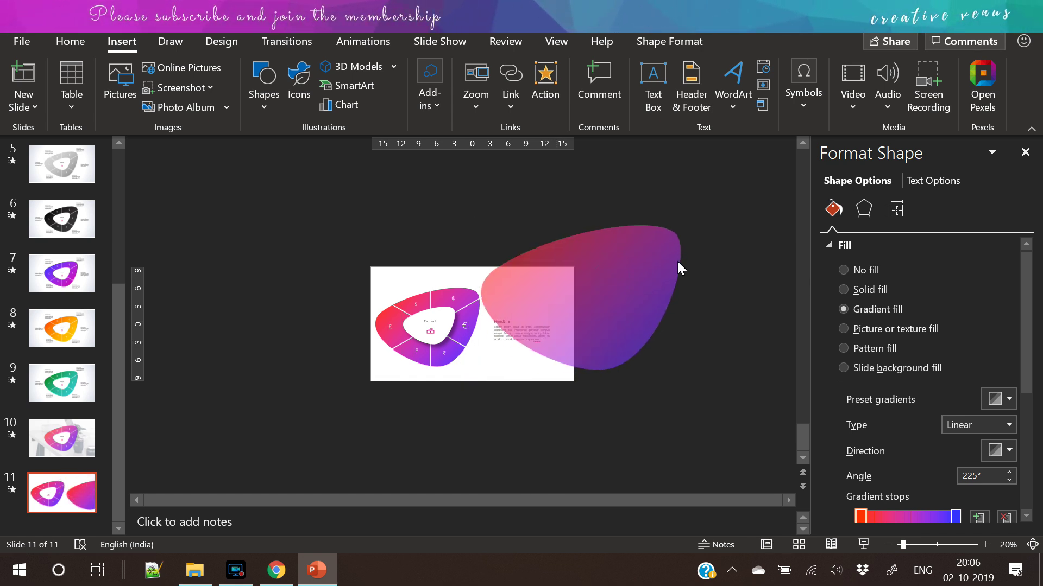
drag(617, 424, 672, 418)
mouse_move(584, 331)
mouse_down()
mouse_move(578, 321)
mouse_move(571, 334)
mouse_up()
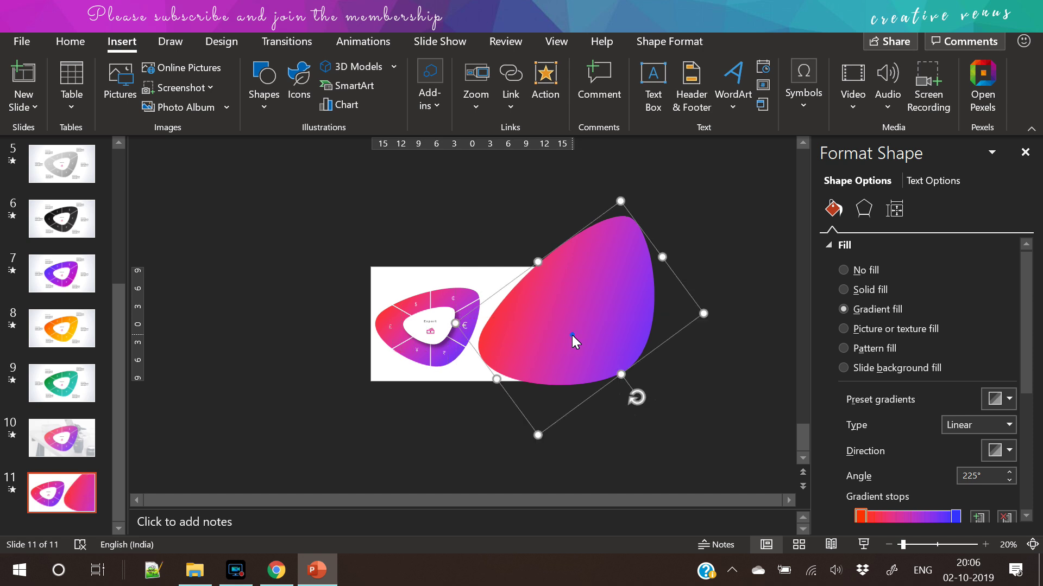
Send the blob to back and switch it to a solid light-grey fill
right_click(572, 334)
click(629, 354)
click(986, 545)
click(986, 546)
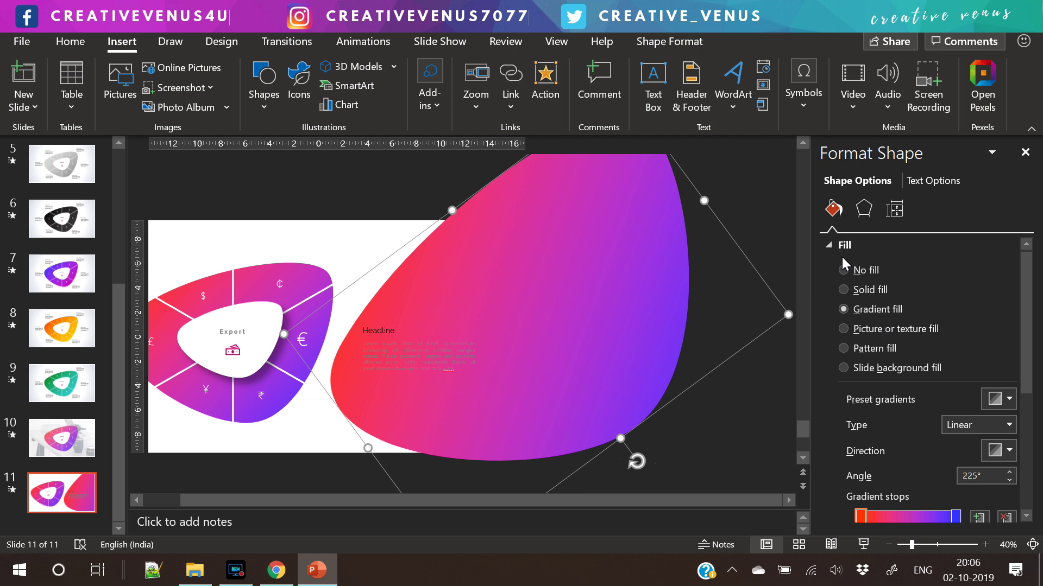
click(866, 295)
click(1008, 399)
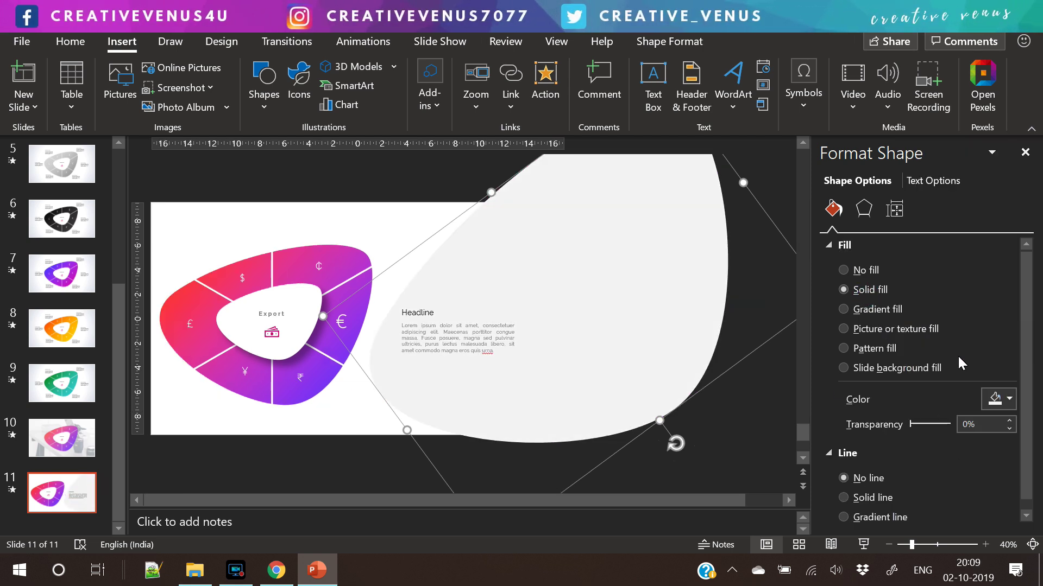
Apply a diagonal stripe pattern fill with white foreground and light grey background
click(882, 353)
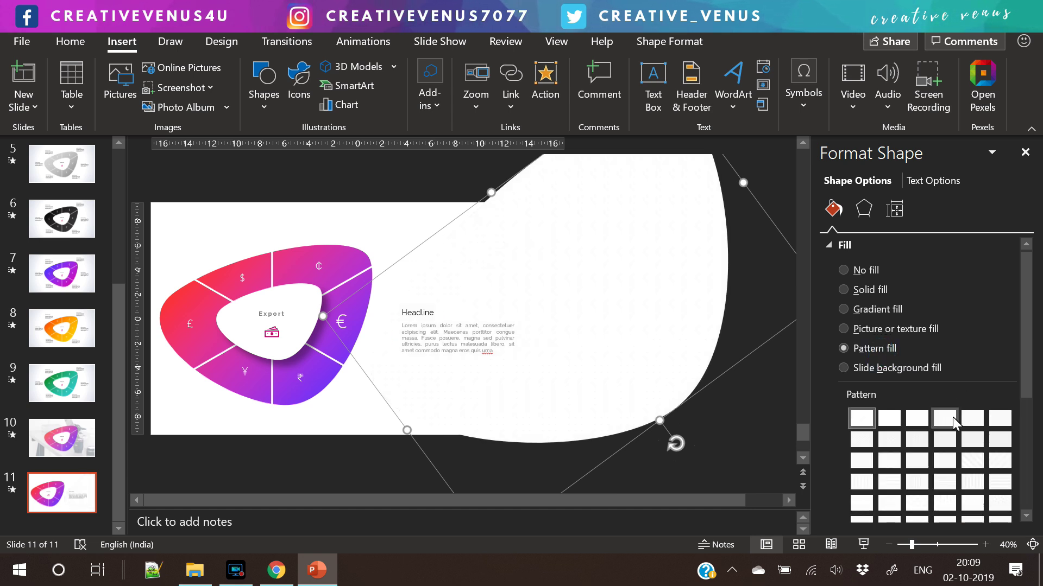
scroll(1013, 414, down, 5)
click(999, 463)
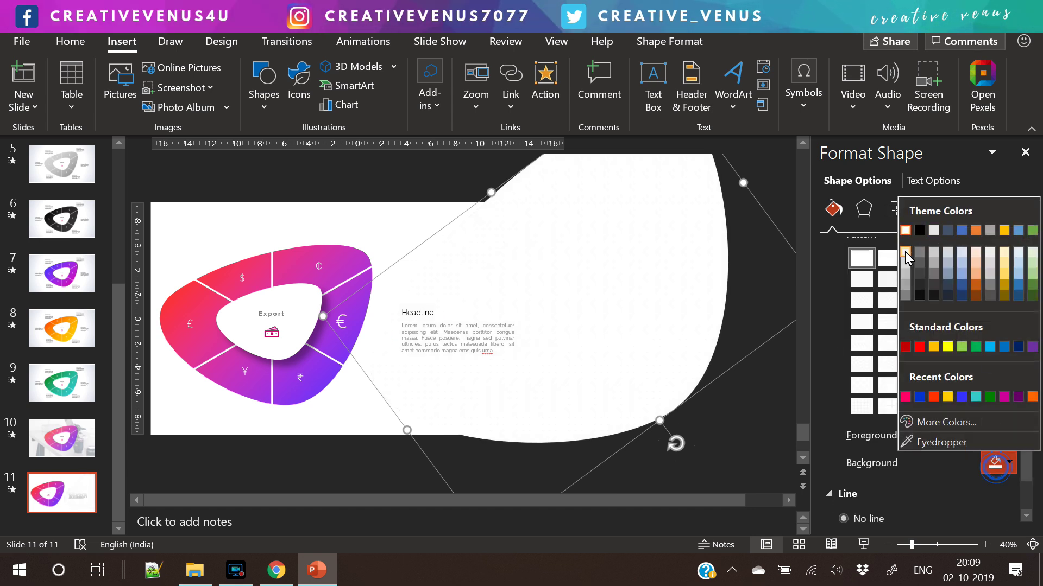
click(905, 252)
click(998, 434)
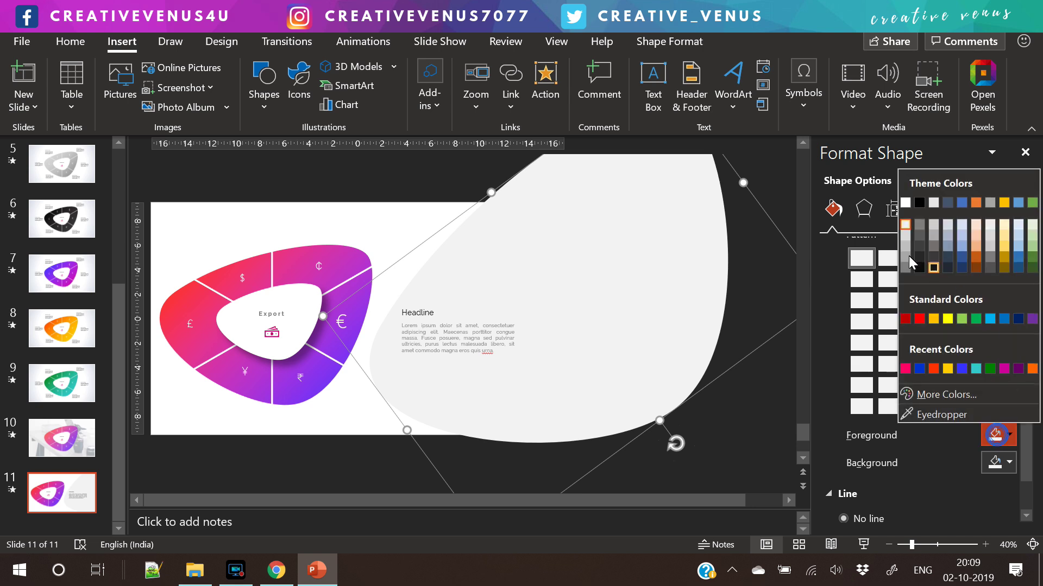
click(905, 205)
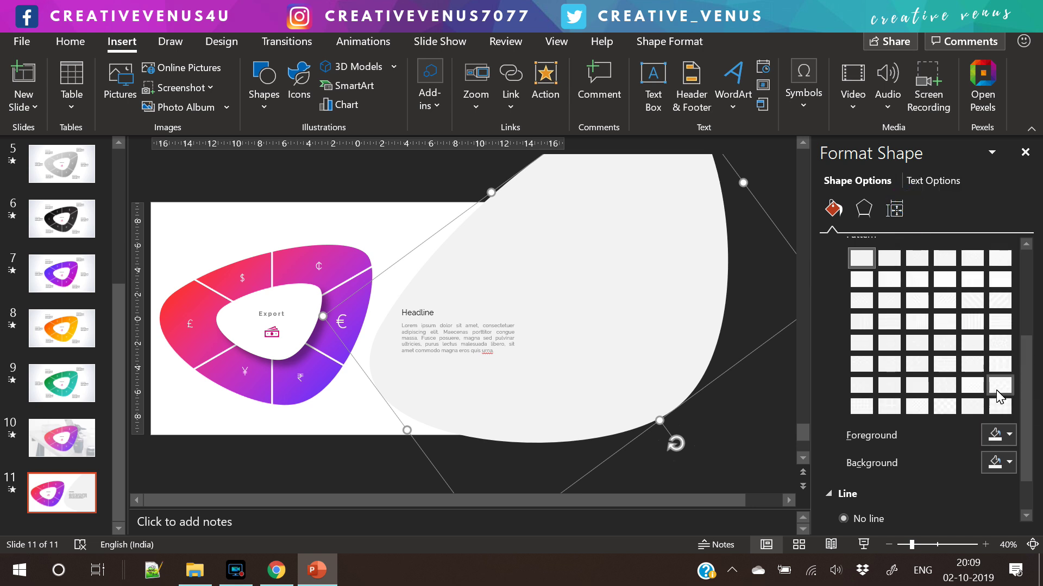
click(946, 300)
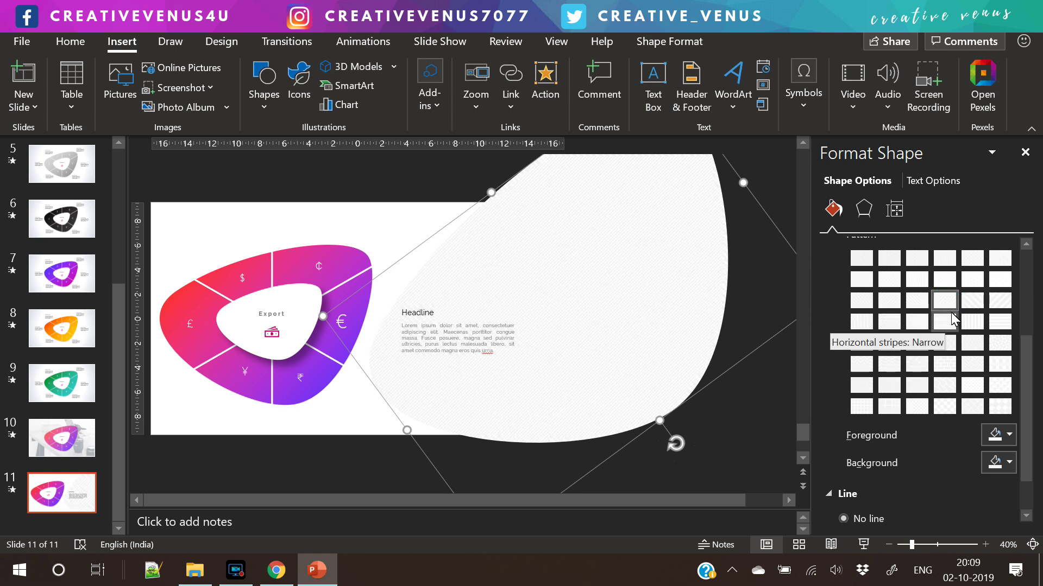
click(916, 299)
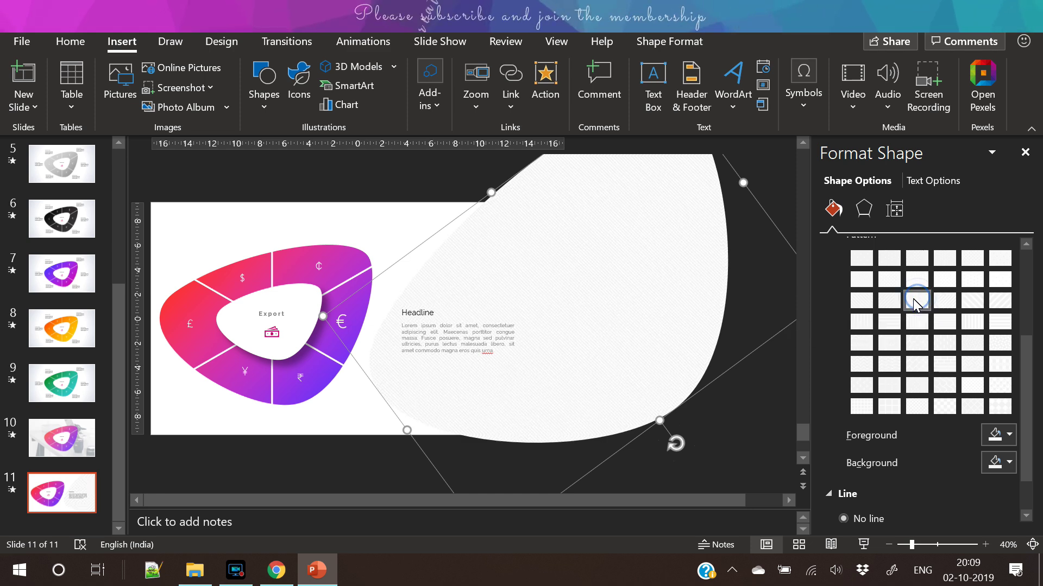
Change the pattern's background colour to a darker grey shade
click(728, 438)
click(565, 338)
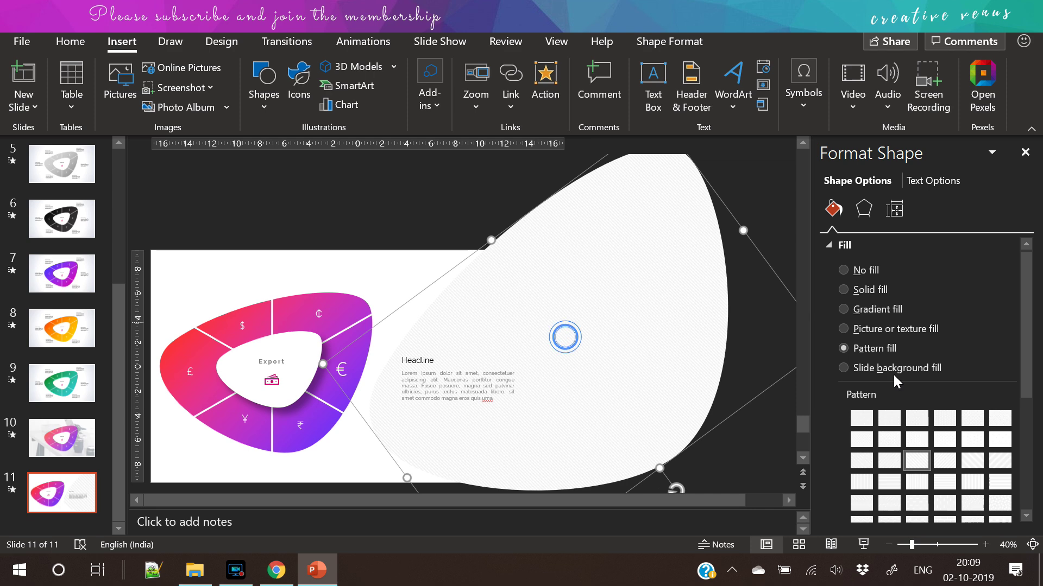
scroll(1025, 380, down, 3)
click(1008, 511)
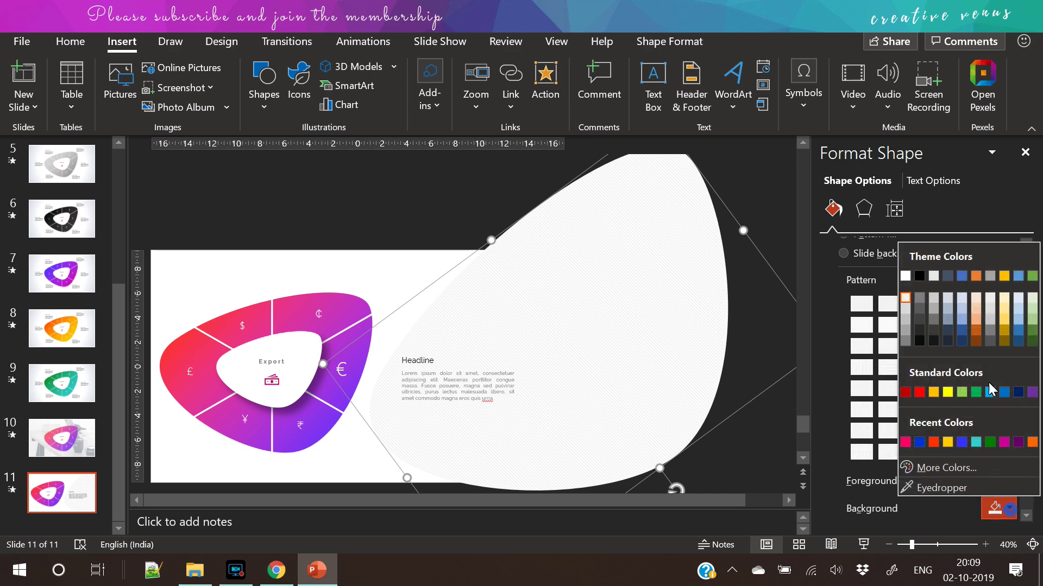
click(905, 306)
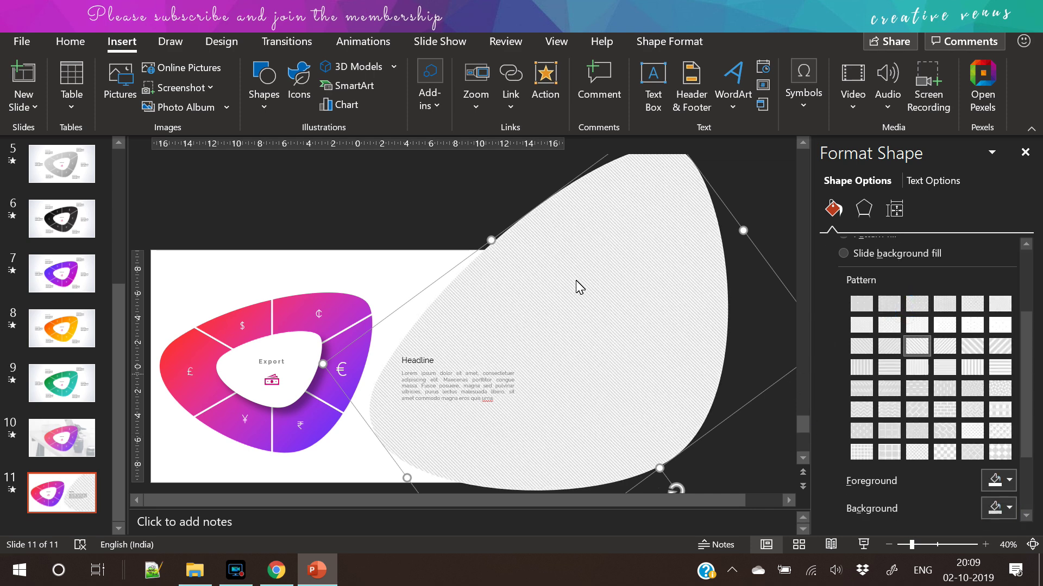
click(266, 97)
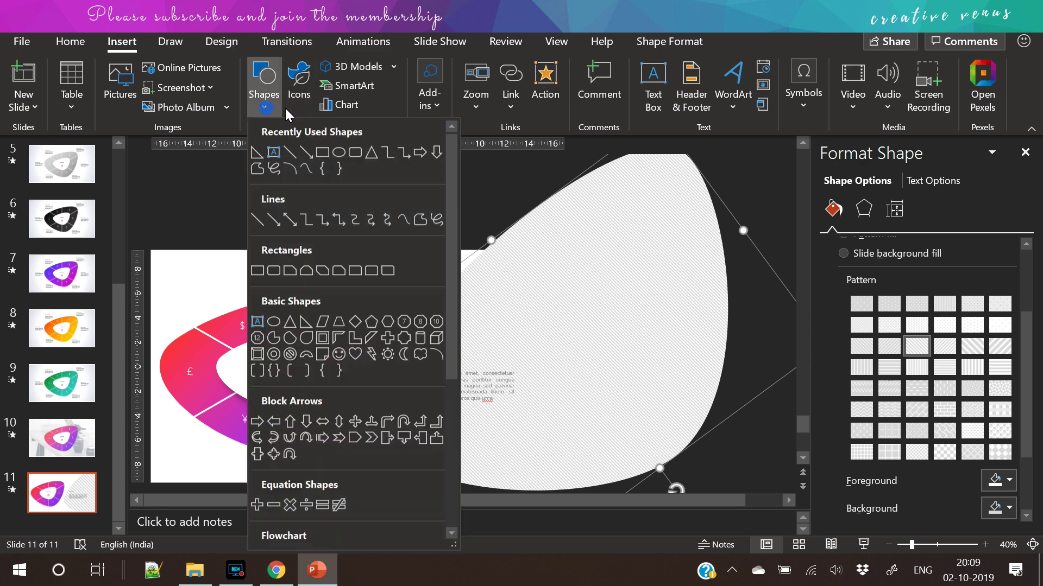
Draw a rectangle covering the area above the slide's top edge
click(322, 153)
drag(296, 193, 775, 250)
drag(548, 191, 553, 106)
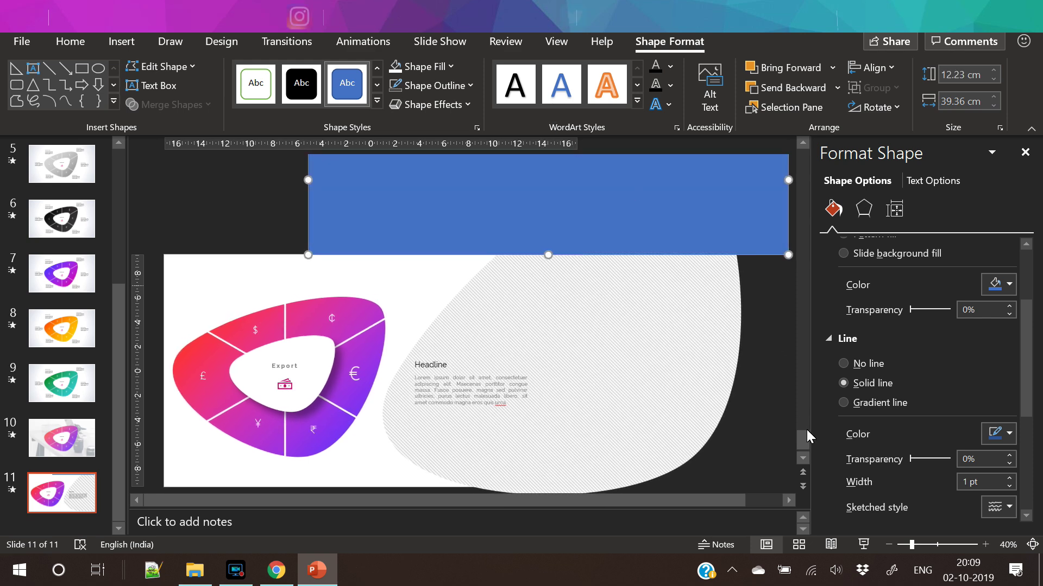
click(889, 545)
drag(607, 196, 605, 182)
Subtract the rectangle from the striped blob to trim it flat at the top
click(675, 346)
shift+click(497, 213)
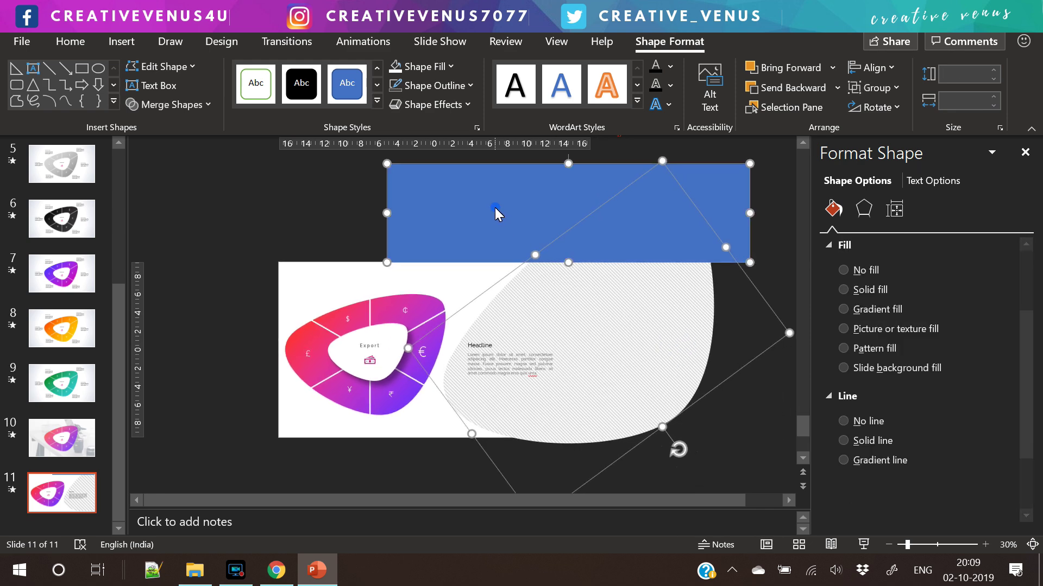
click(176, 109)
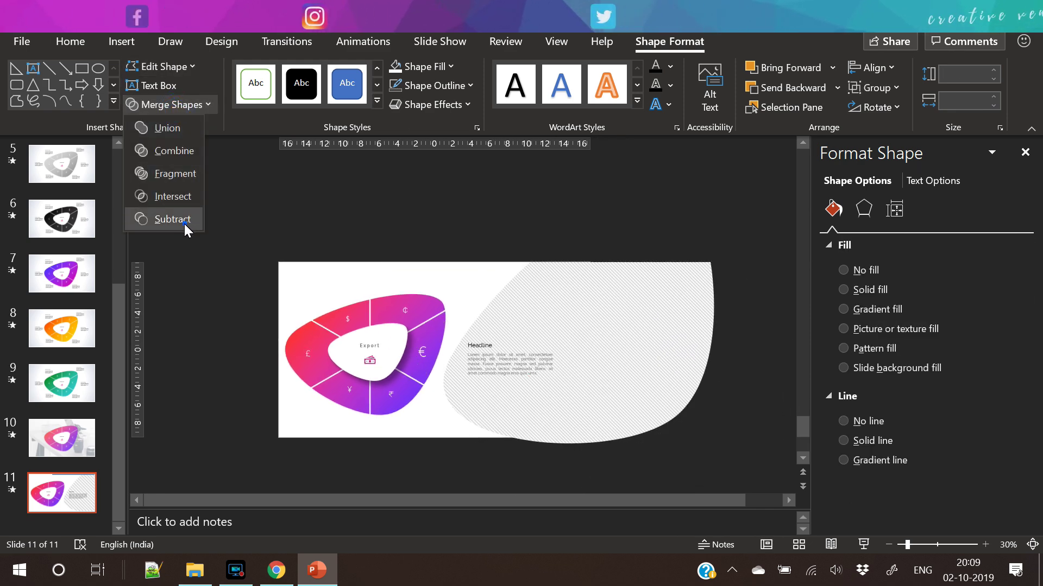
click(184, 224)
click(131, 43)
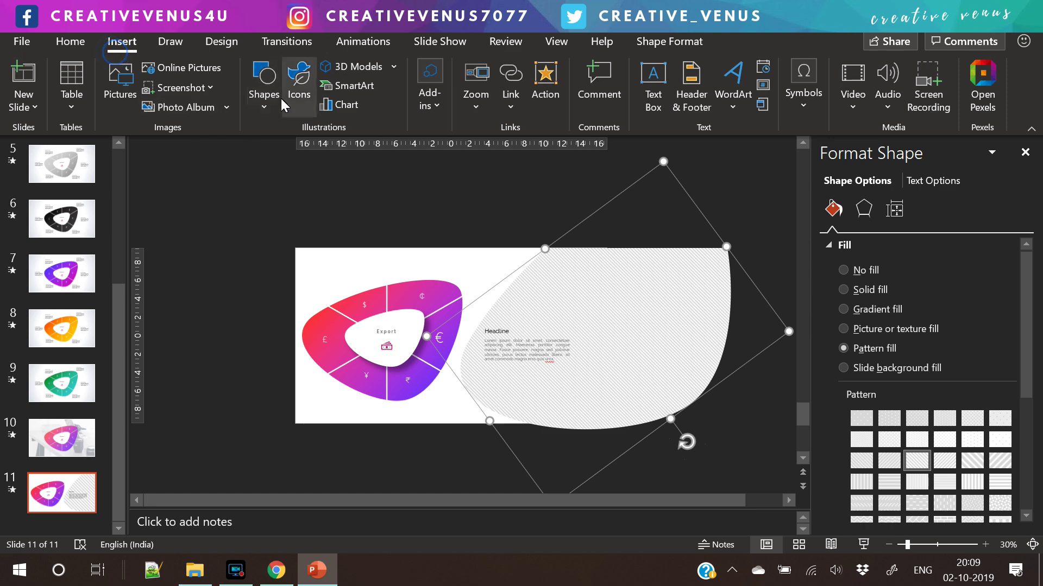
click(272, 111)
click(319, 155)
Draw a rectangle along the slide's bottom edge and test a Subtract, then undo it
mouse_move(417, 428)
mouse_down()
mouse_move(675, 447)
mouse_move(781, 470)
mouse_up()
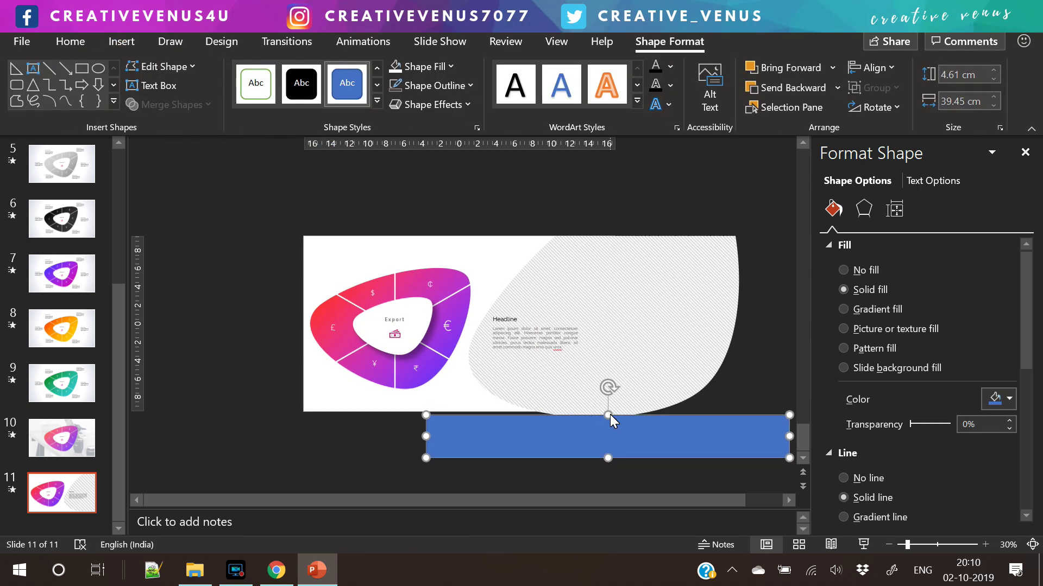
click(610, 415)
click(610, 414)
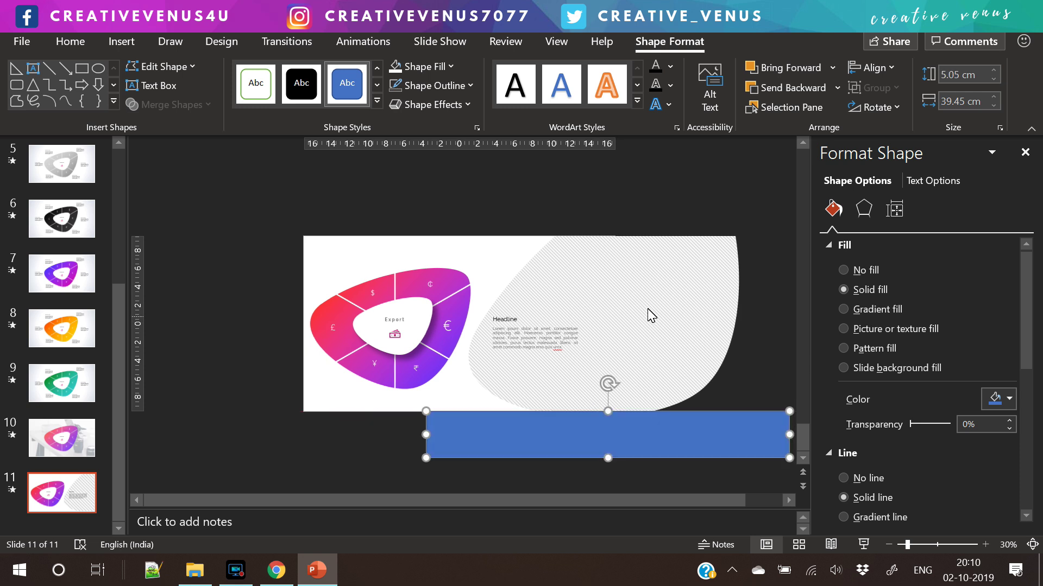
shift+click(646, 314)
click(169, 106)
click(153, 216)
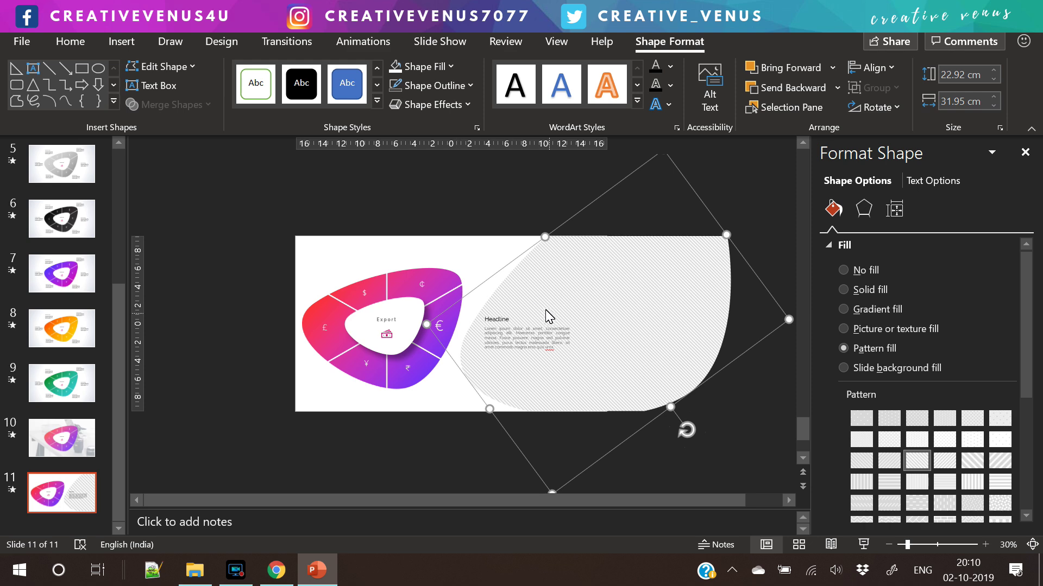
key(ctrl+z)
click(379, 445)
Select blob then rectangle, subtract again and undo, keeping the rectangle in place
click(525, 434)
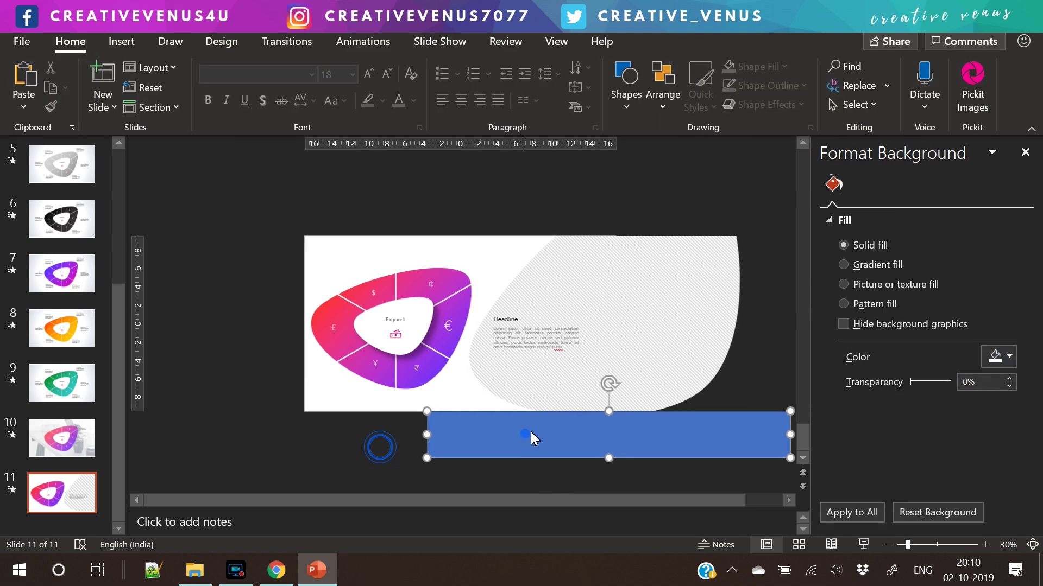
click(610, 413)
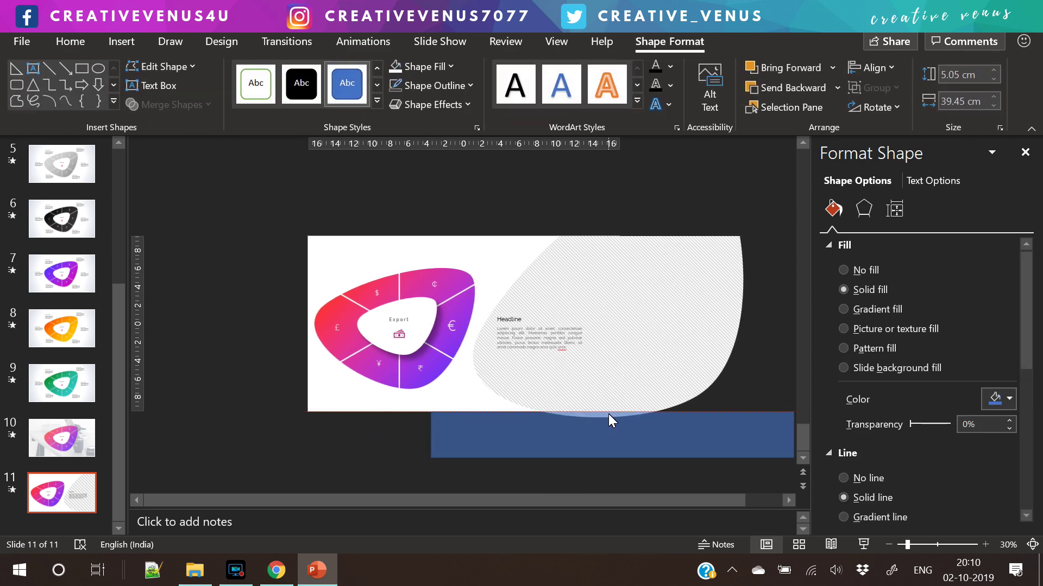
click(664, 384)
shift+click(641, 434)
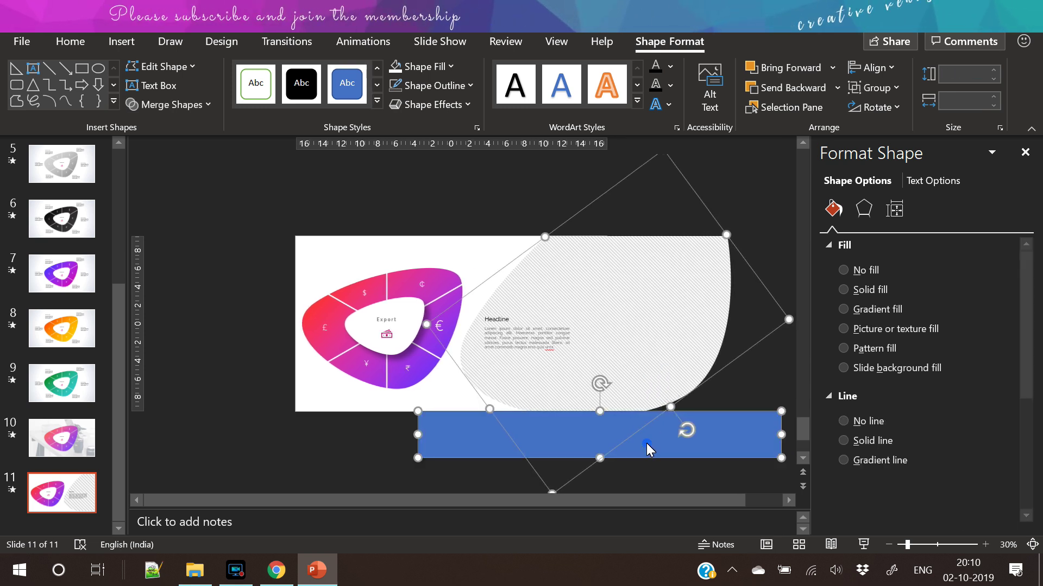
click(171, 105)
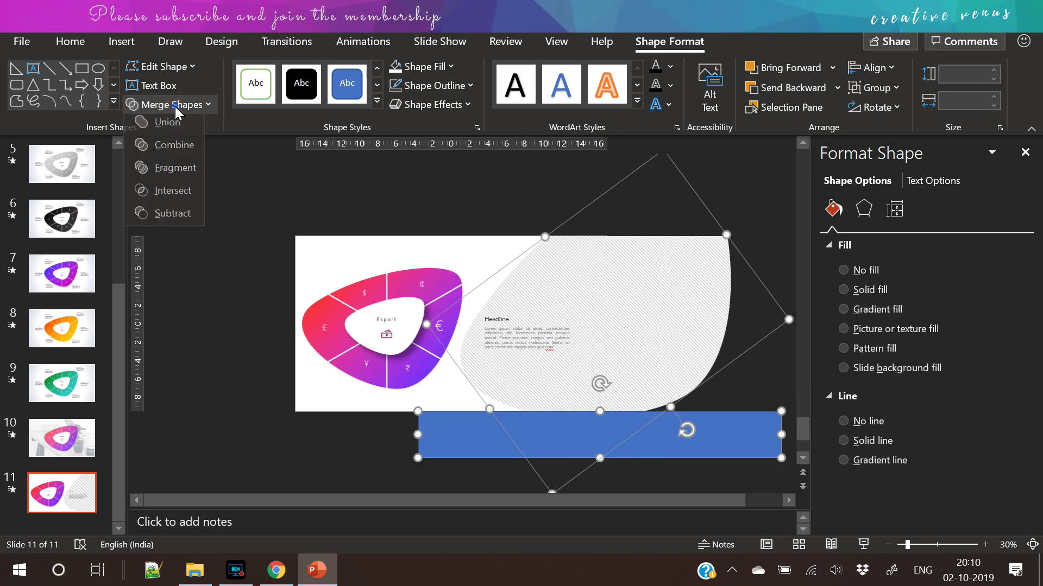
click(171, 211)
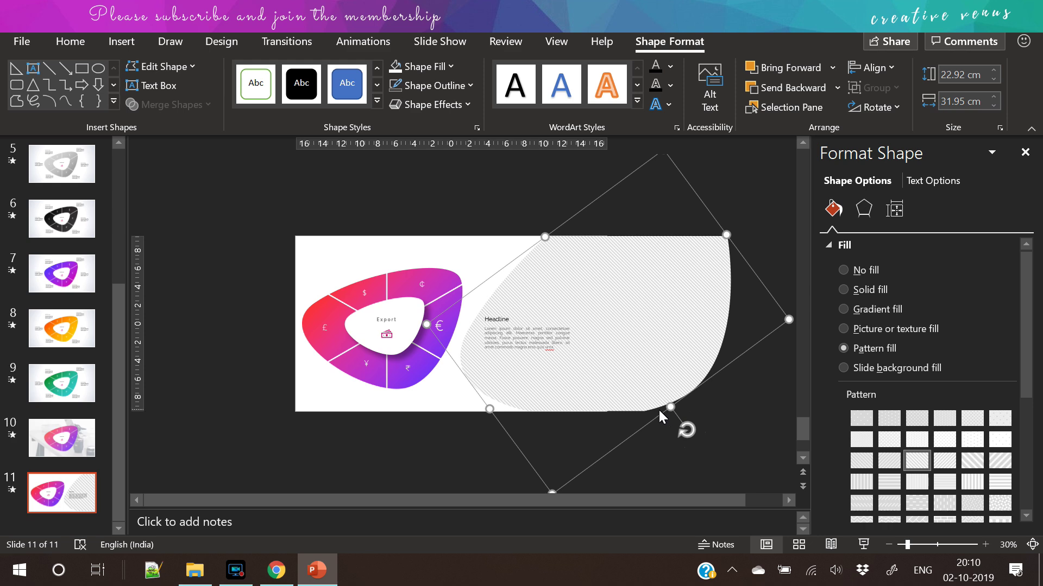
key(ctrl+z)
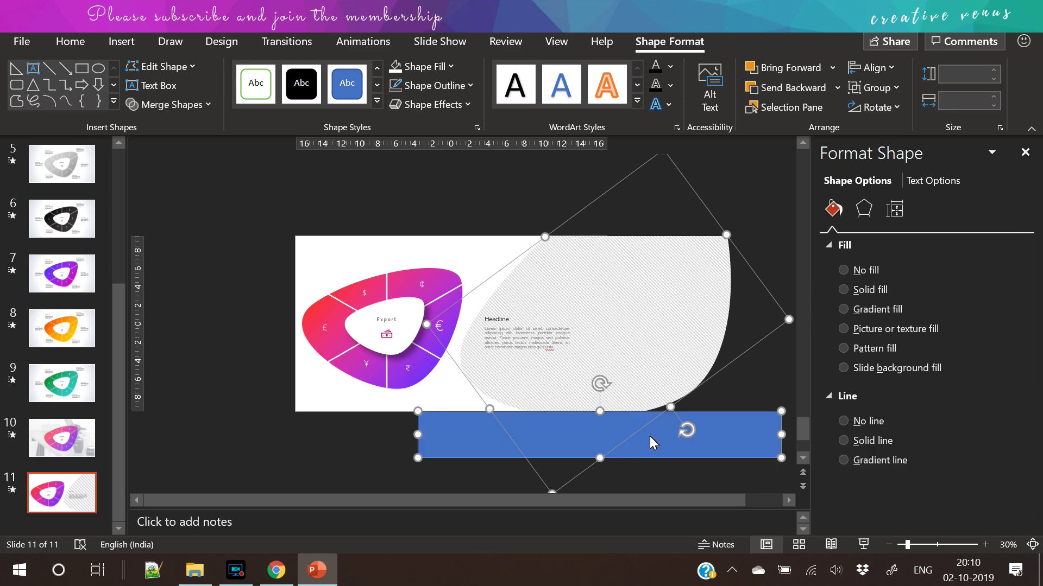
click(654, 472)
At 51% zoom, align the rectangle with the slide bottom and subtract it from the blob
drag(909, 546, 916, 545)
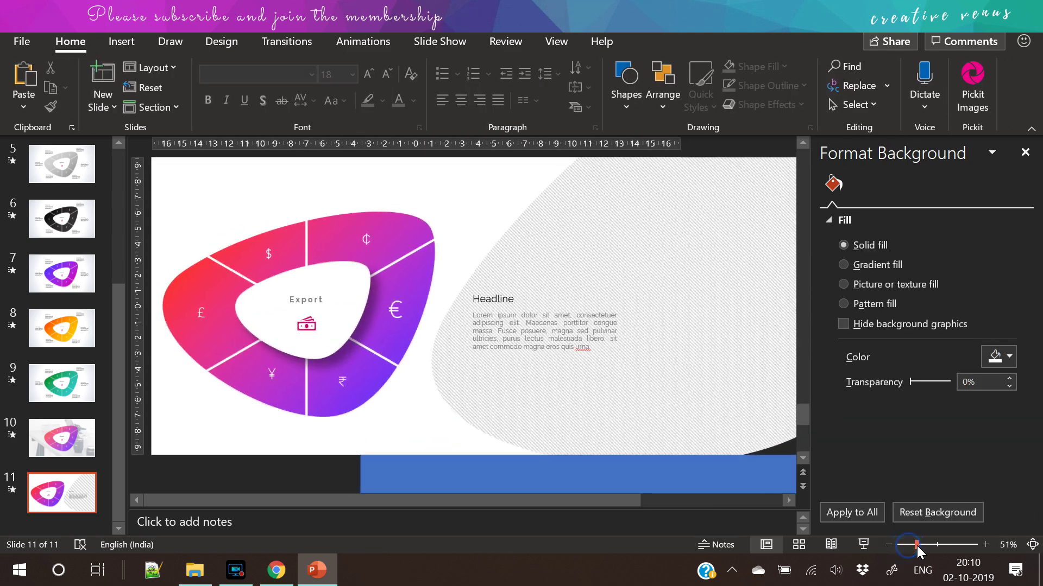
click(524, 483)
drag(598, 469, 565, 475)
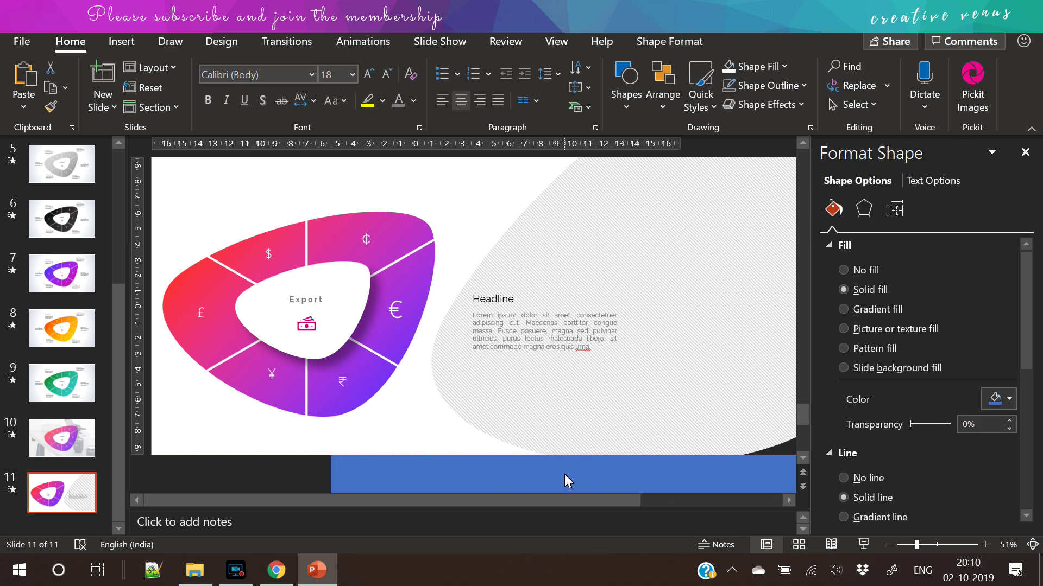
click(759, 410)
click(722, 470)
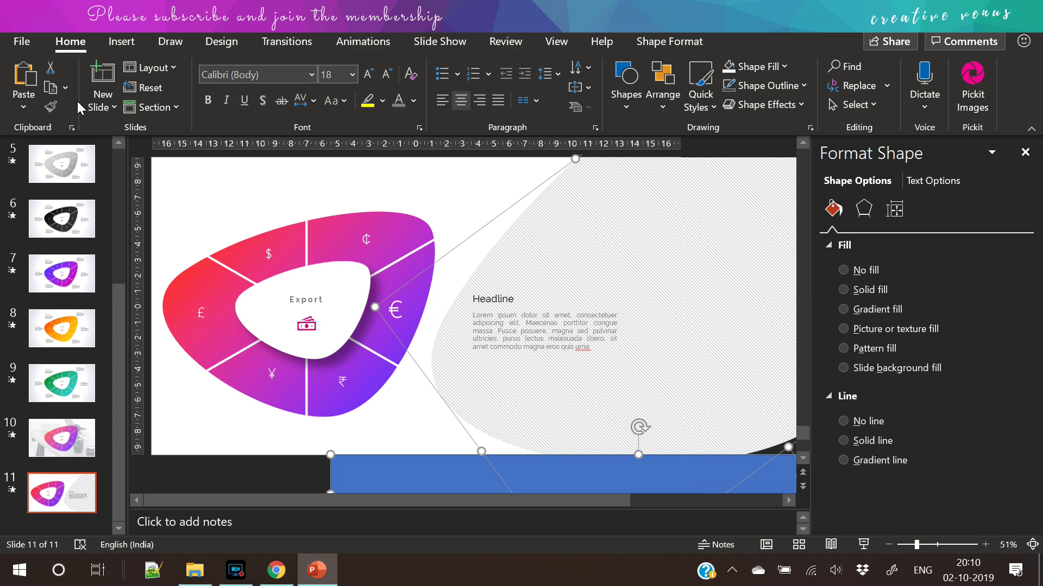
click(657, 43)
click(167, 107)
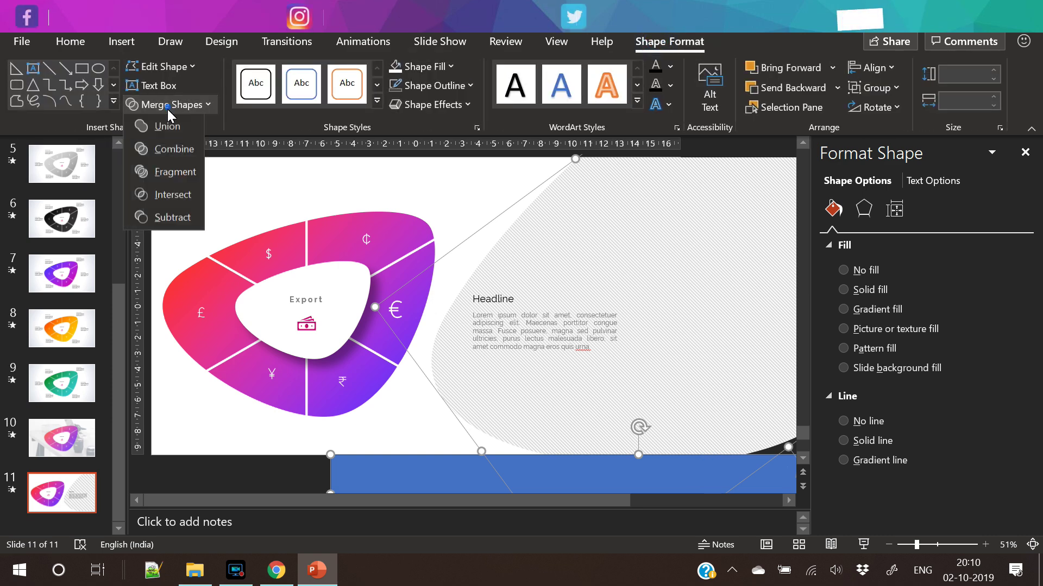
click(166, 220)
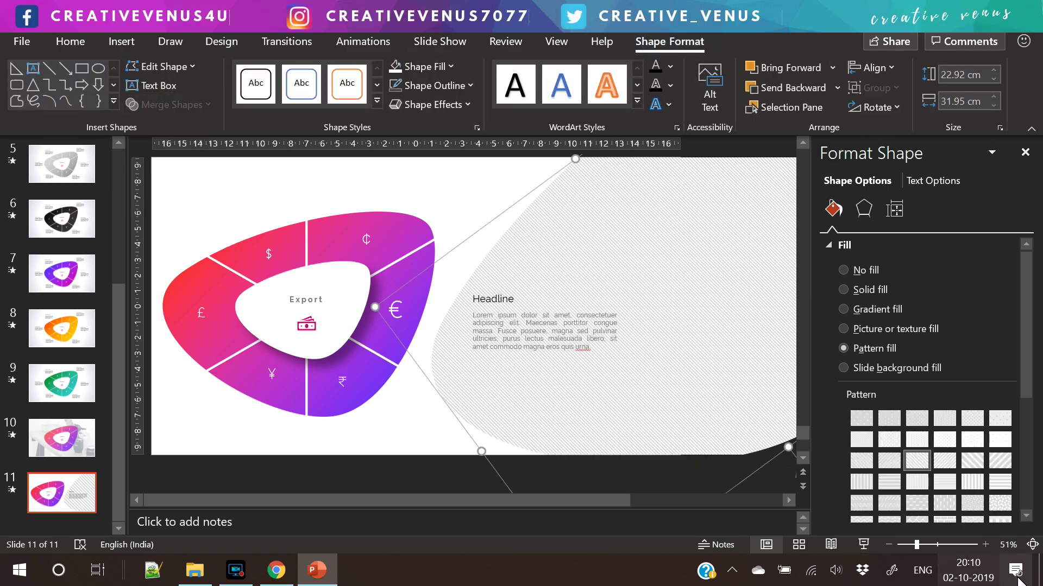